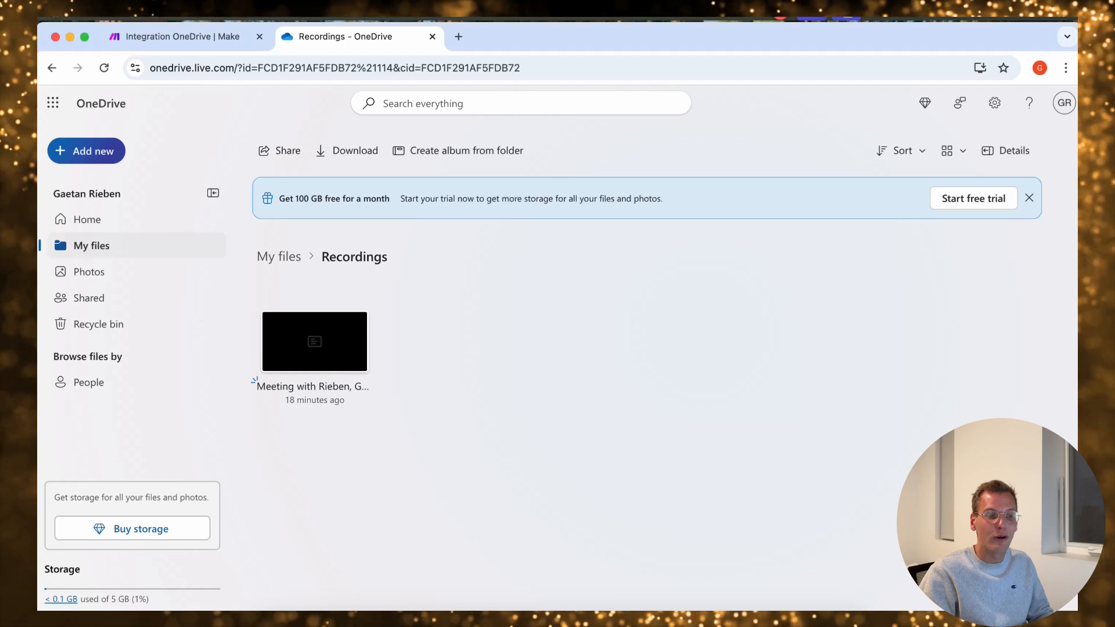
View the OneDrive root files and open the Recordings folder
click(91, 244)
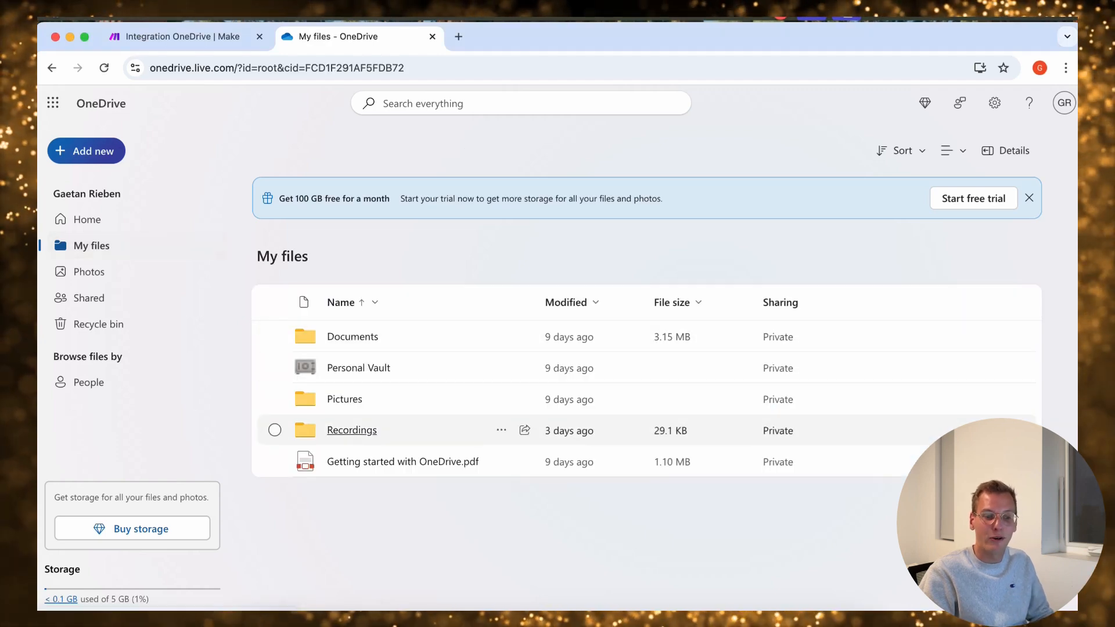
click(335, 428)
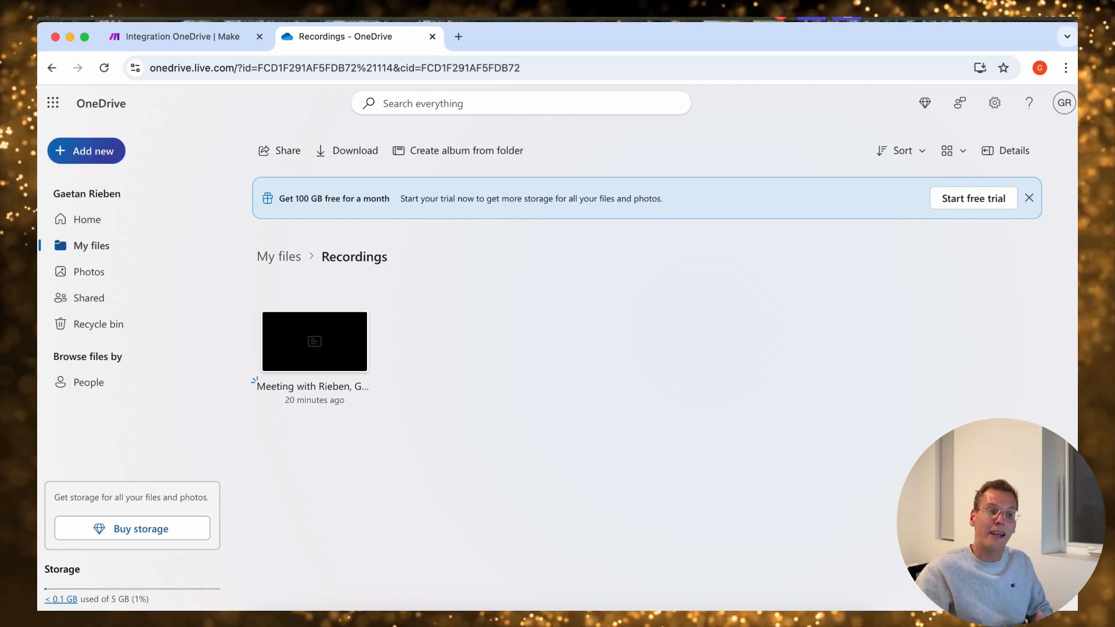
Switch to the Make scenario and add a OneDrive Watch Files trigger as the first module, using an existing webhook
key(ctrl+Tab)
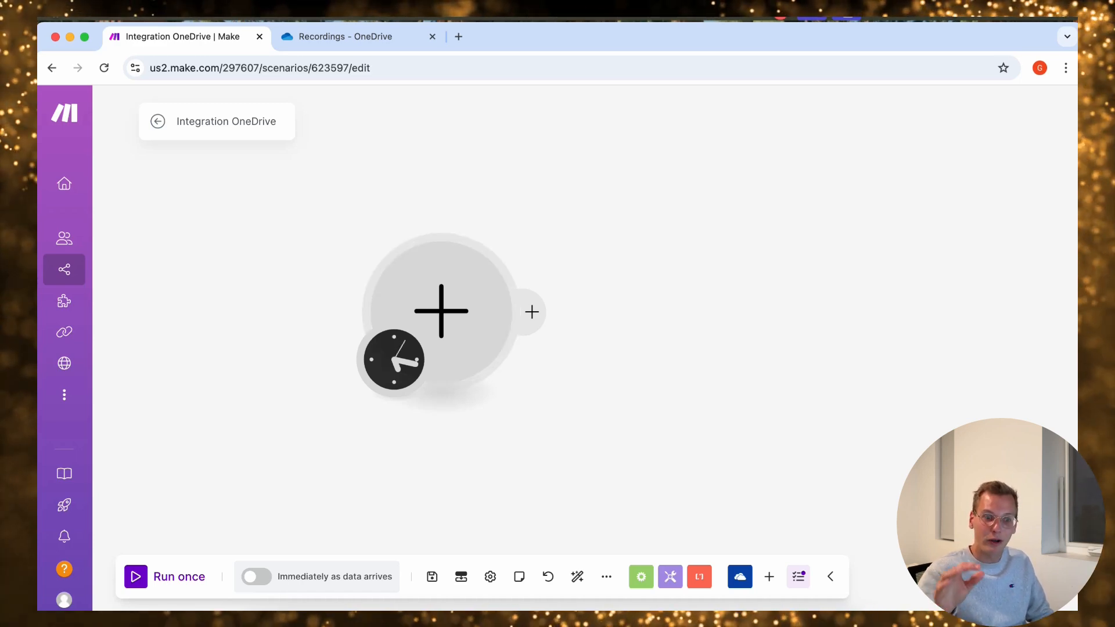
click(441, 311)
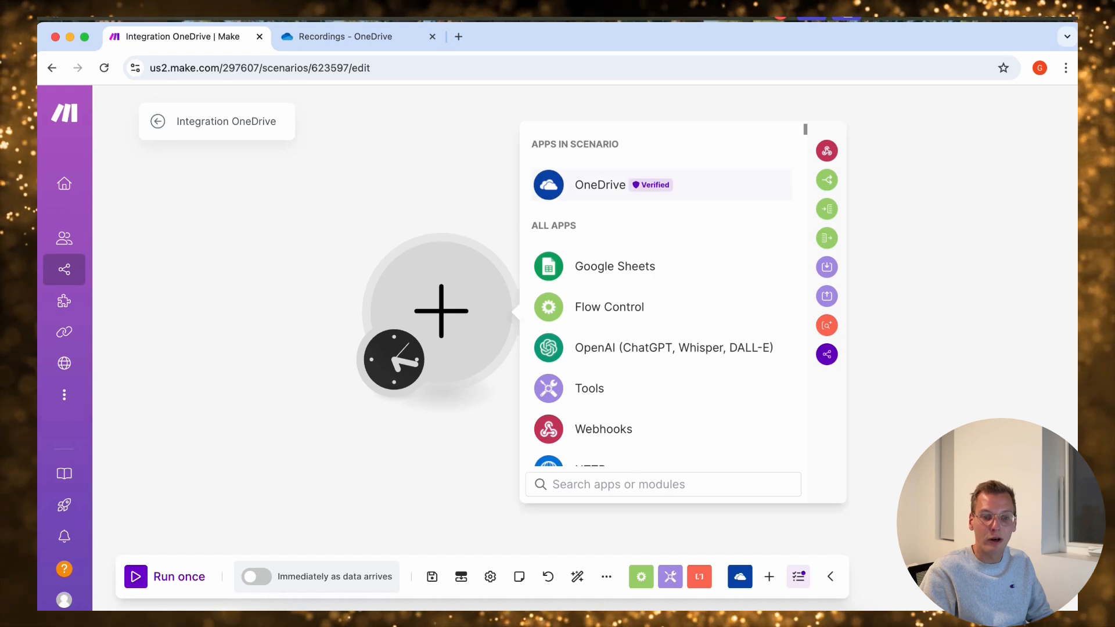
click(601, 184)
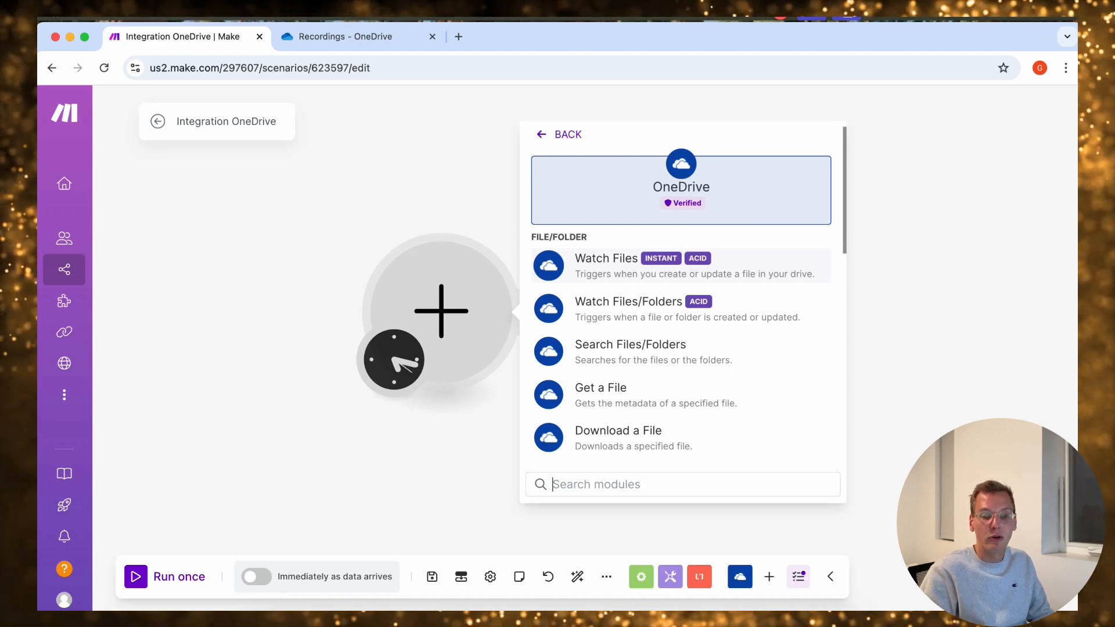
click(606, 266)
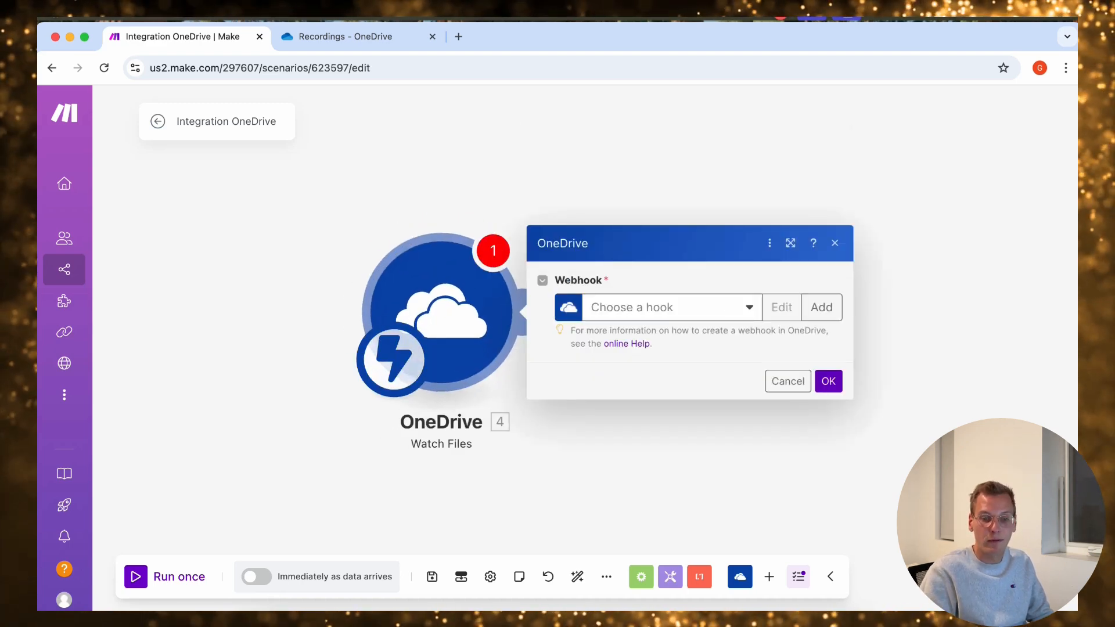
click(672, 307)
click(645, 382)
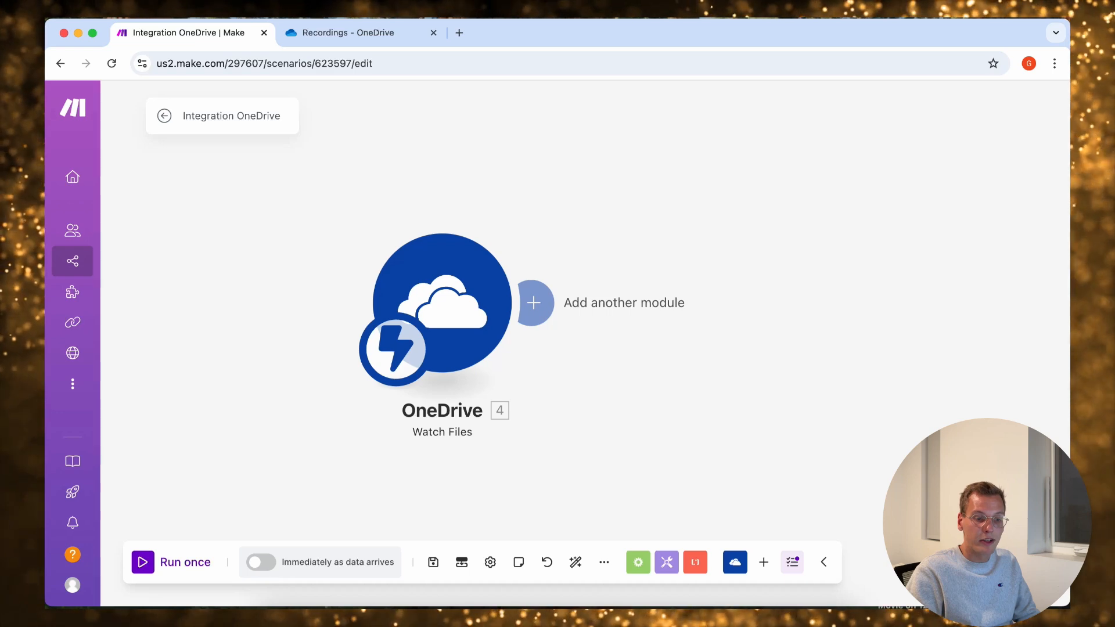
Run the scenario once waiting for new data, and upload videoplayback.mp4 to the Recordings folder in OneDrive
click(171, 562)
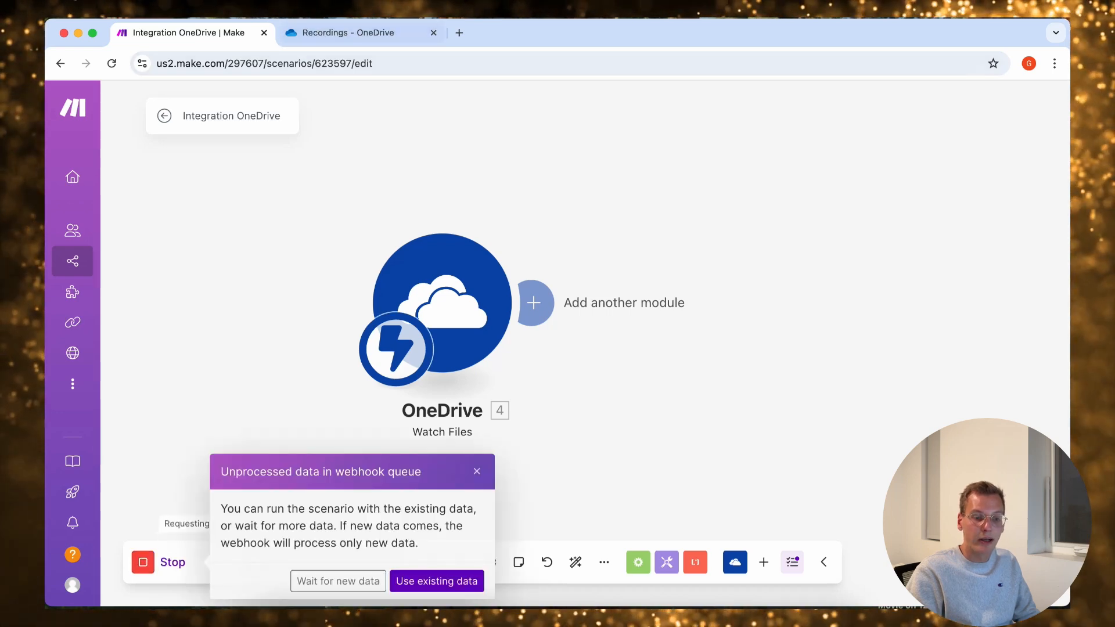
click(338, 581)
click(348, 33)
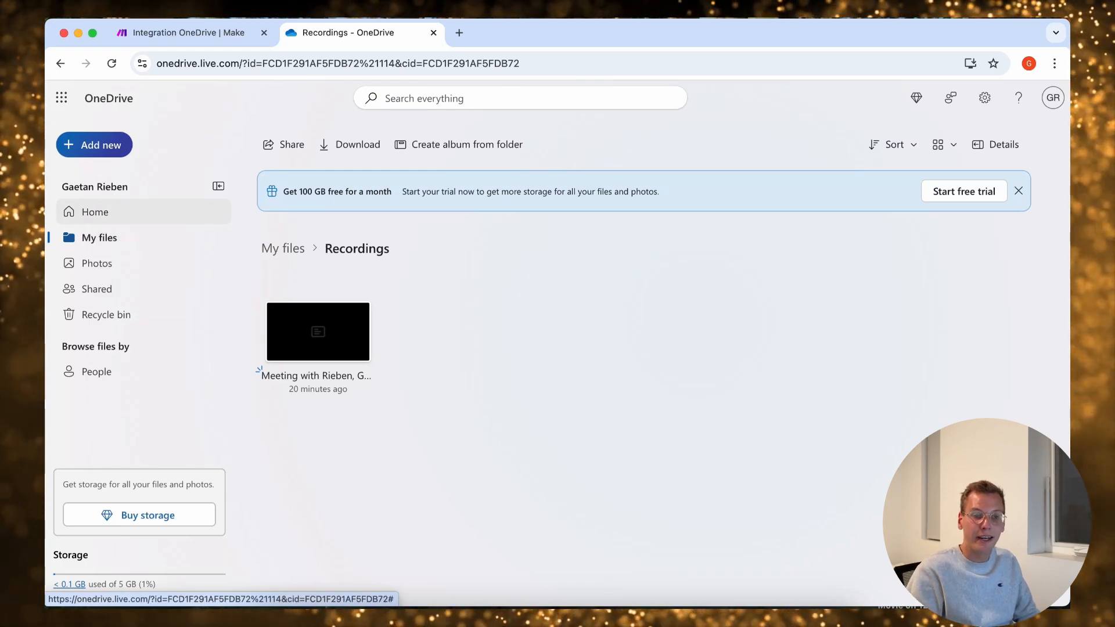
click(781, 616)
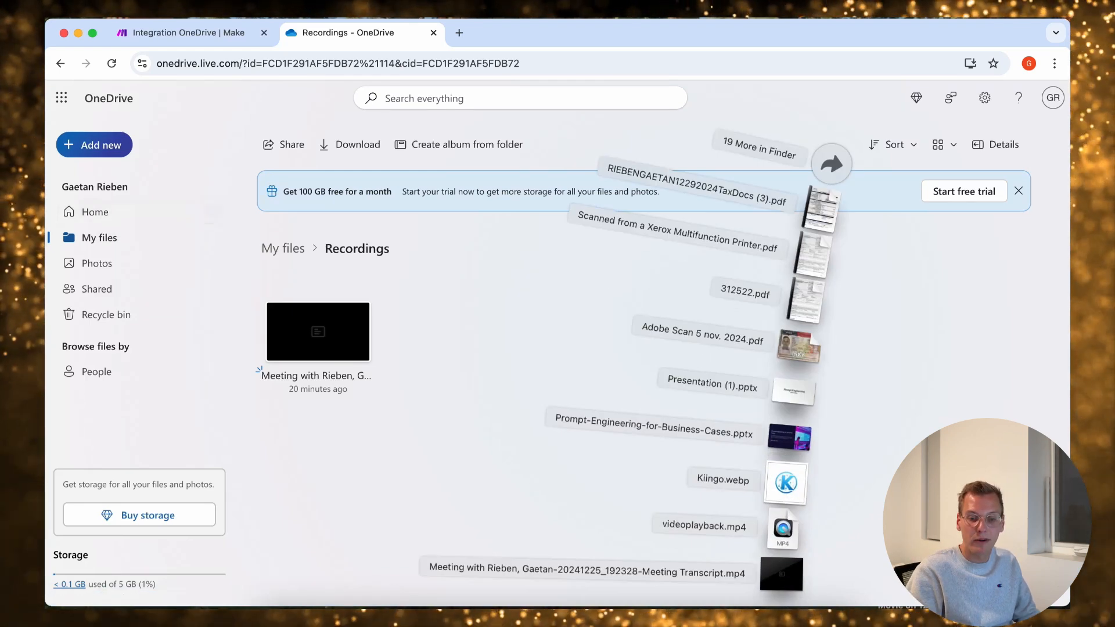
drag(783, 529, 415, 334)
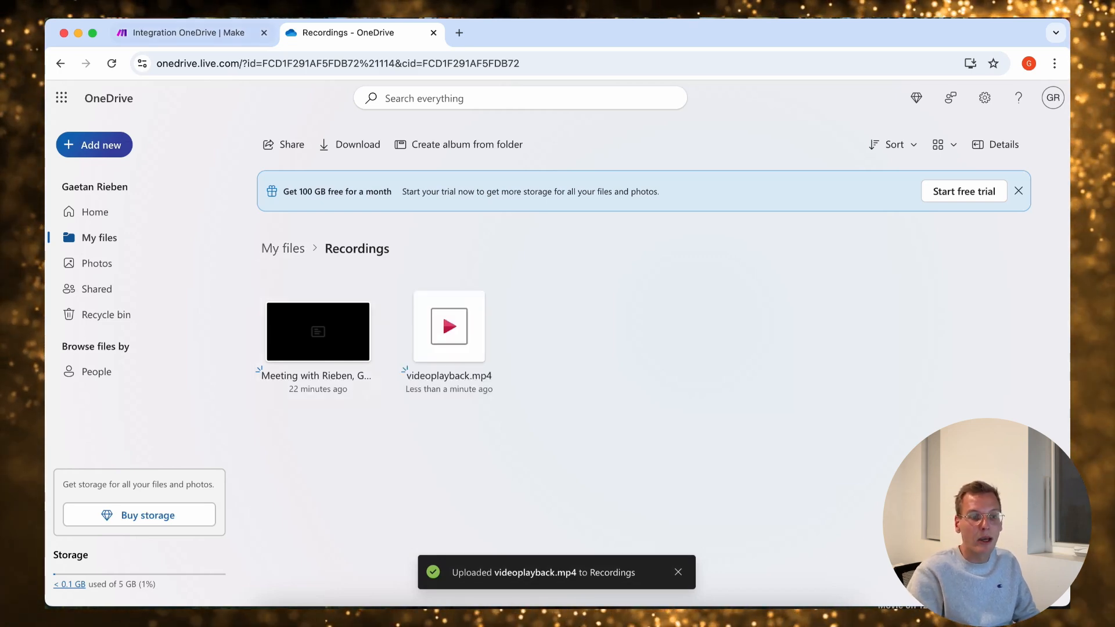
Return to the Make scenario and examine the Watch Files output bundles for the uploaded video
click(213, 33)
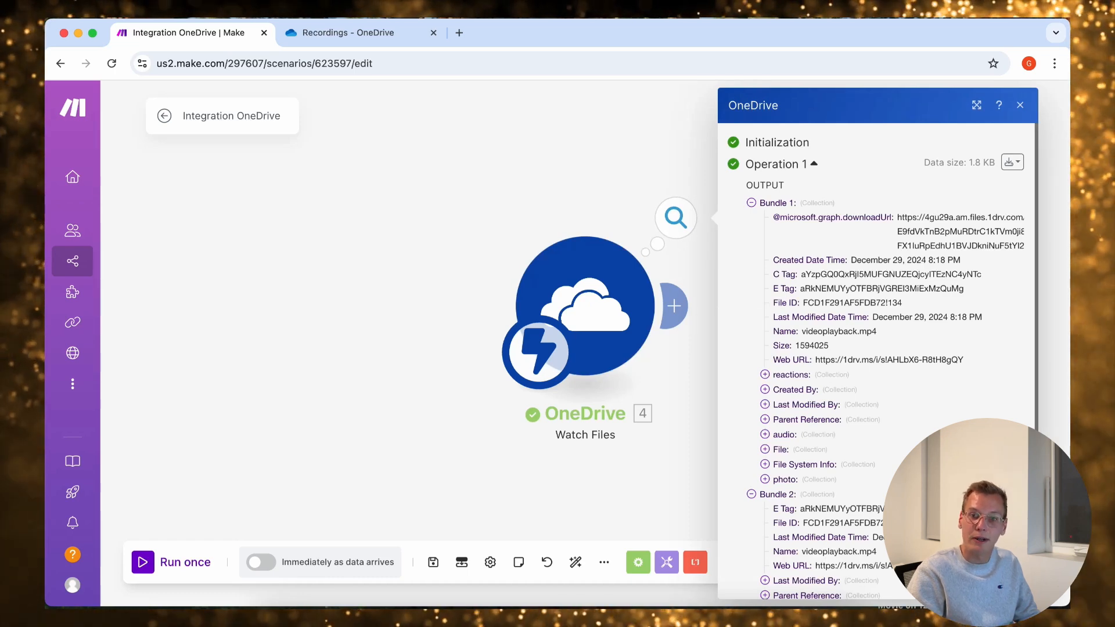
key(Escape)
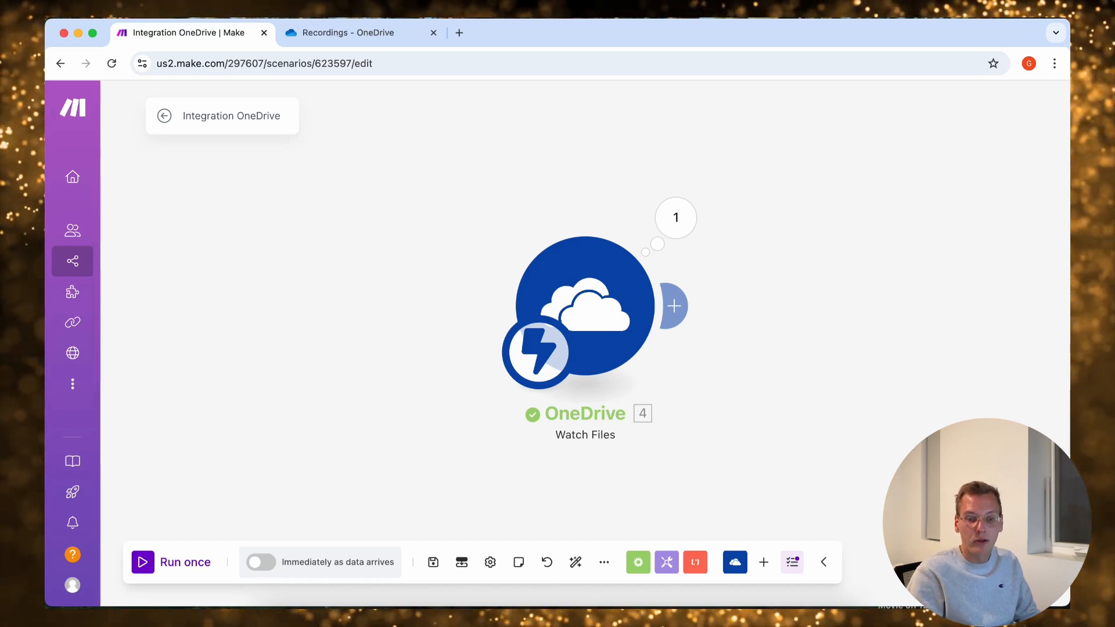
Add a OneDrive Download a File module after the Watch Files trigger
click(673, 305)
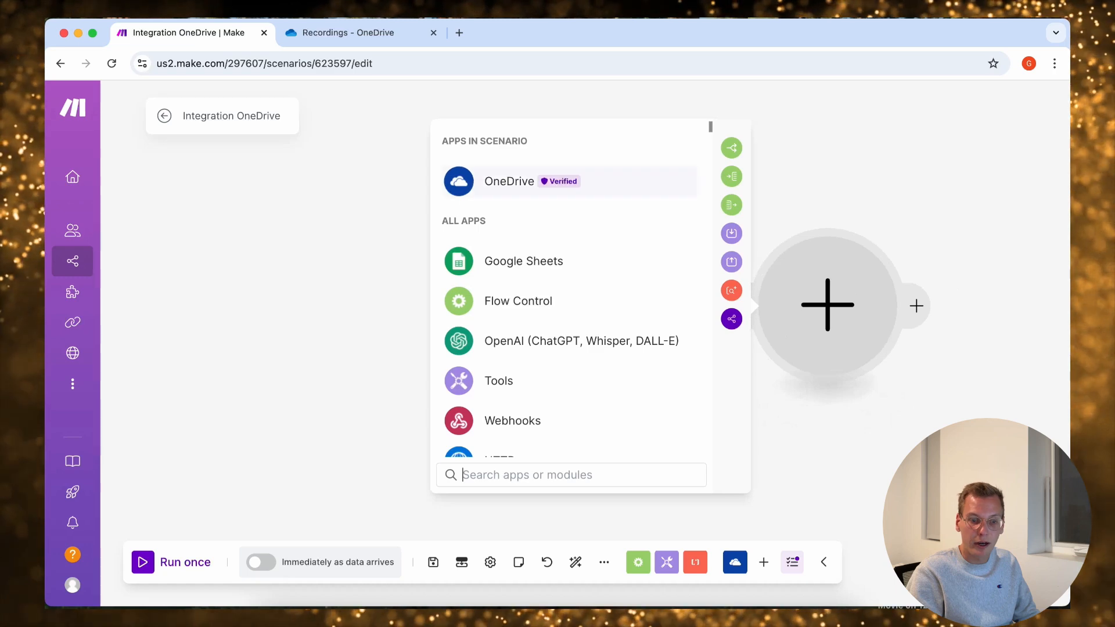
click(509, 181)
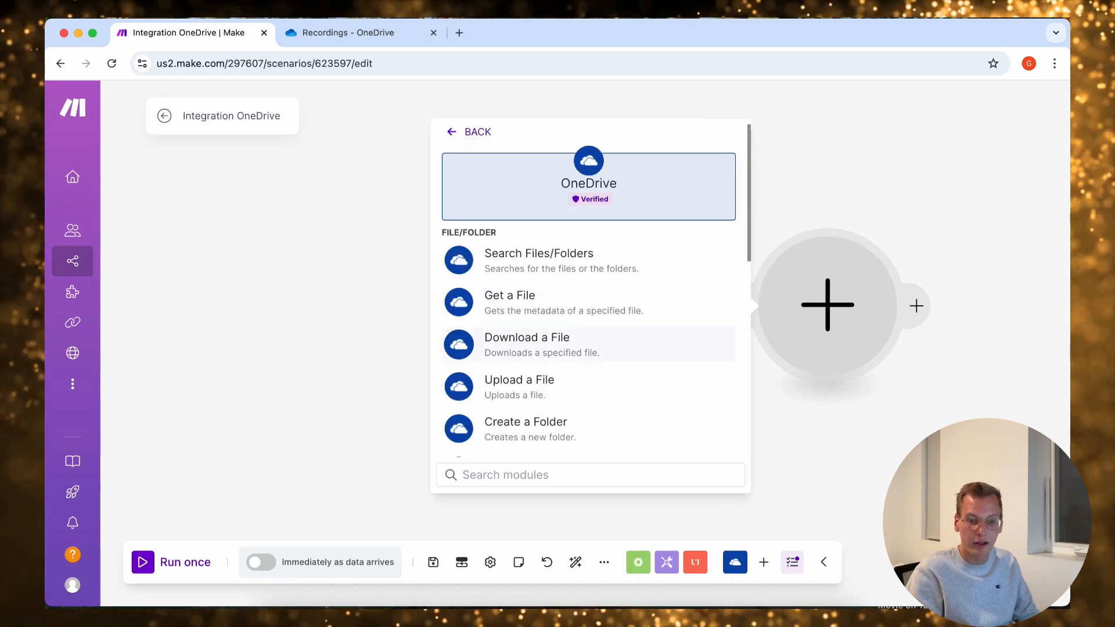
click(505, 346)
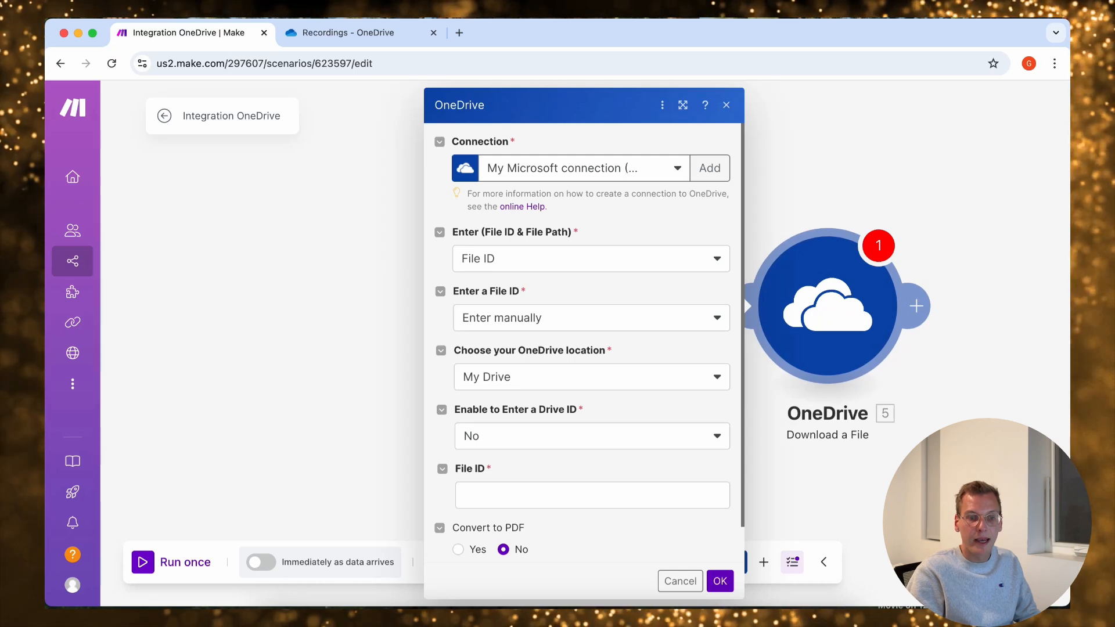
Keep manual file ID entry in the download module and map its File ID to the File ID from Watch Files
scroll(476, 227, down, 2)
click(476, 219)
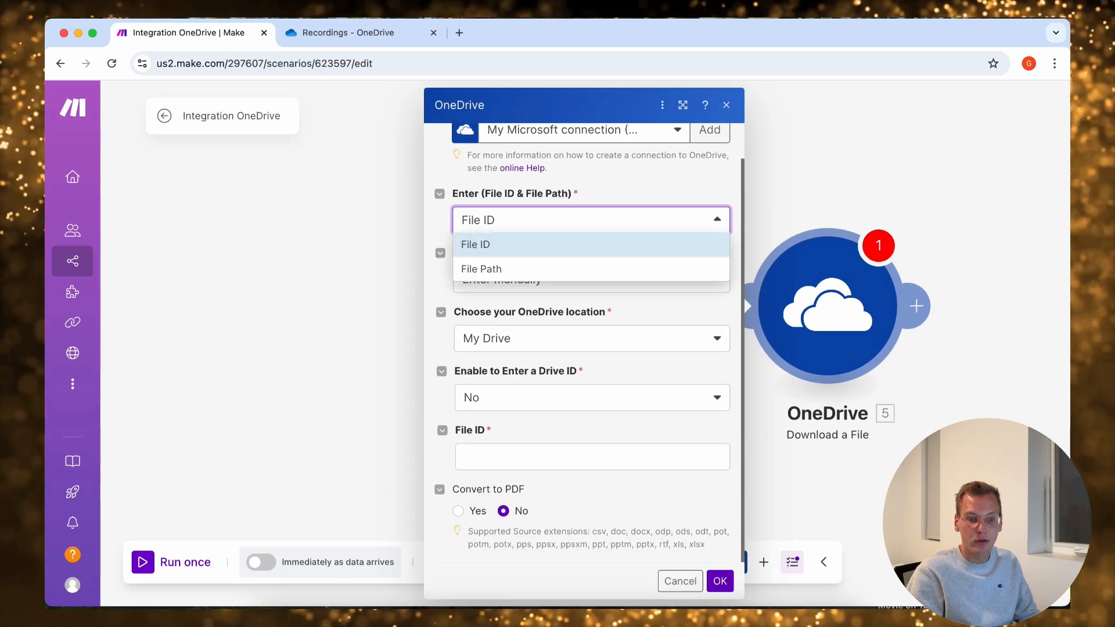
click(717, 220)
click(591, 279)
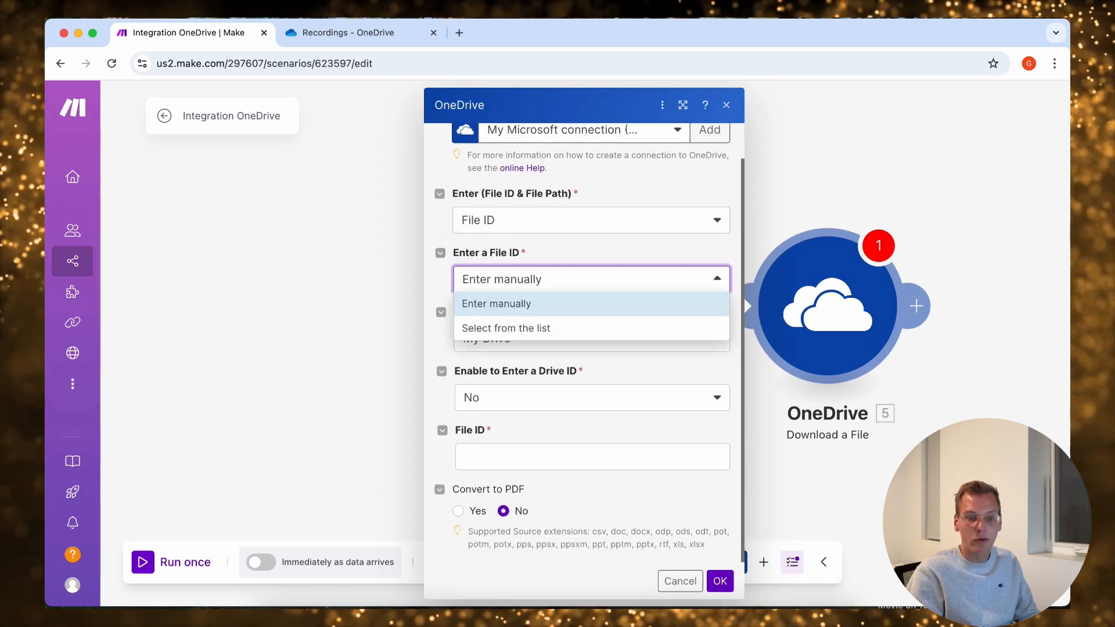
click(591, 279)
click(592, 457)
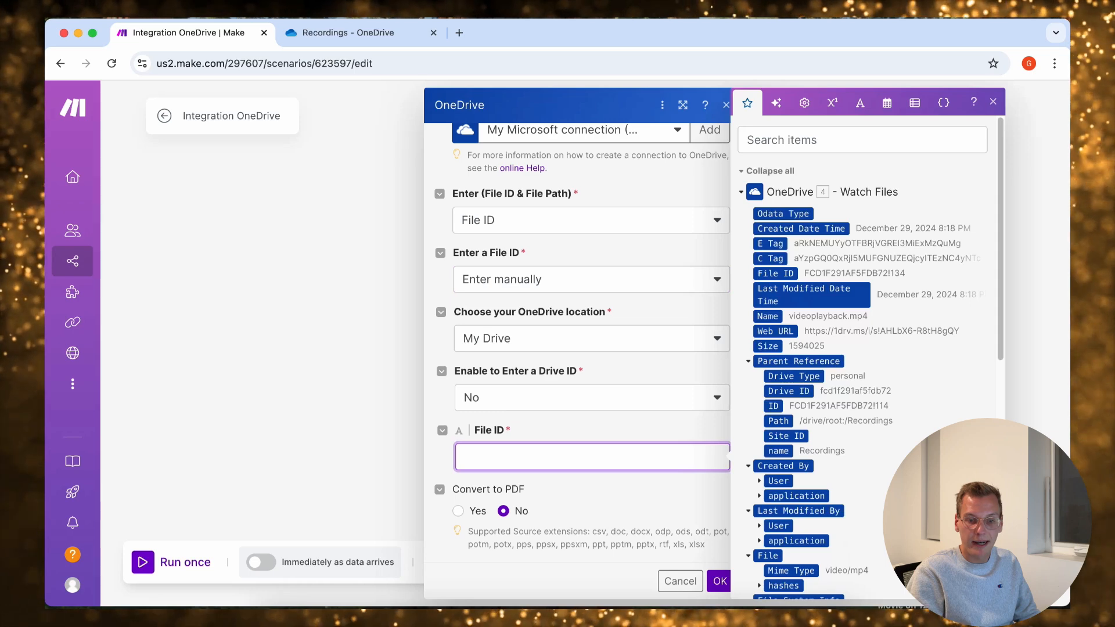
click(775, 273)
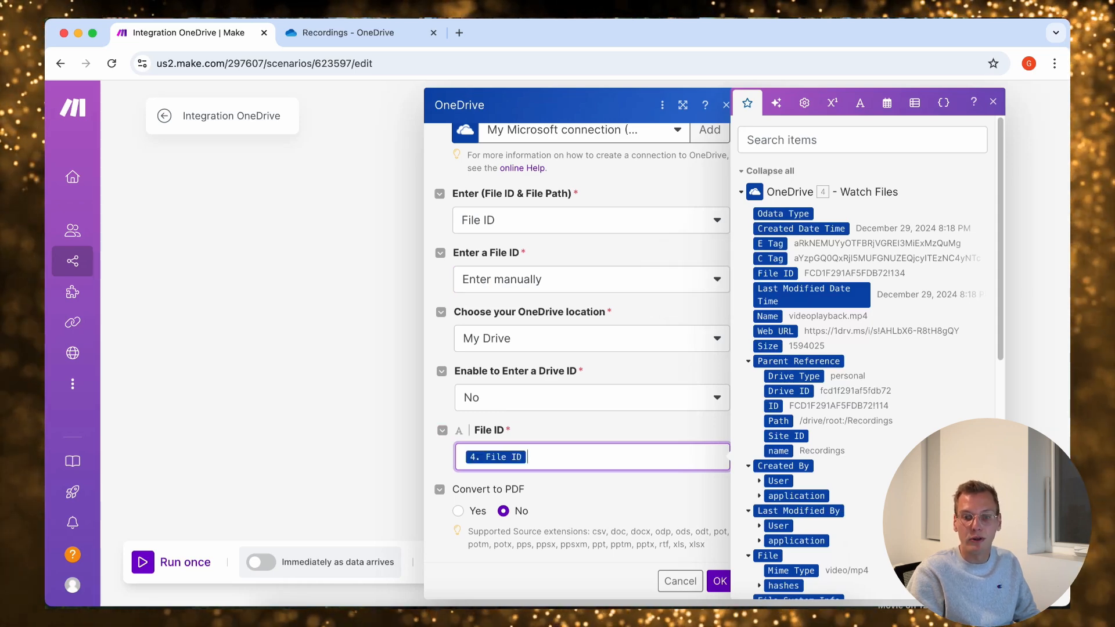
Try selecting the download file from the list using the Recordings folder, and return the file ID option to Enter manually
click(591, 279)
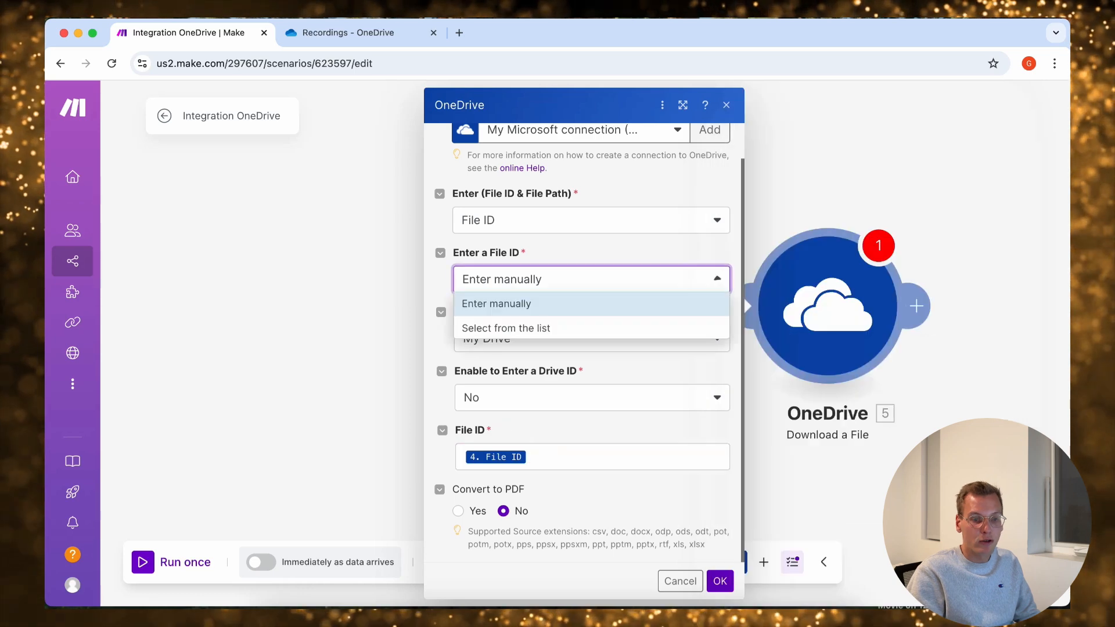
click(507, 328)
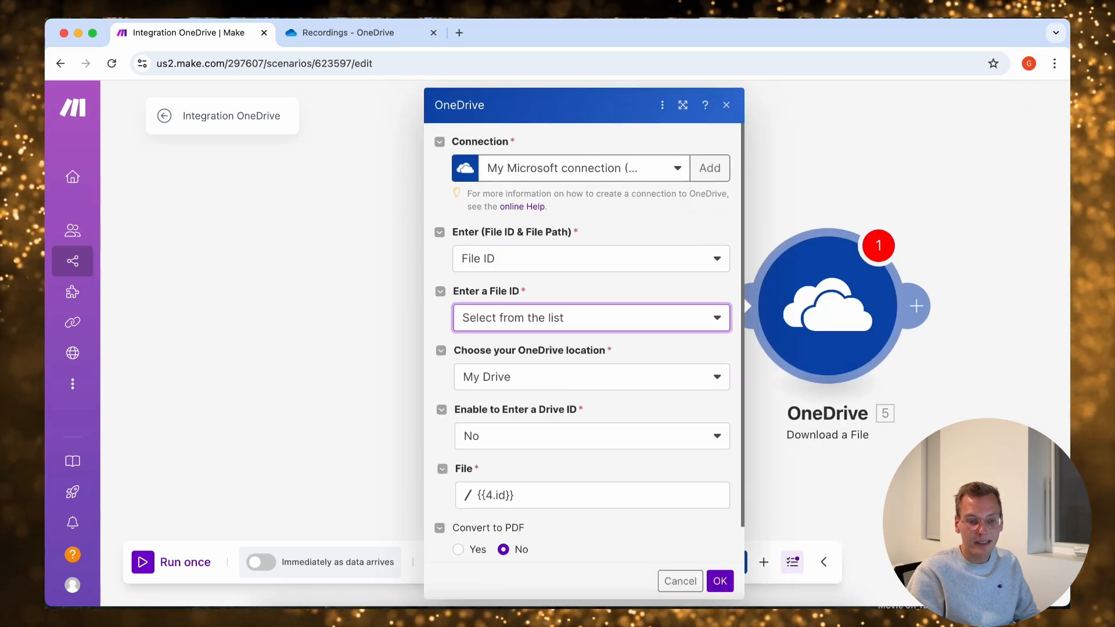
click(495, 495)
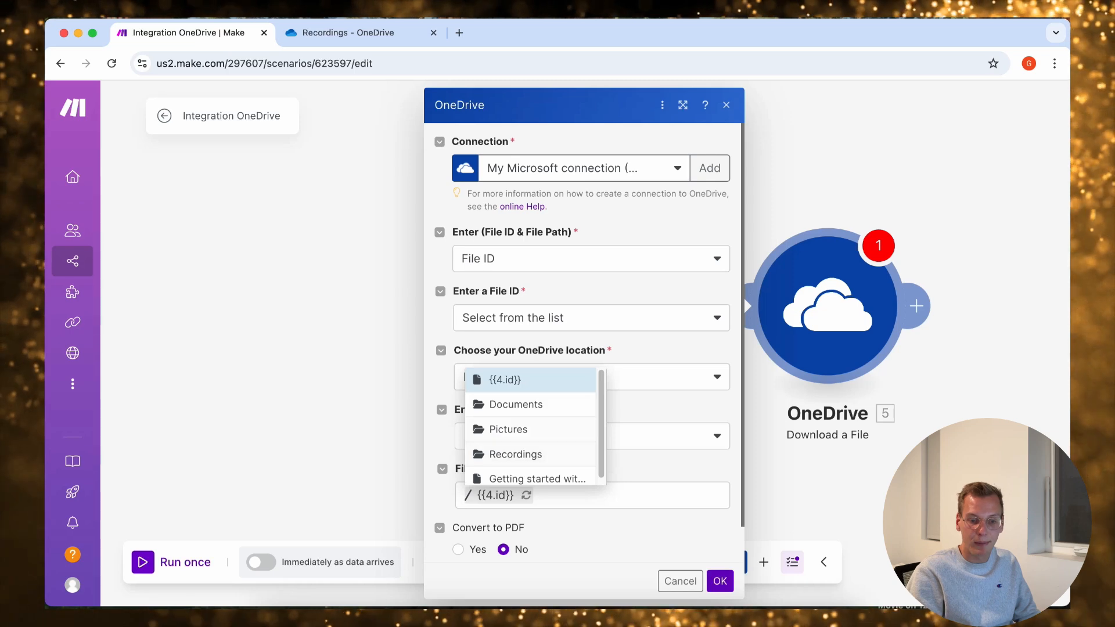
click(515, 455)
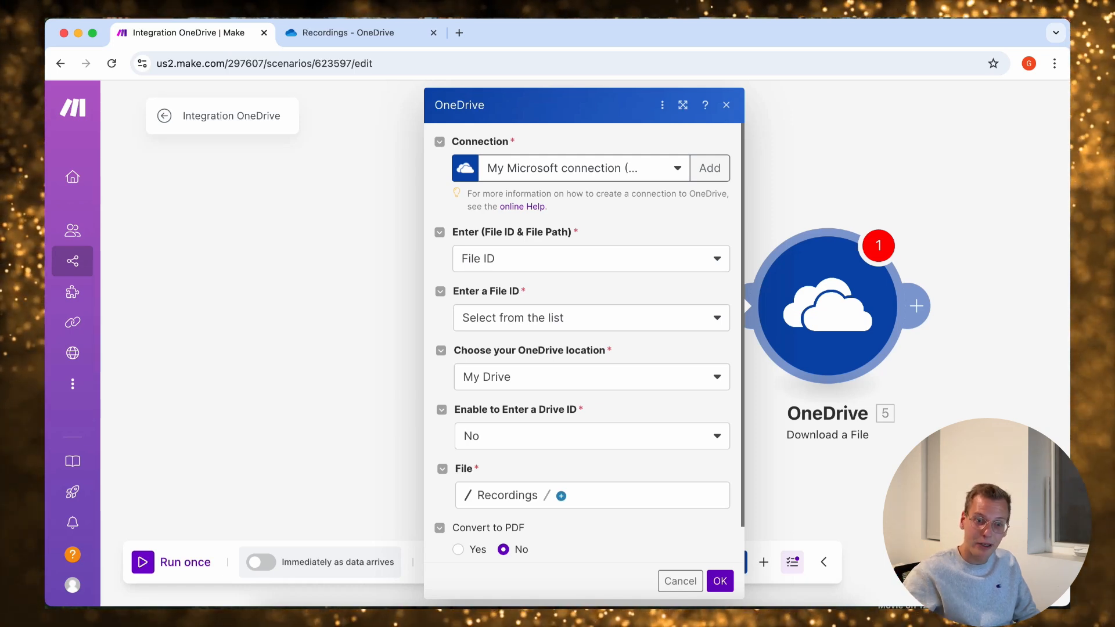
click(591, 317)
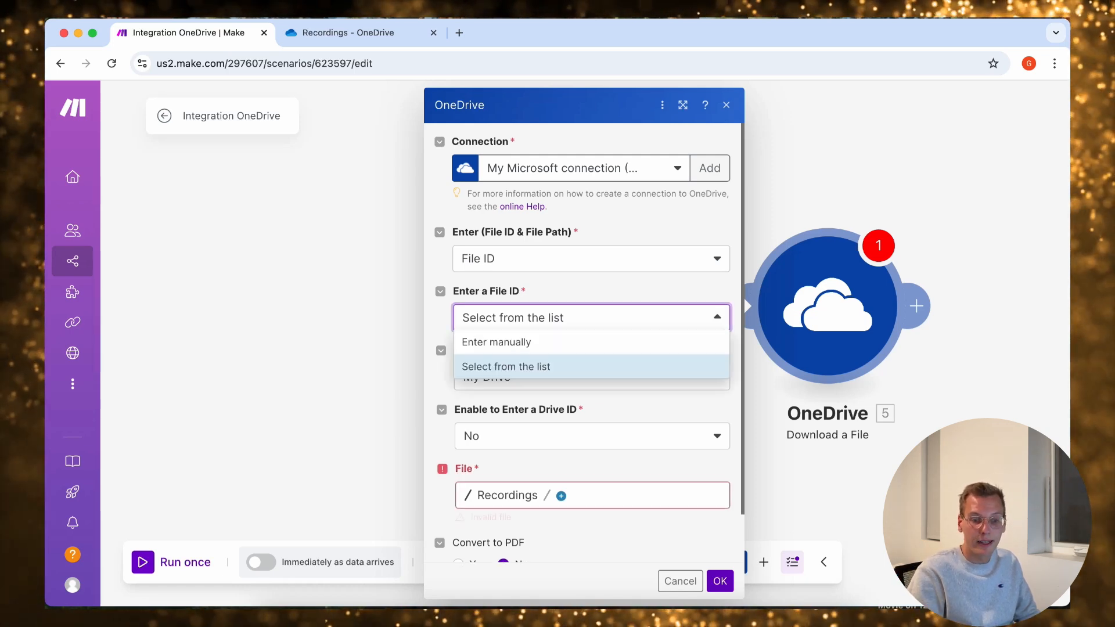
click(497, 342)
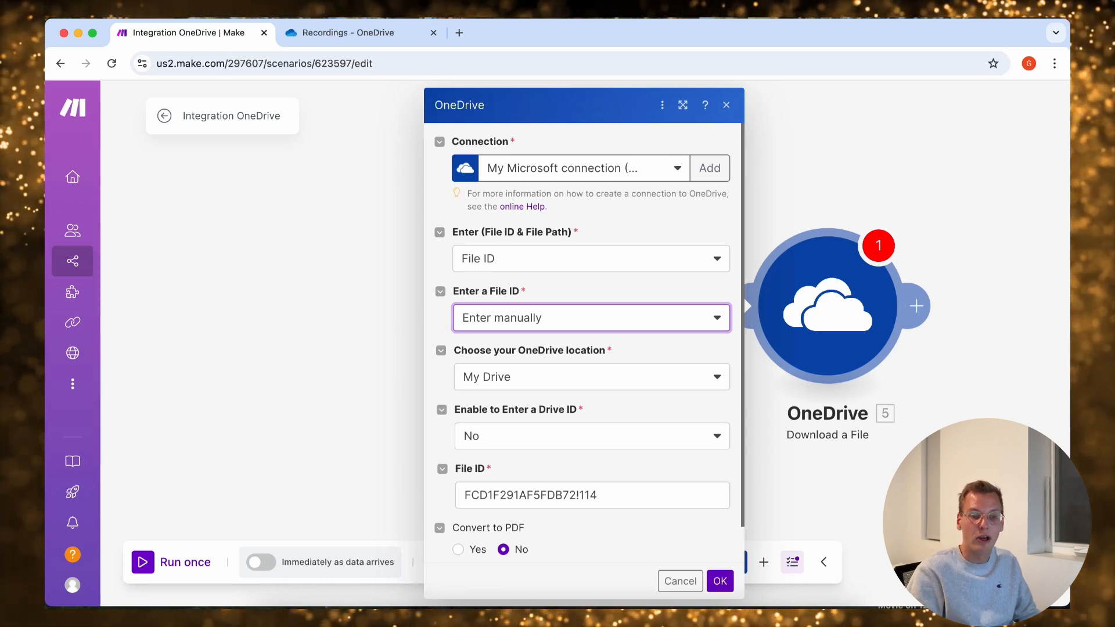
Replace the fixed file ID with the File ID mapped from Watch Files and save the Download a File settings
click(633, 495)
key(super+a)
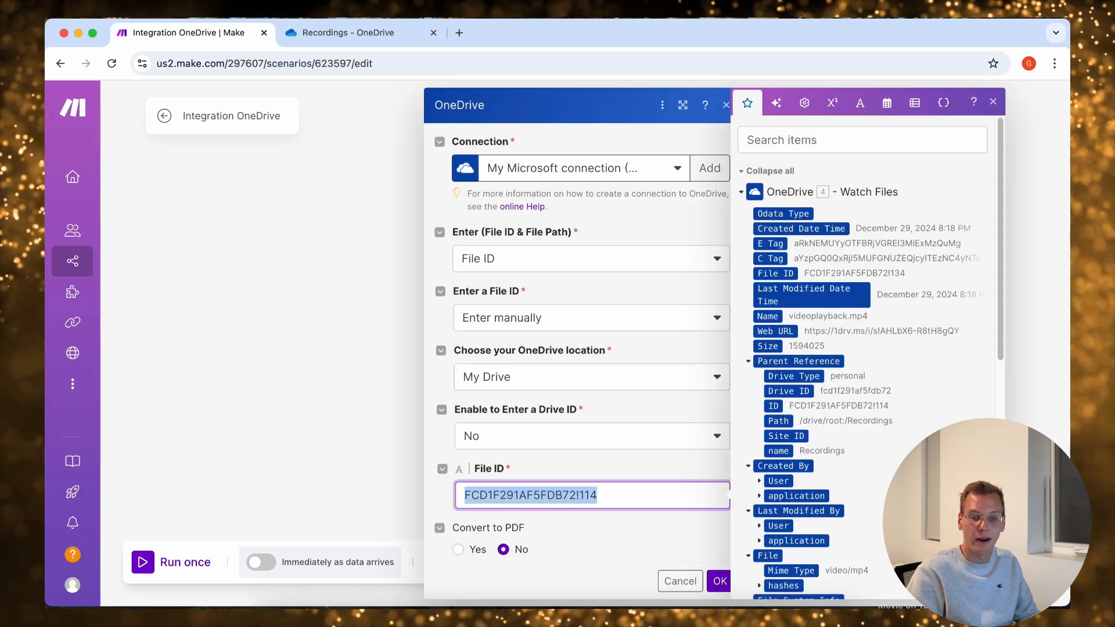
key(BackSpace)
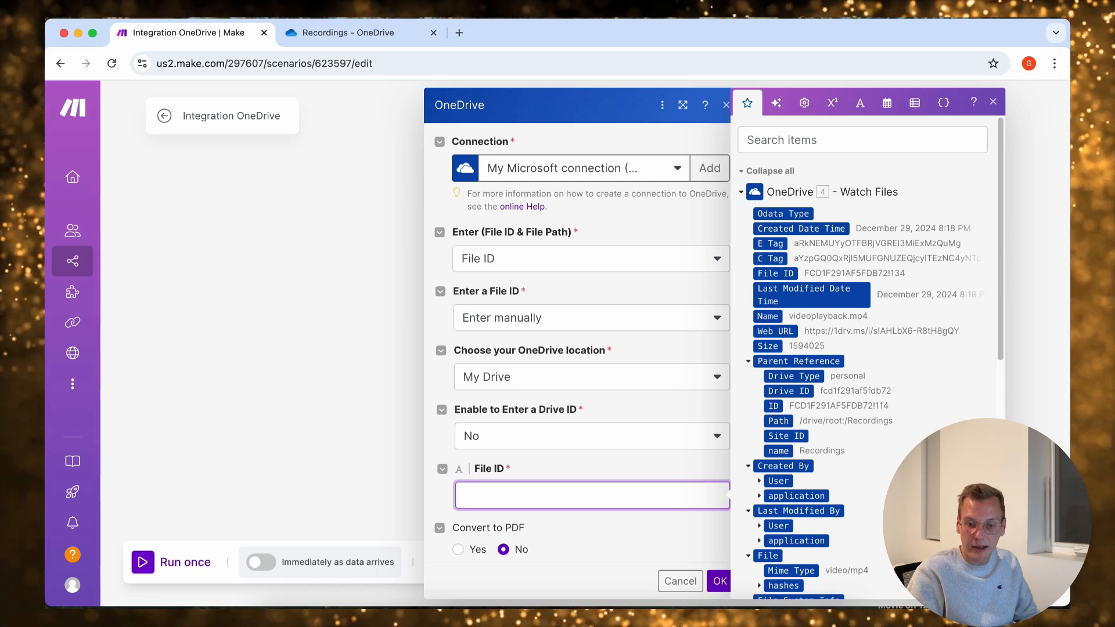
click(775, 274)
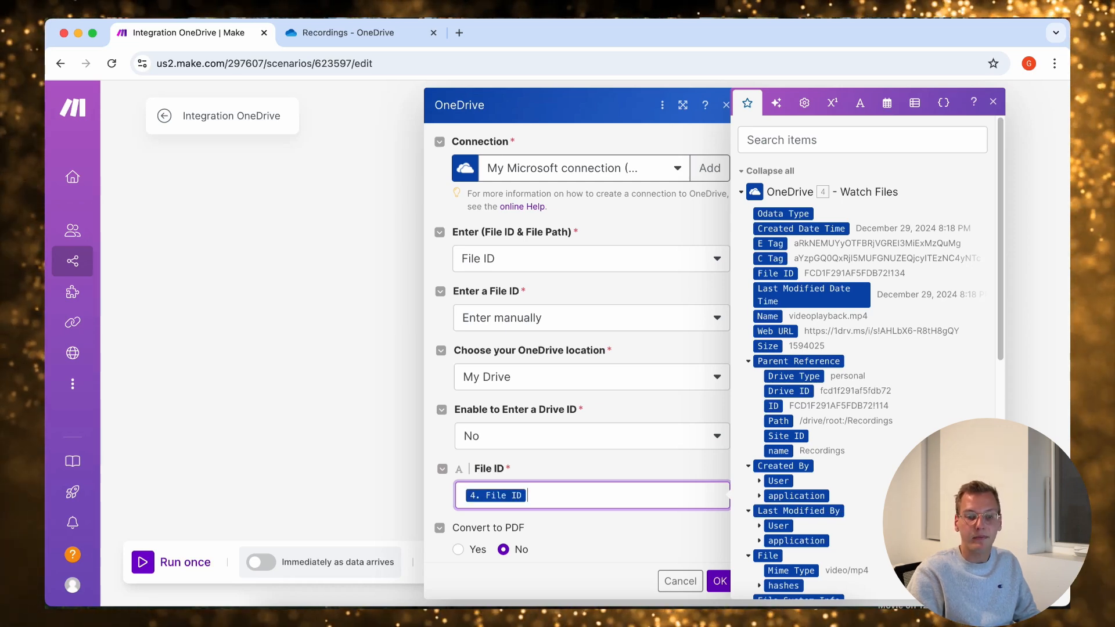
click(624, 537)
click(719, 581)
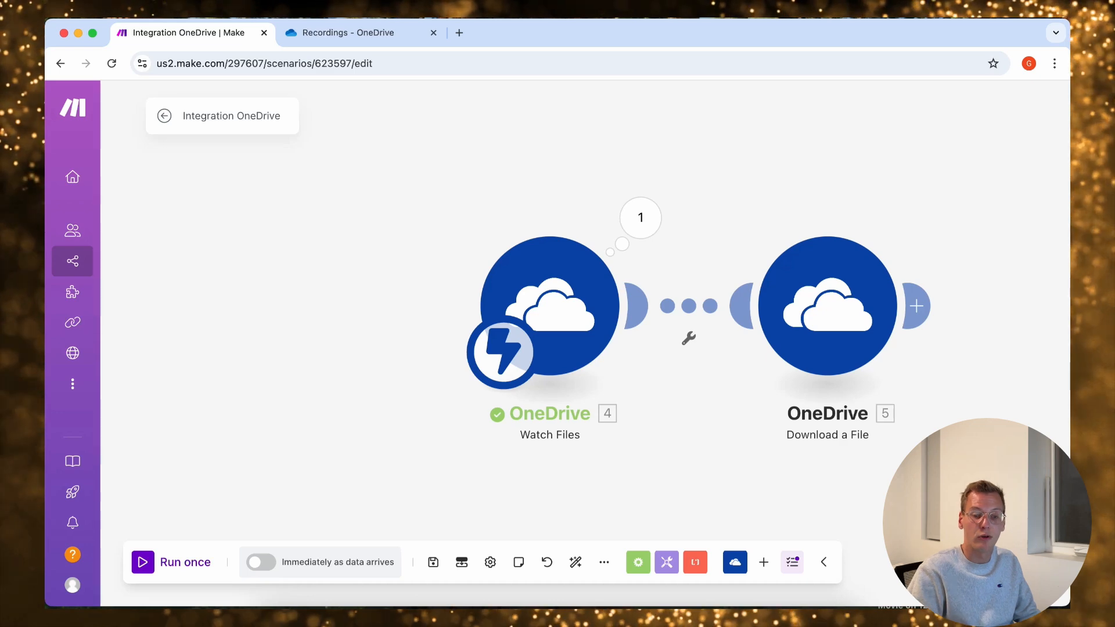
Set up a filter between the Watch Files and Download a File modules and label it "Last recording"
click(689, 338)
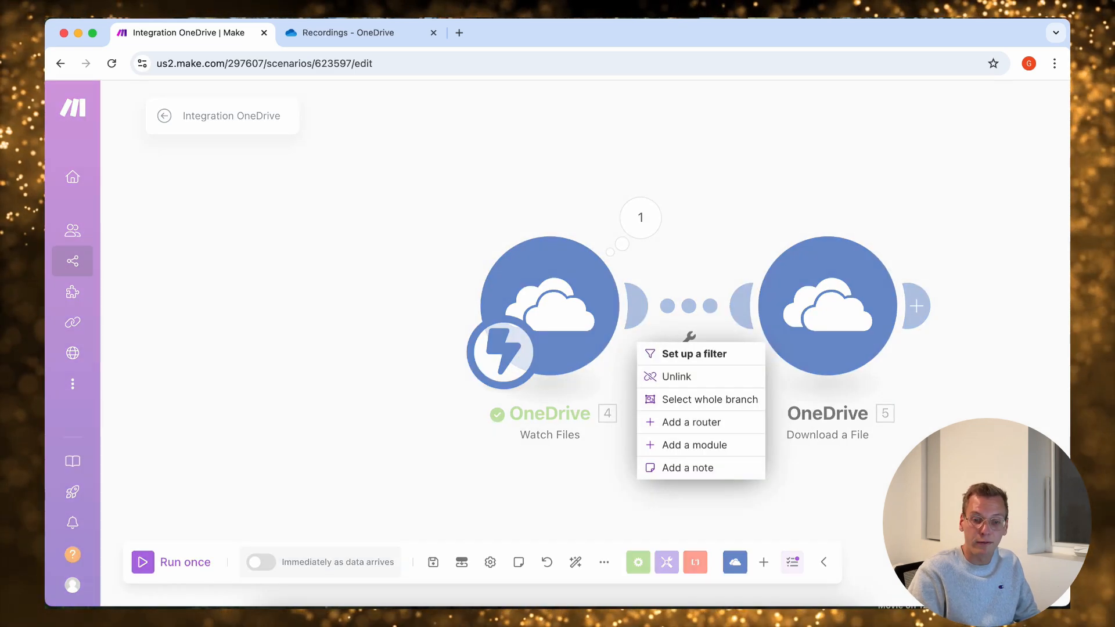
click(703, 356)
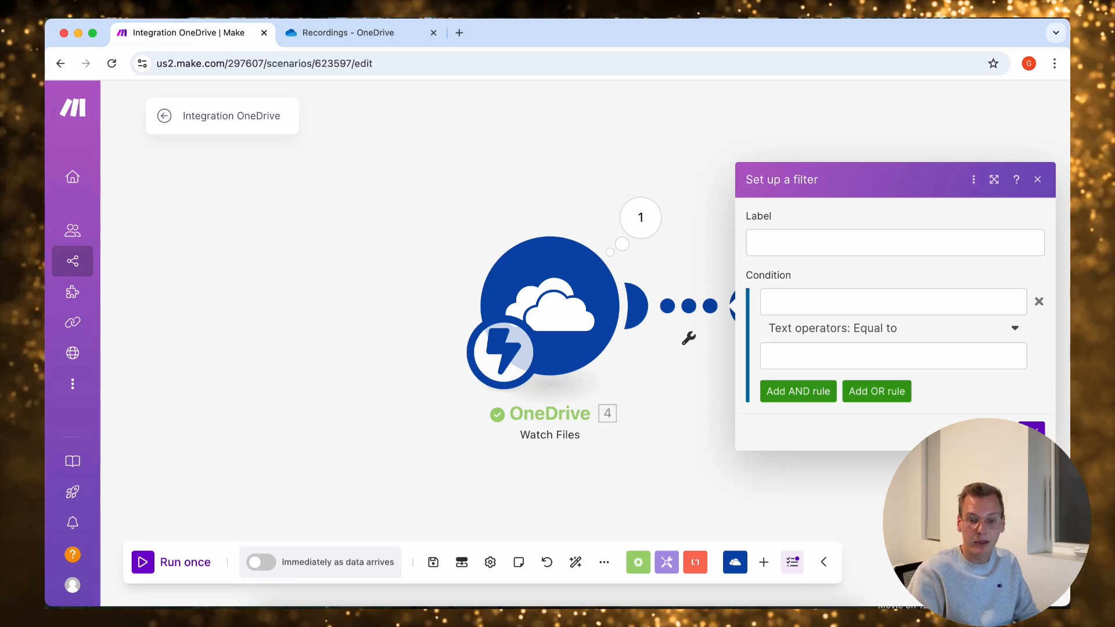
click(830, 242)
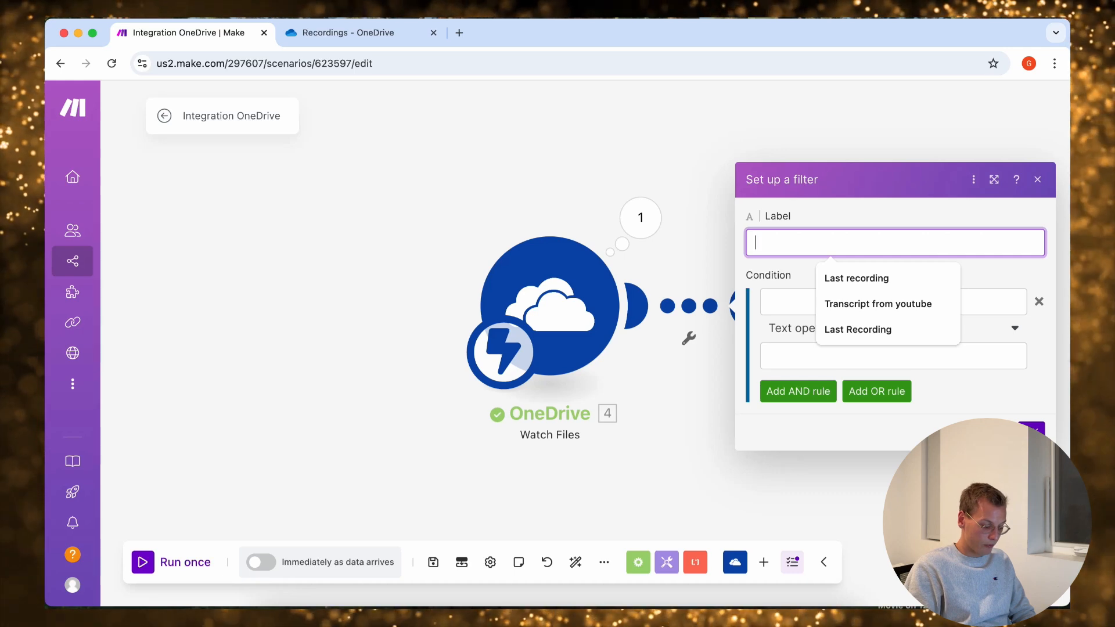
text(Last recori)
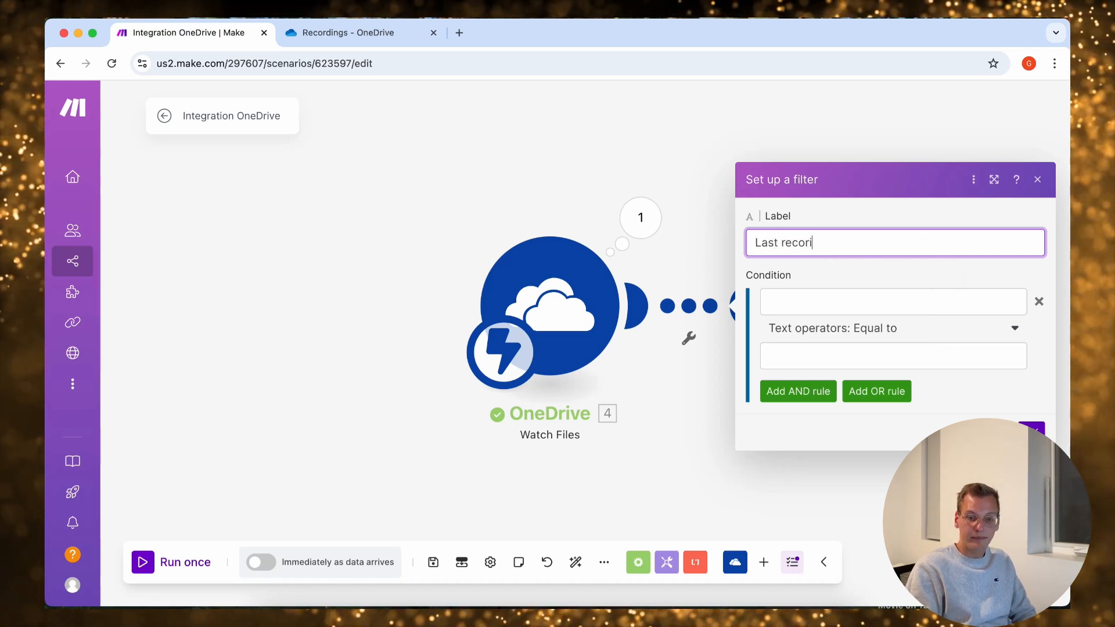
key(BackSpace)
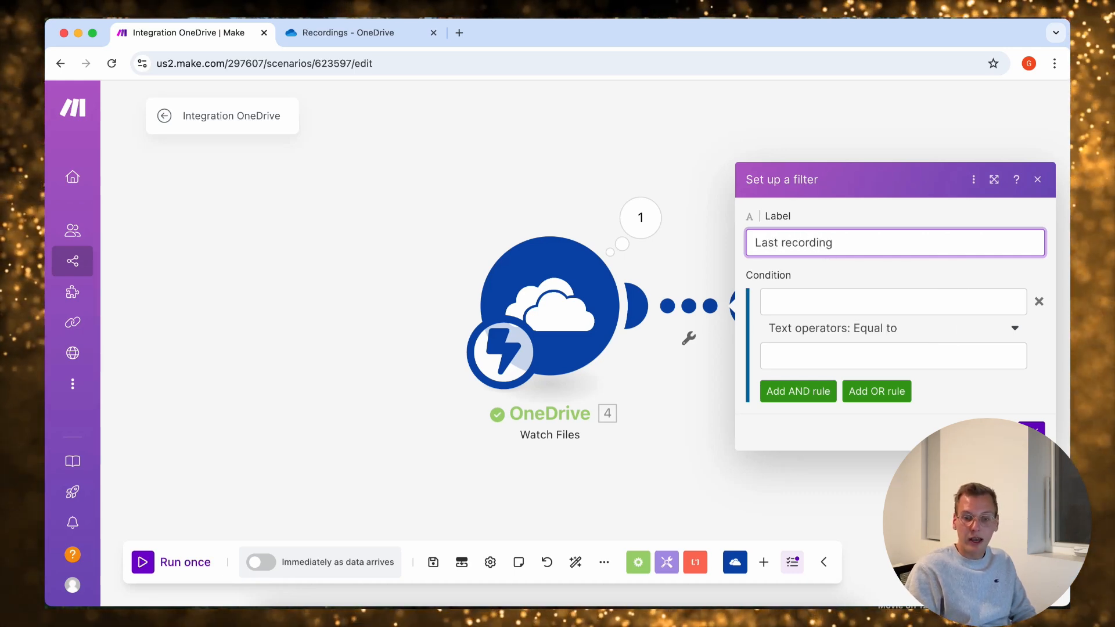
Set the filter's first condition to Parent Reference: name from Watch Files, text operator Equal to, value "Recordings"
click(893, 302)
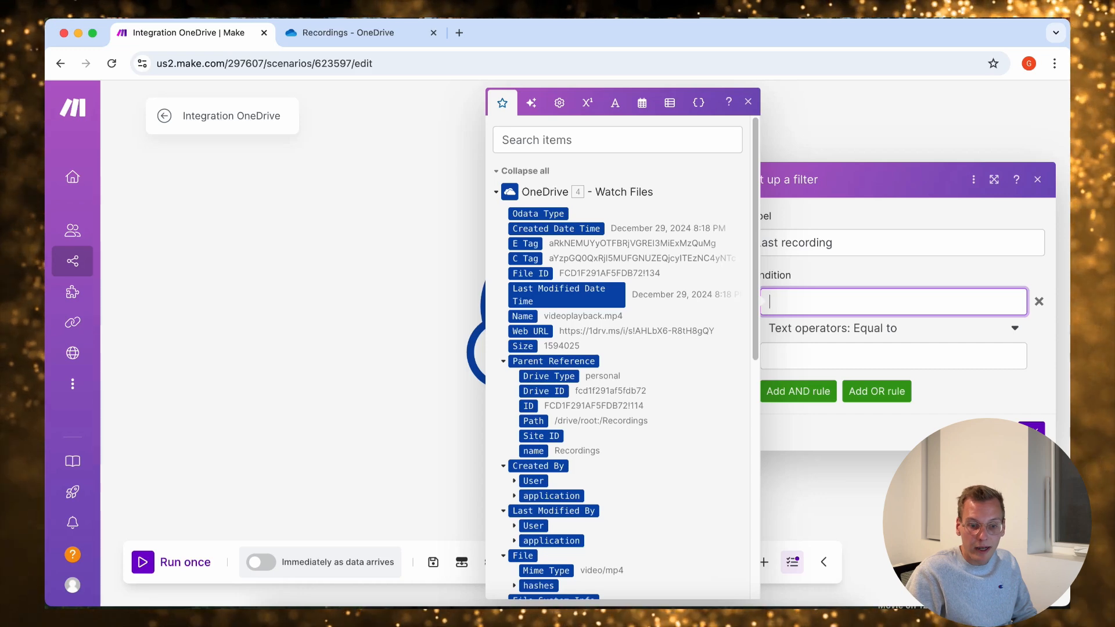
click(533, 451)
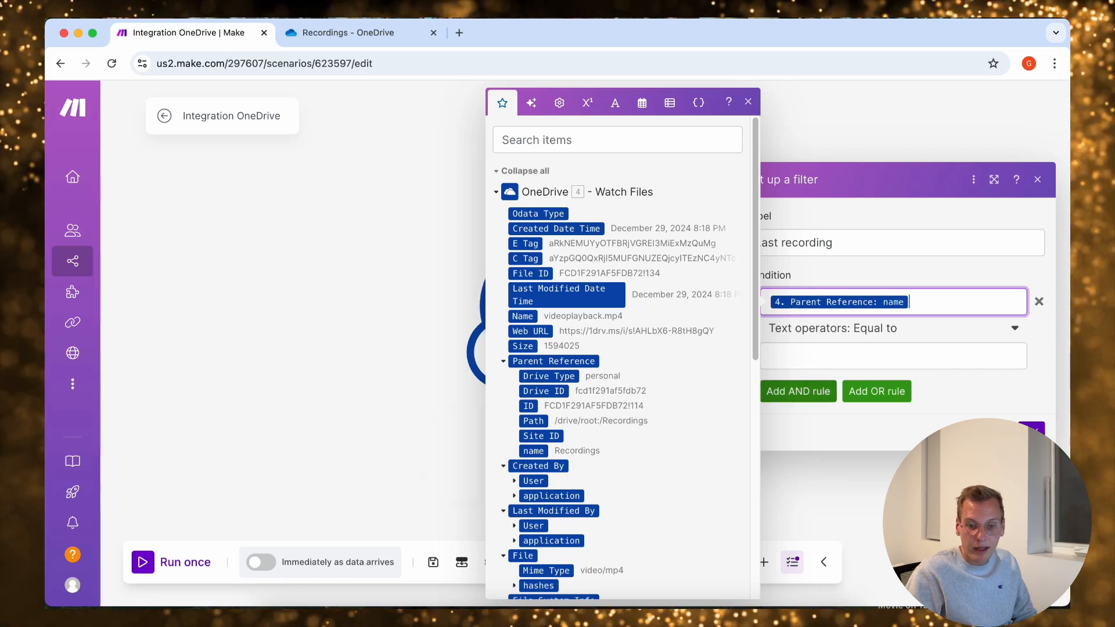
click(842, 356)
text(Rec)
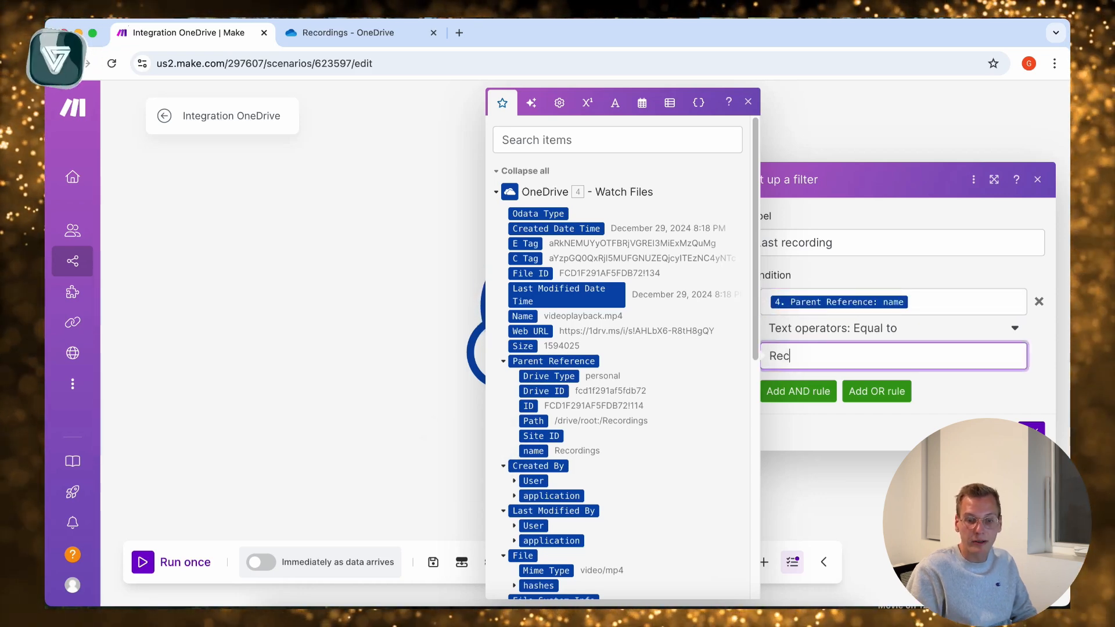
text(oprdn)
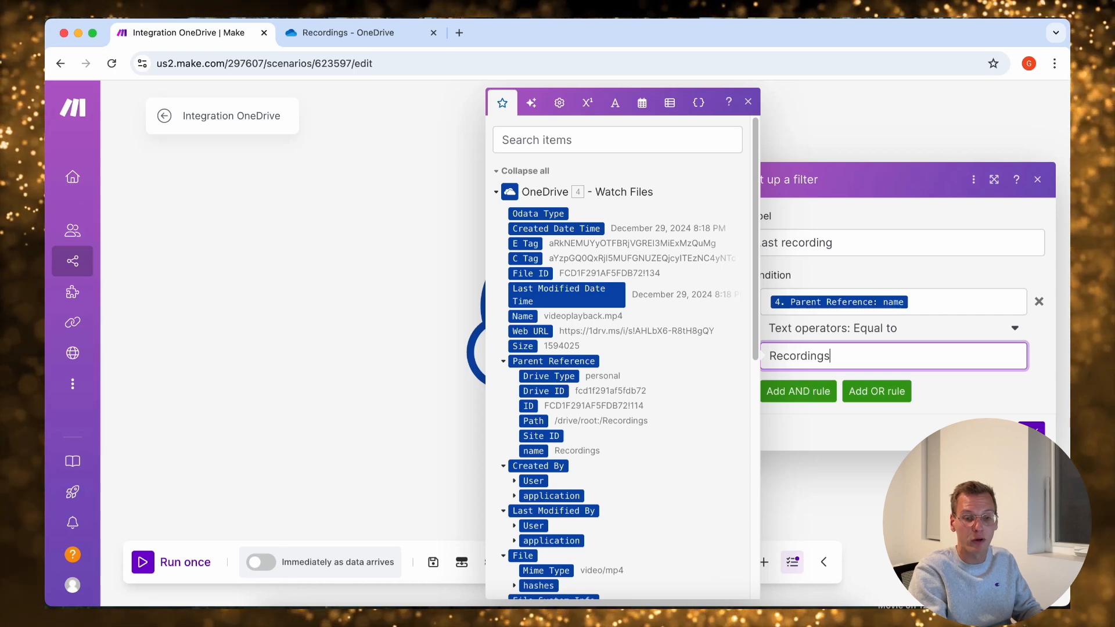
click(813, 427)
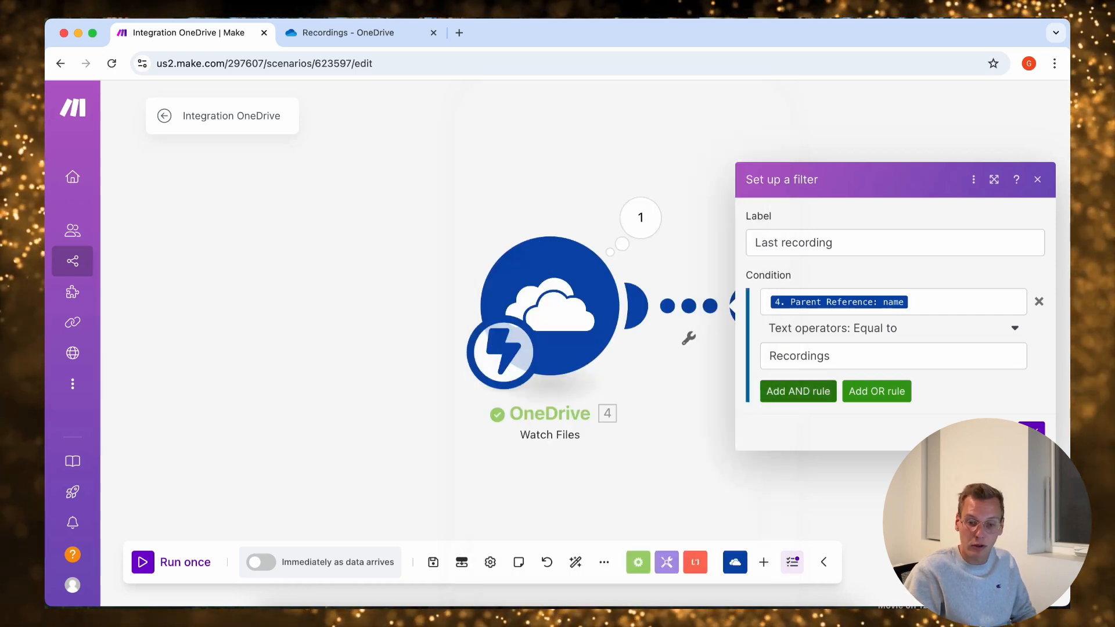
Add an AND rule to the filter on Last Modified Date Time using the datetime operator Later than
click(798, 390)
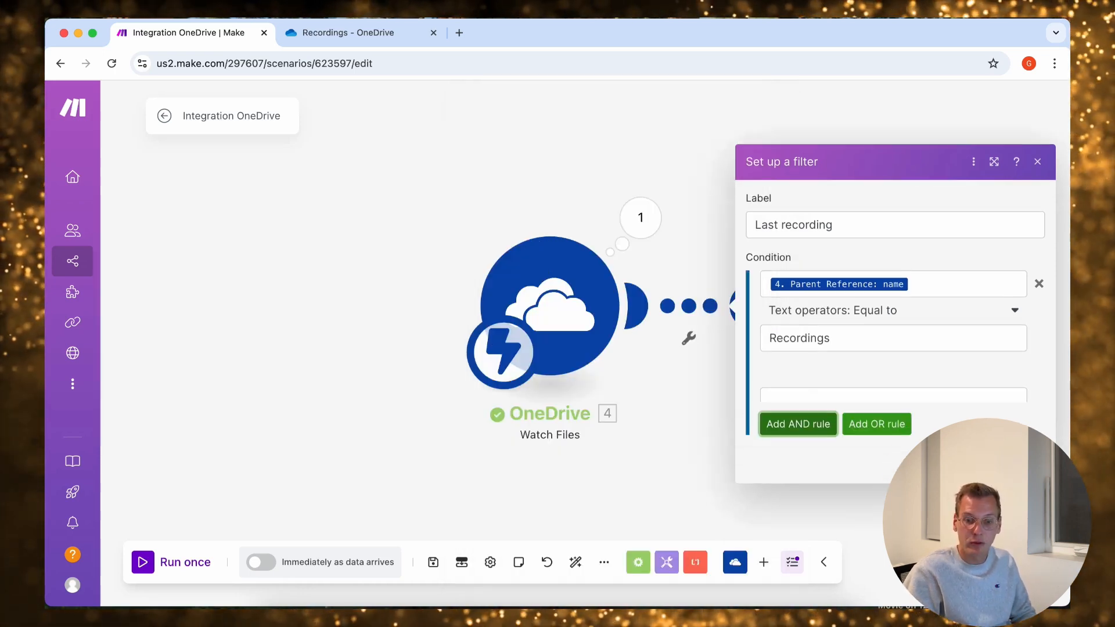
click(893, 359)
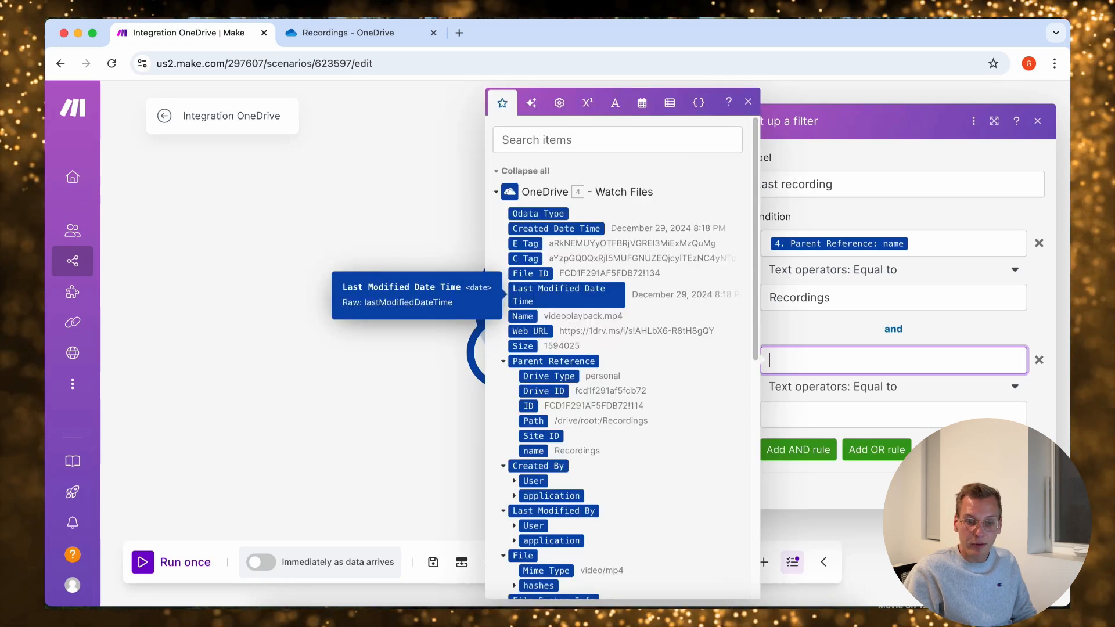
click(557, 294)
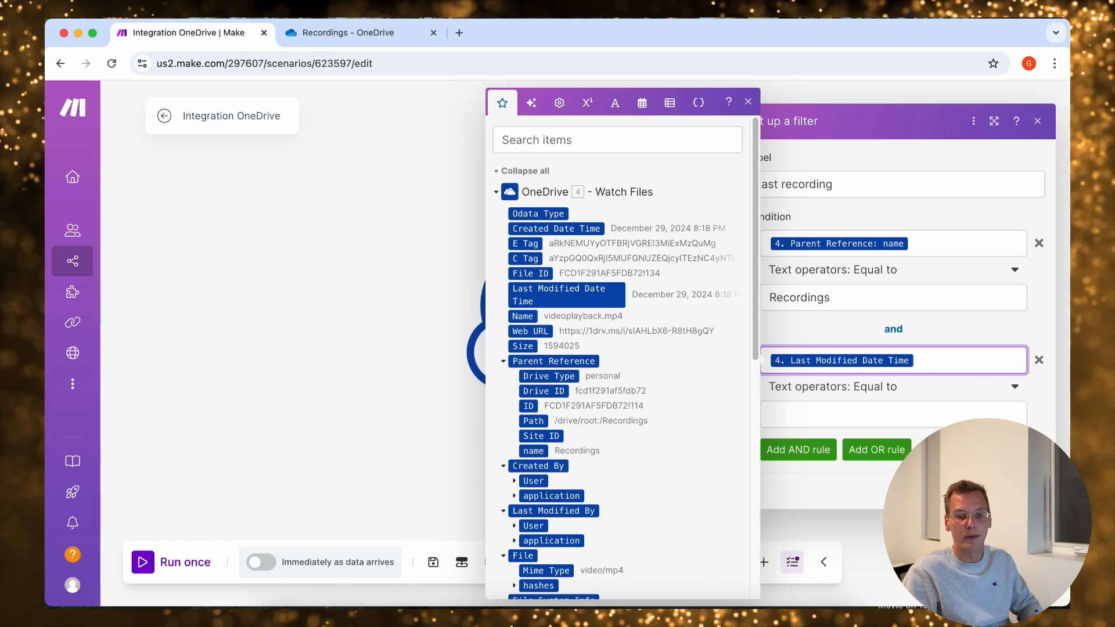
click(893, 387)
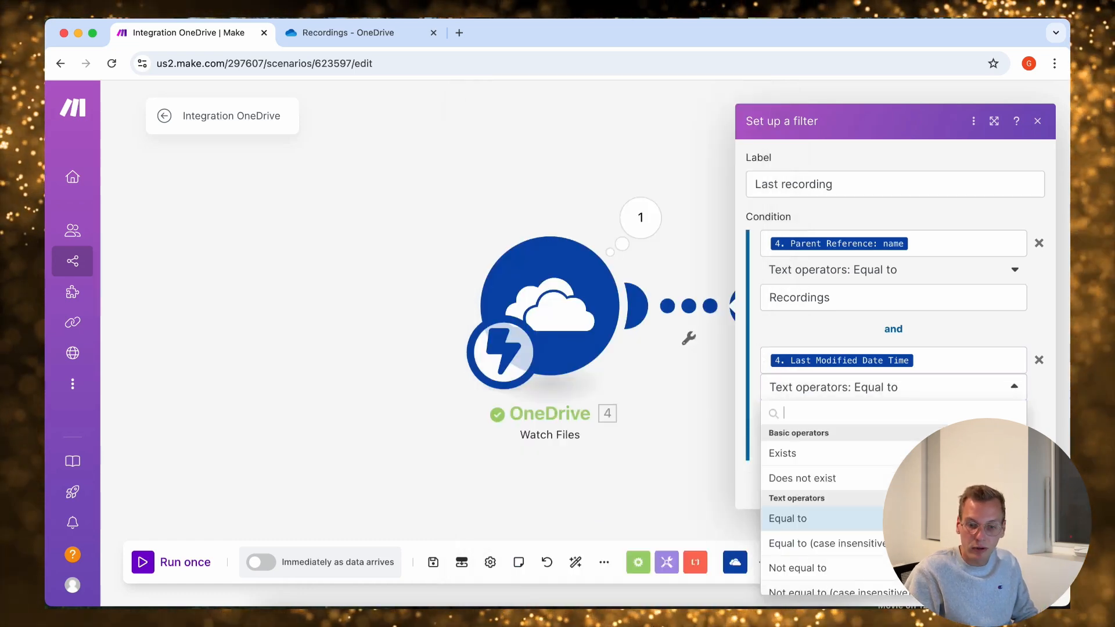
scroll(830, 505, down, 10)
scroll(831, 505, down, 15)
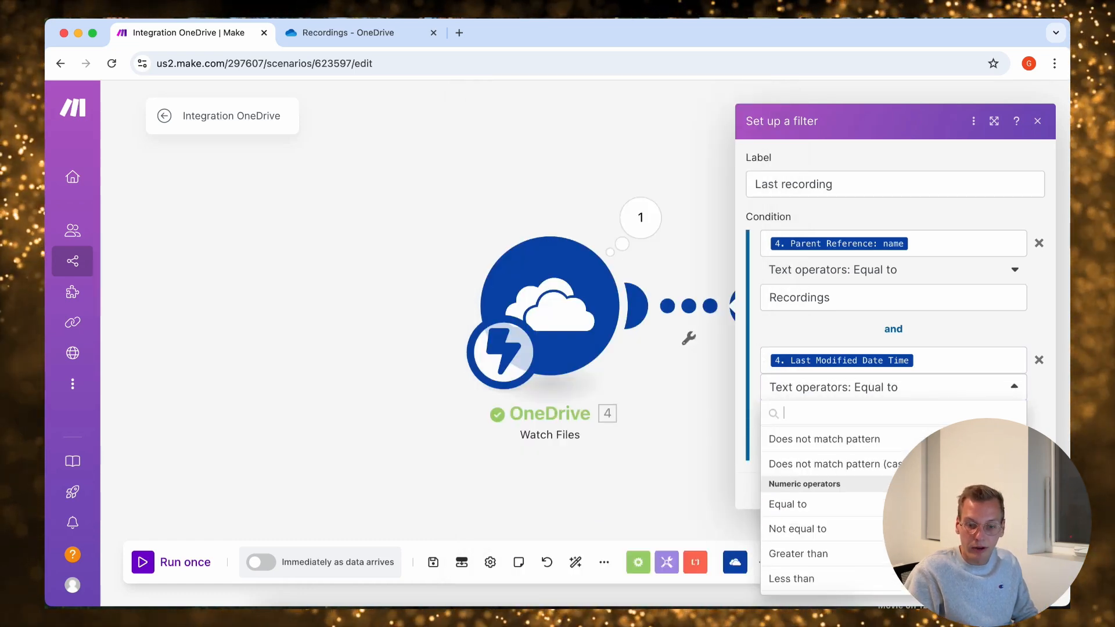
scroll(830, 505, down, 7)
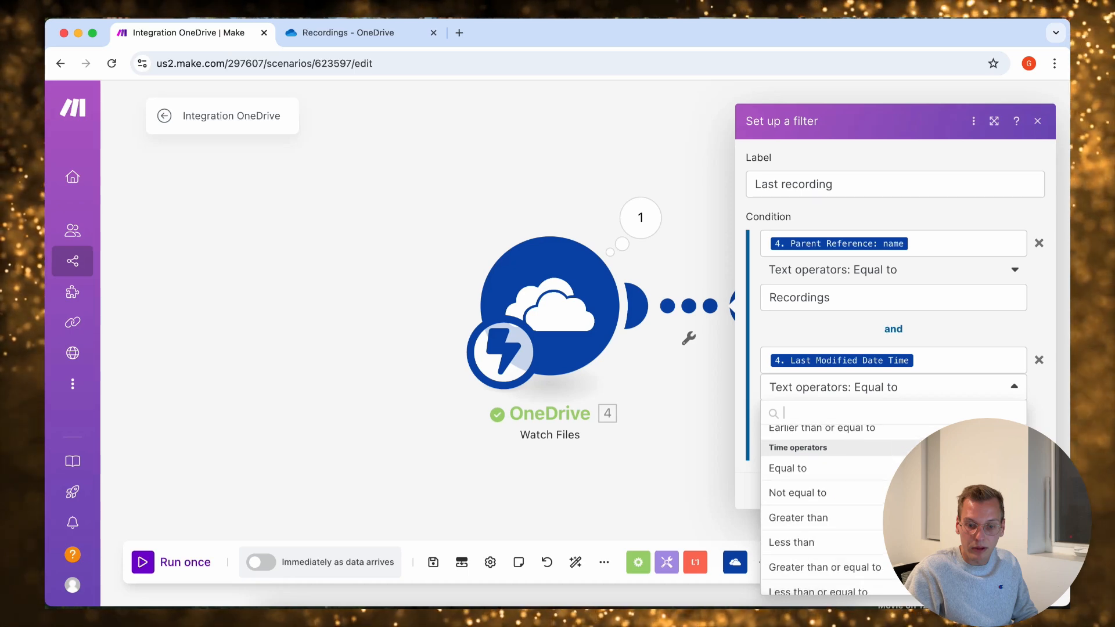
scroll(830, 505, up, 10)
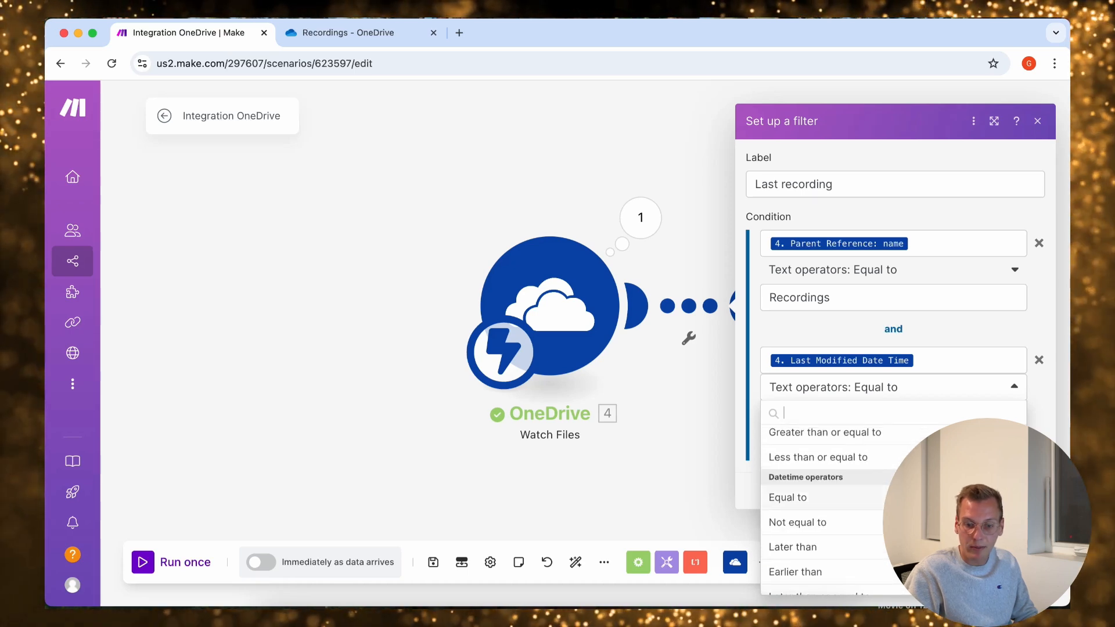
scroll(830, 505, down, 1)
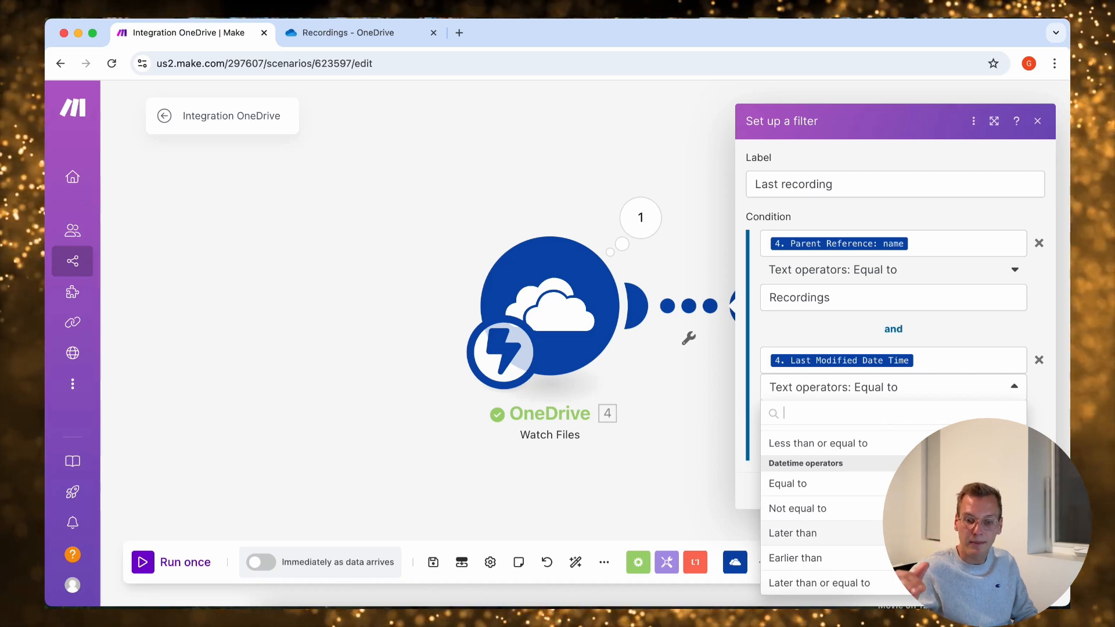
click(792, 533)
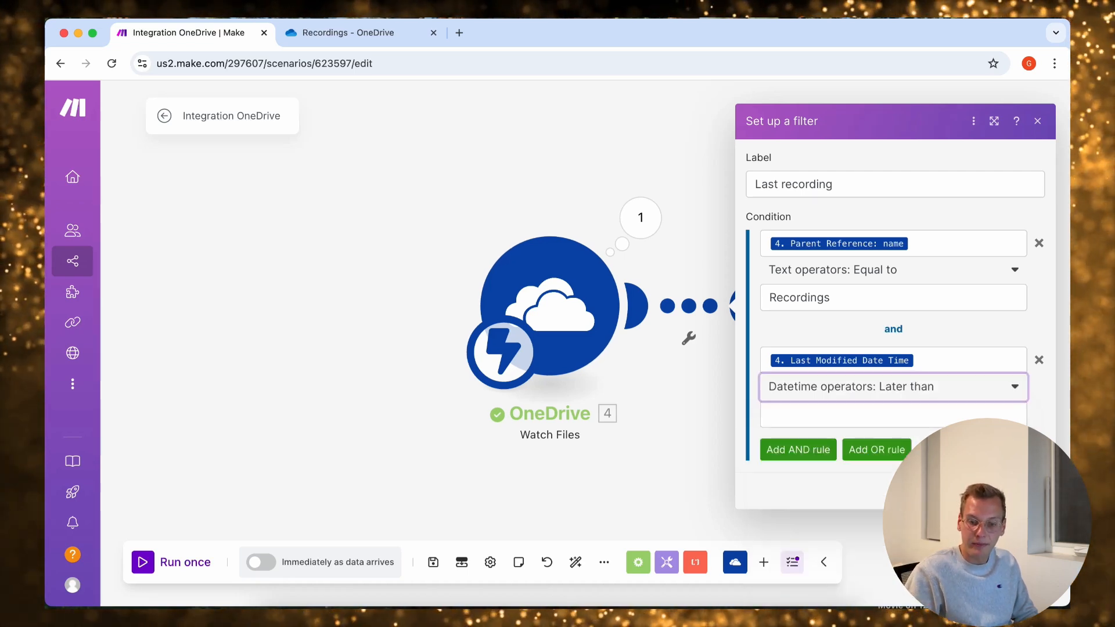
Enter the expression addMinutes(now; -5) as the comparison value for the Last Modified Date Time rule
click(841, 415)
click(642, 104)
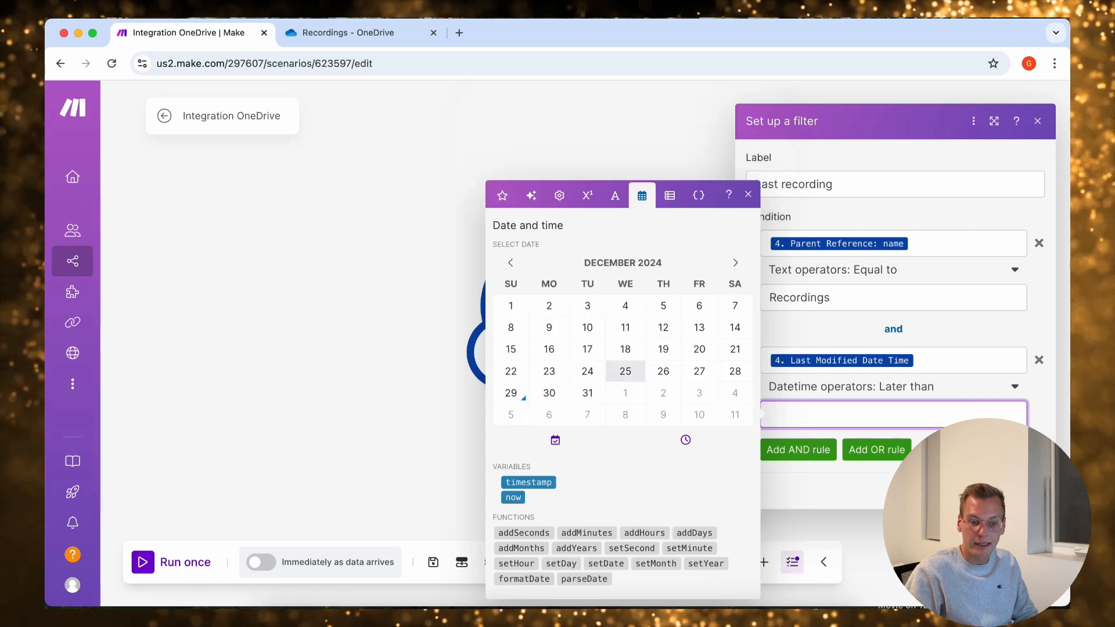
click(587, 532)
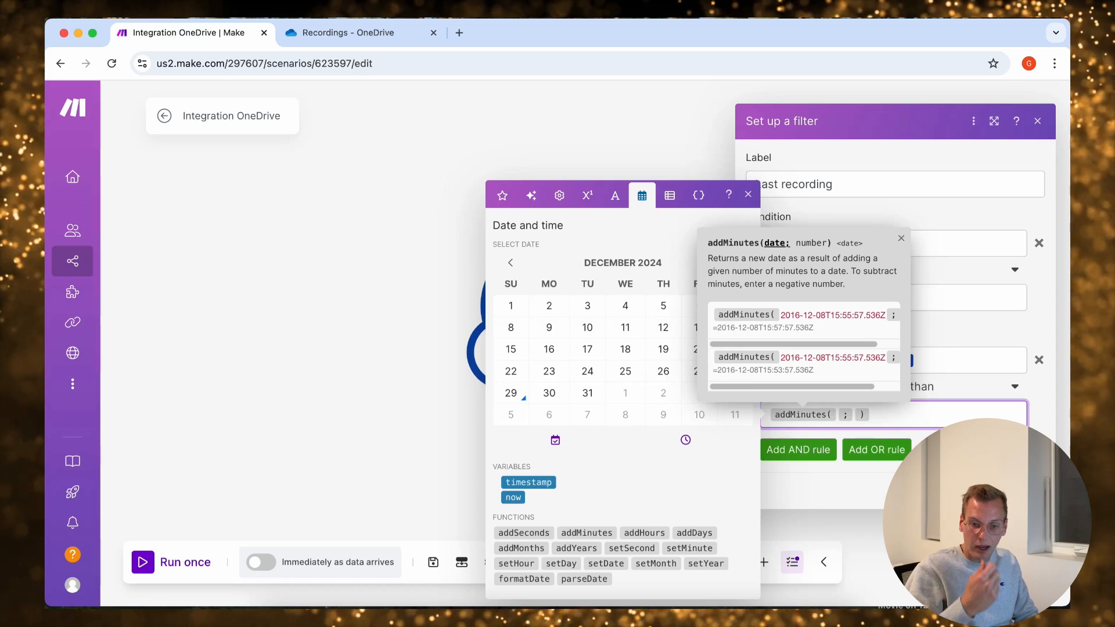
text(npw)
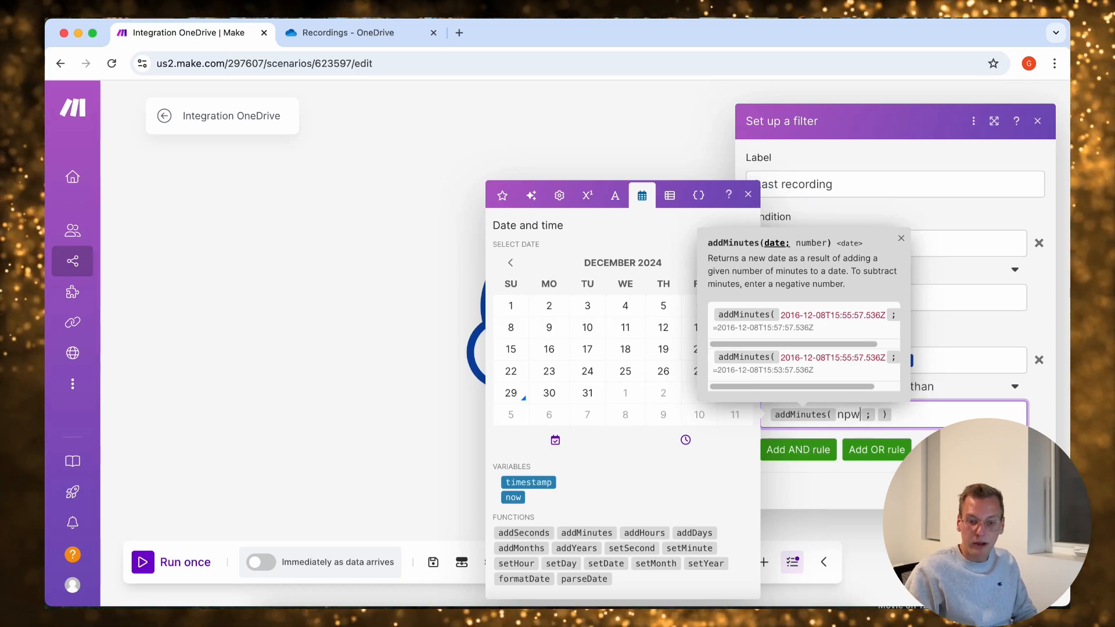
key(BackSpace)
key(BackSpace)
key(BackSpace)
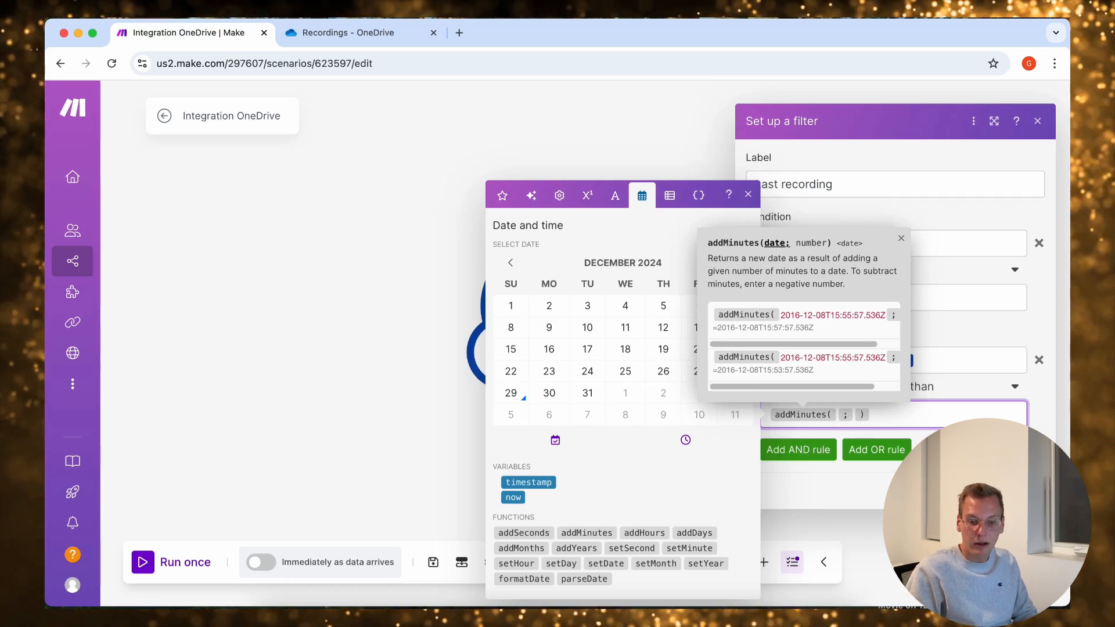
click(513, 497)
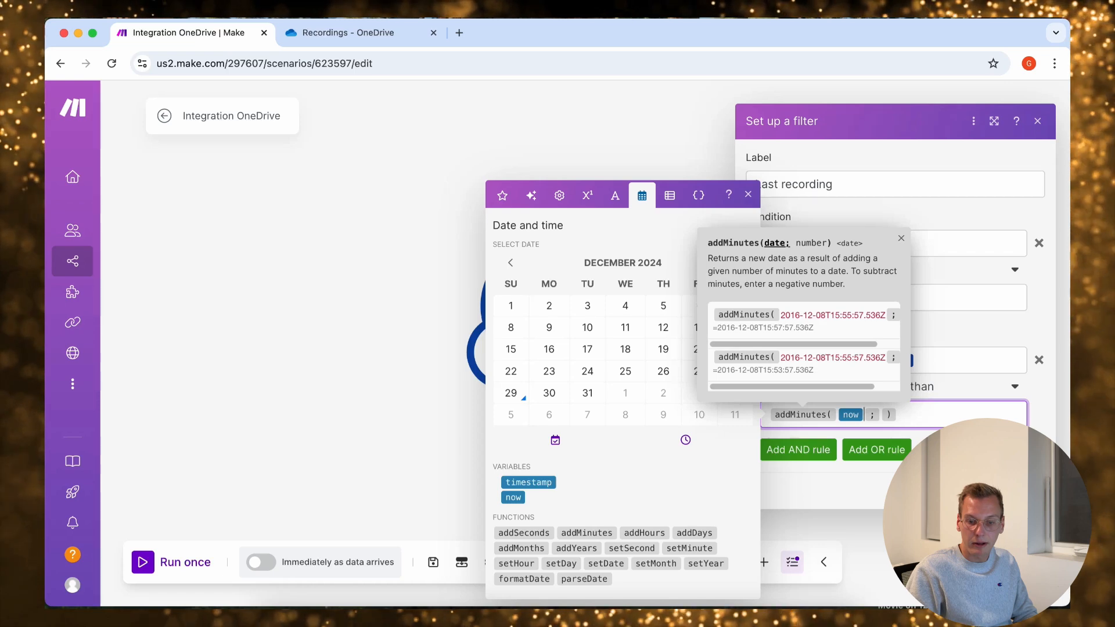
click(901, 238)
click(880, 415)
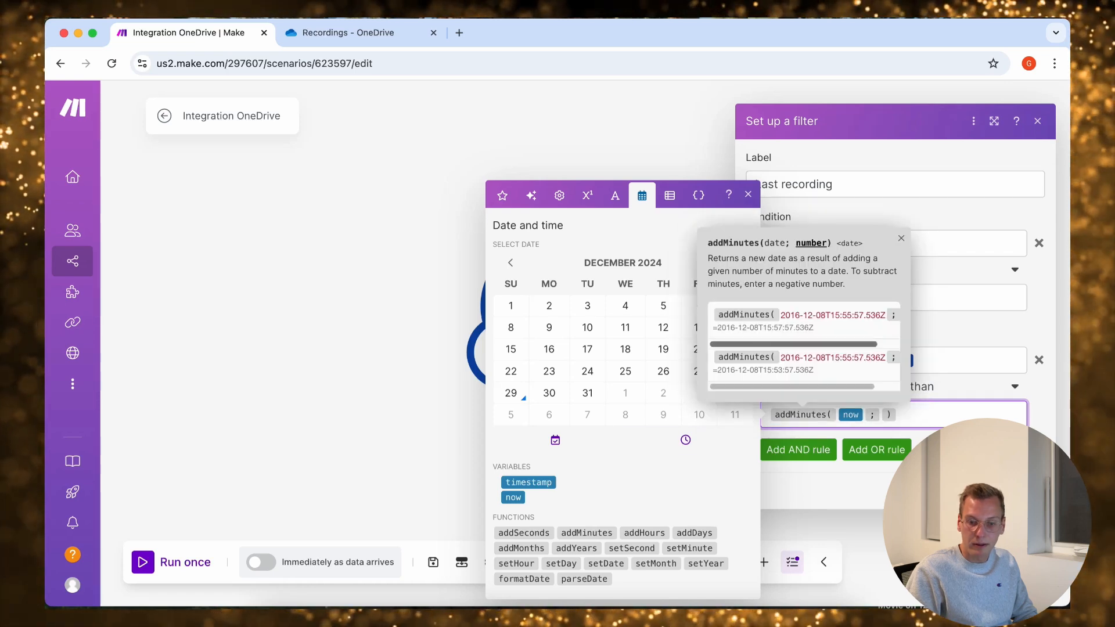
text(-5)
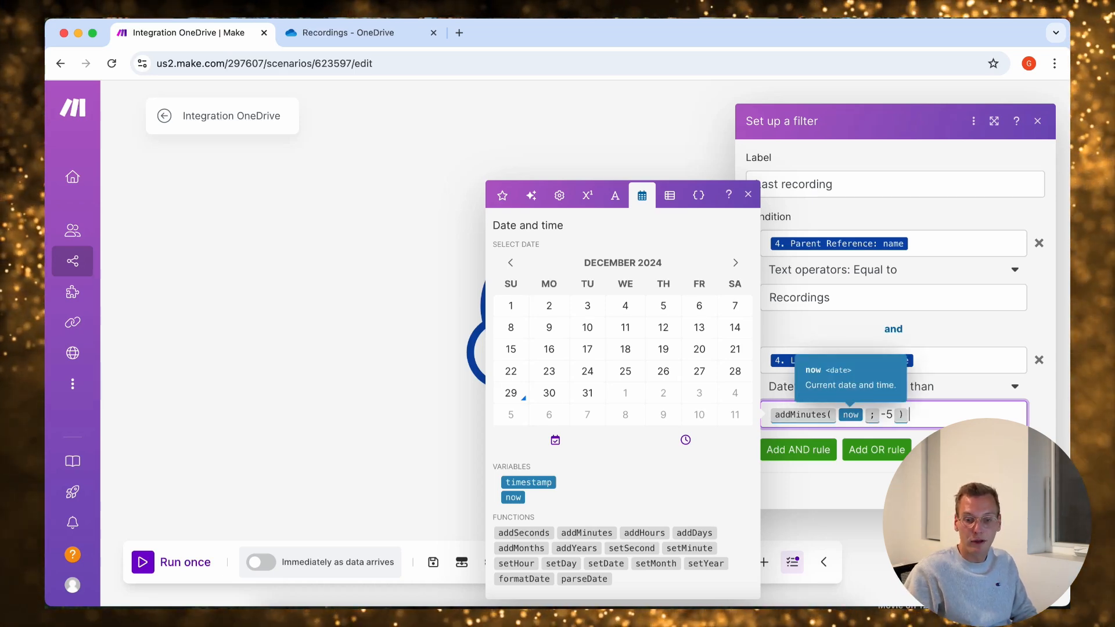
Try an offset of 5 in the addMinutes expression and restore it to -5
click(880, 415)
key(Delete)
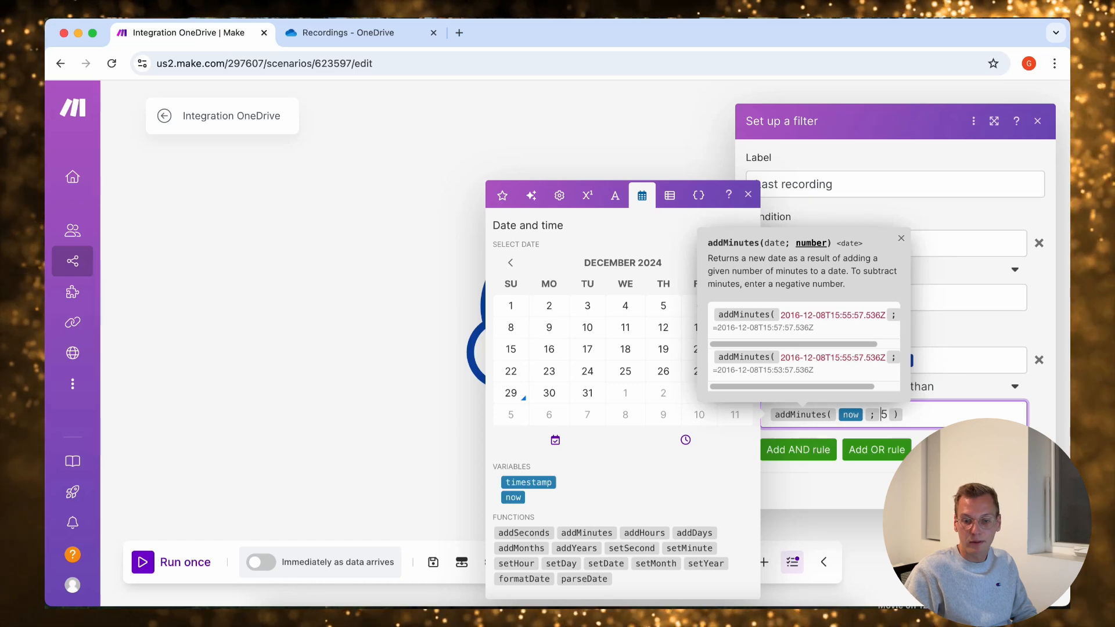
click(905, 415)
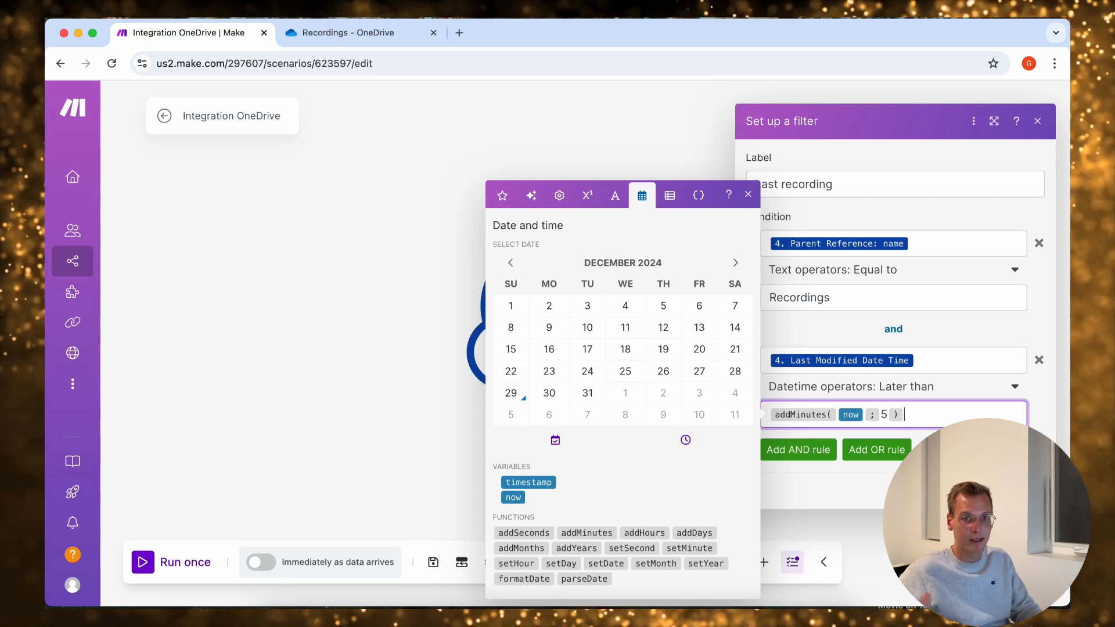
click(880, 414)
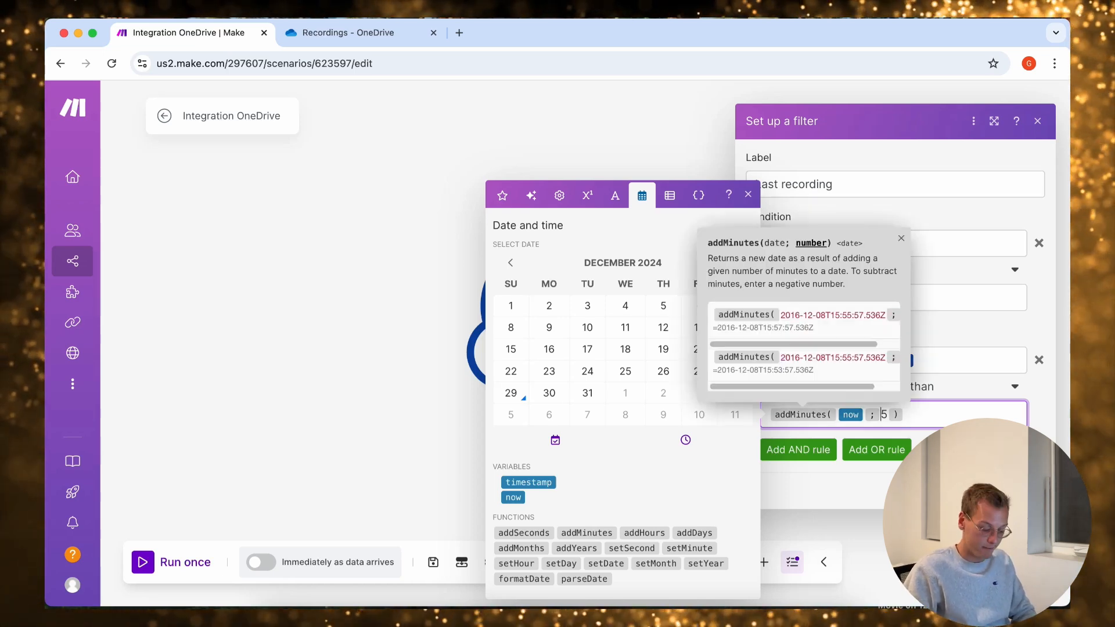
text(-)
Keep the Later than datetime operator for the second rule and save the filter
click(894, 387)
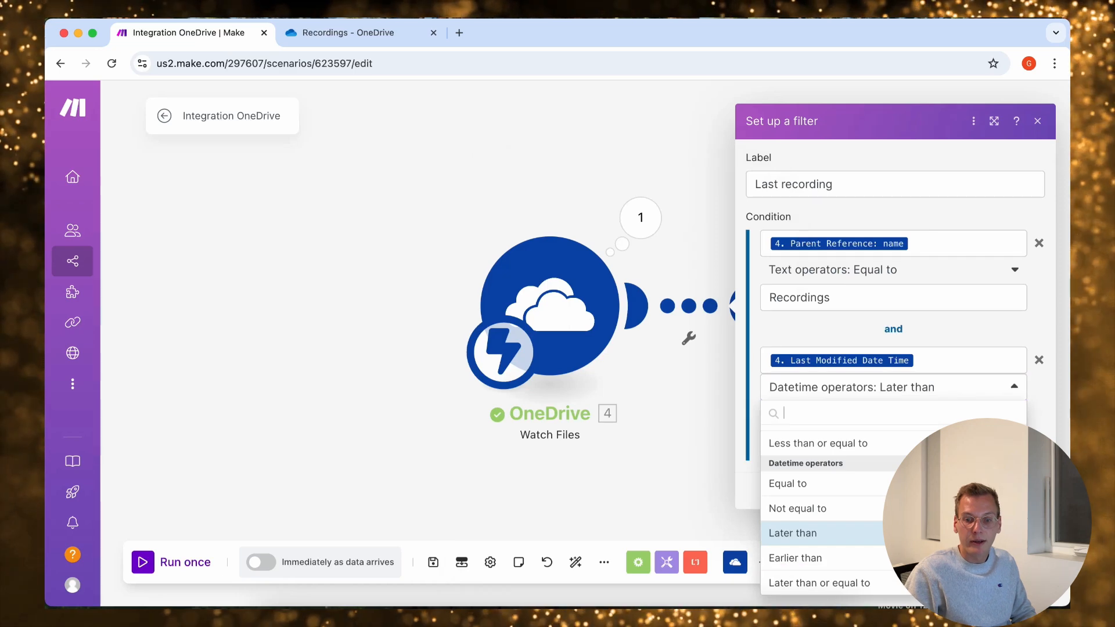
key(Escape)
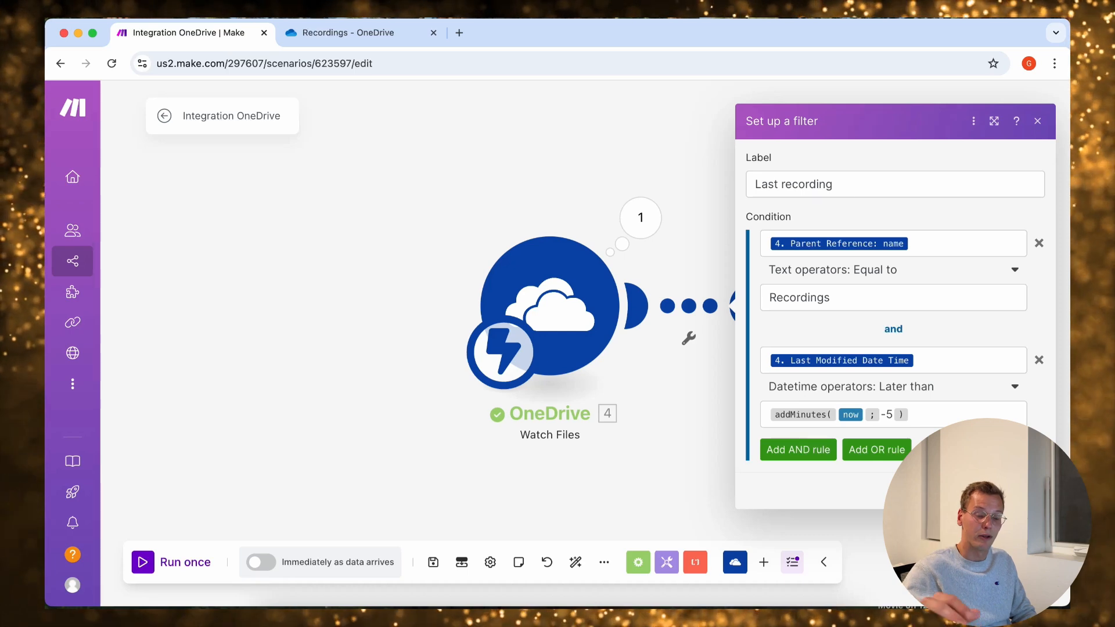
click(1027, 490)
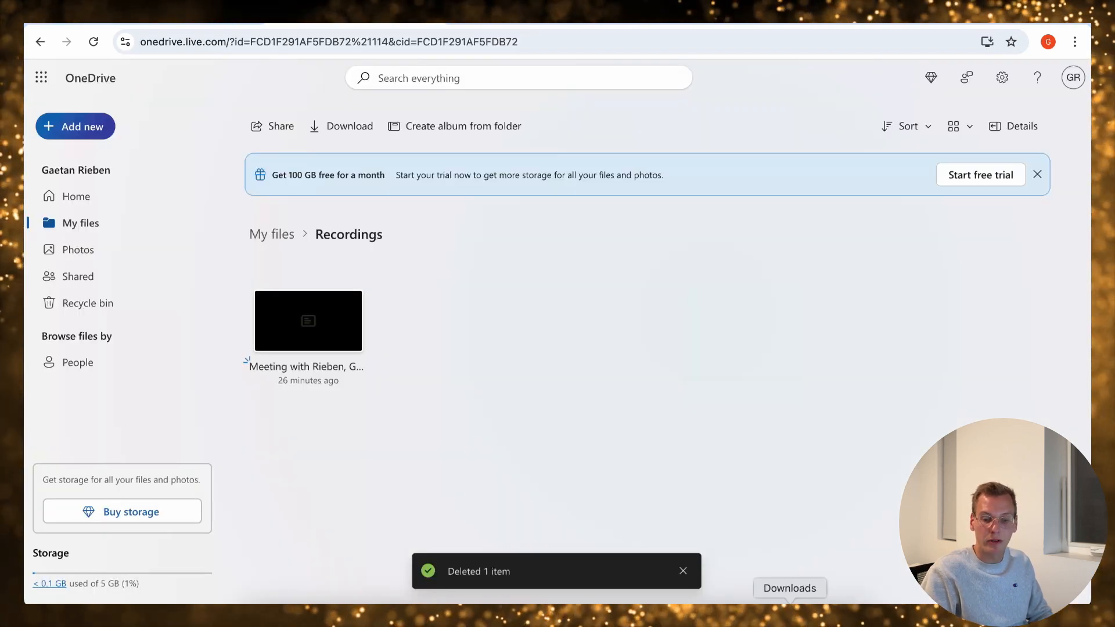
Upload videoplayback.mp4 from Downloads into the OneDrive Recordings folder and switch back to the Make scenario
click(790, 616)
drag(791, 526, 422, 335)
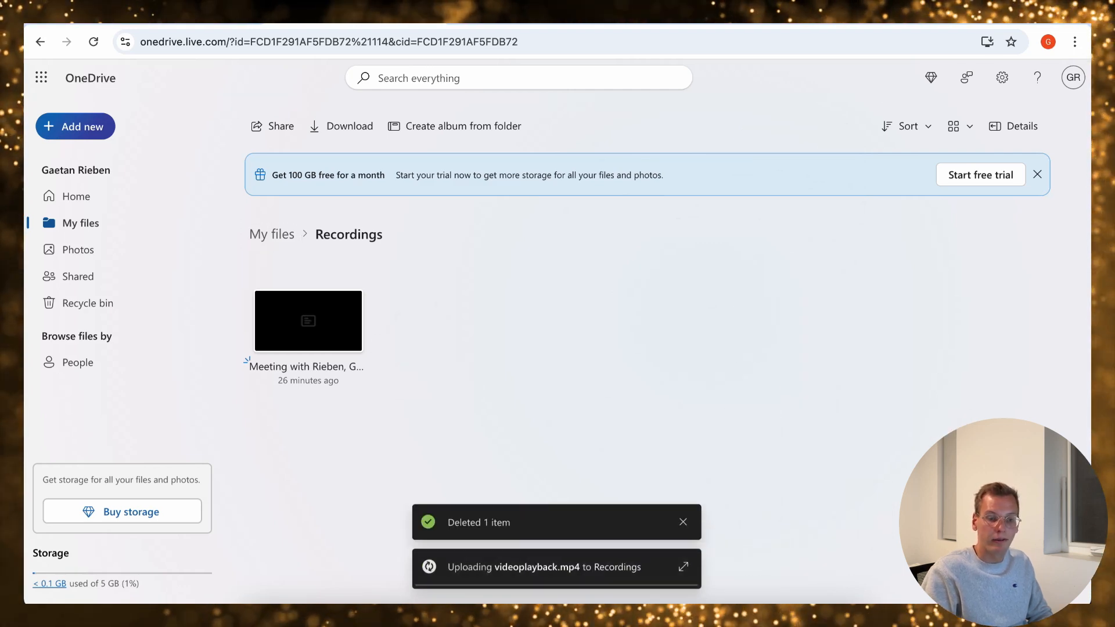
click(175, 17)
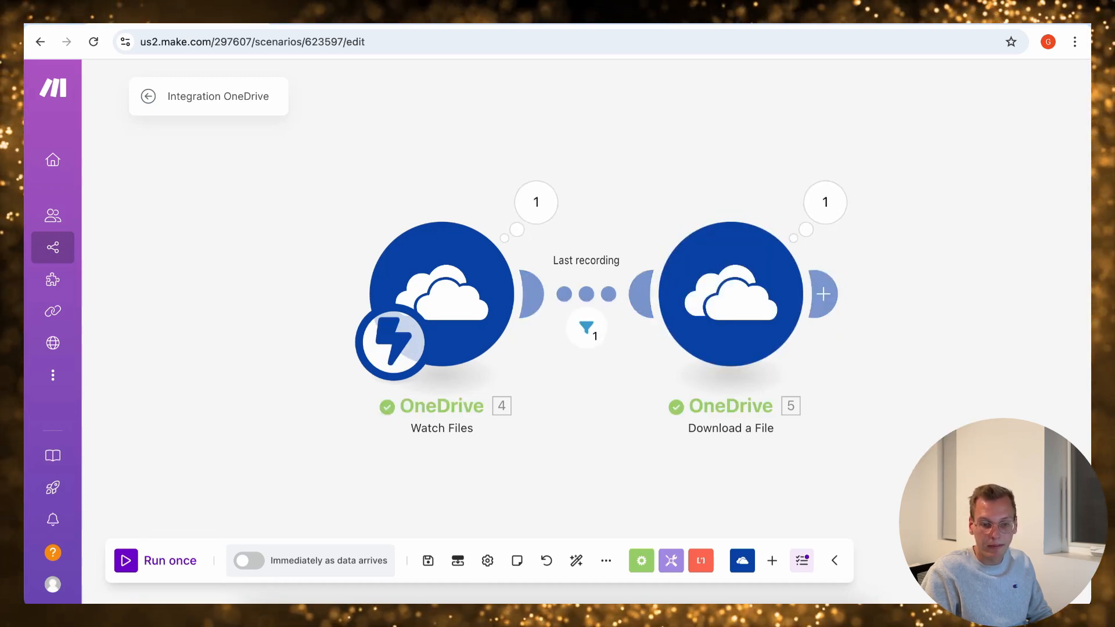
Examine the Download a File module's run results, including the binary data in its output bundle
click(825, 202)
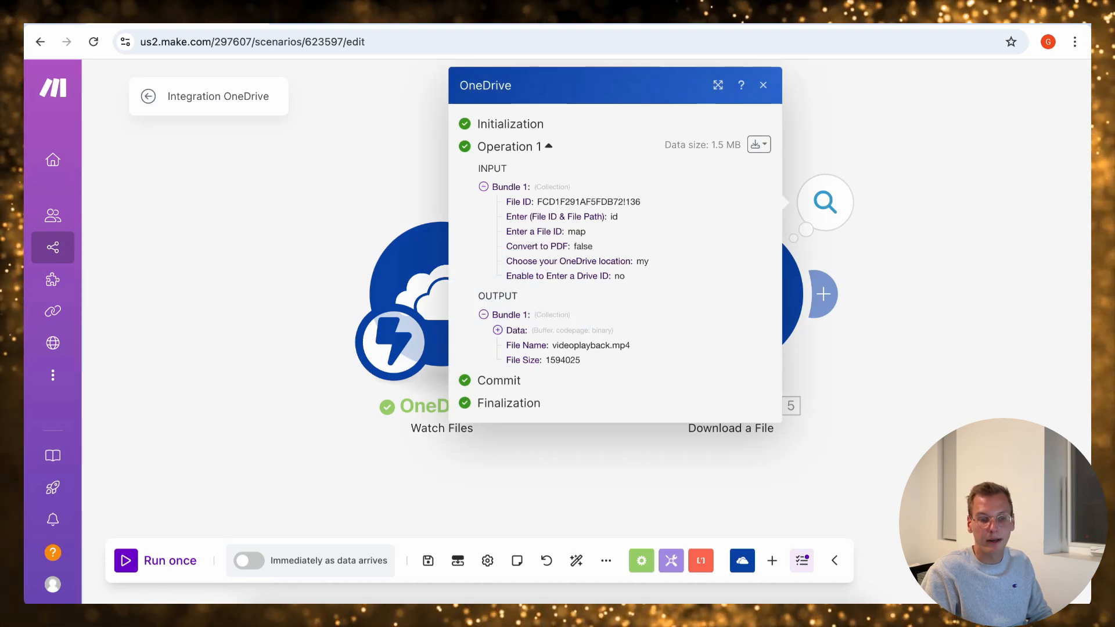
click(497, 330)
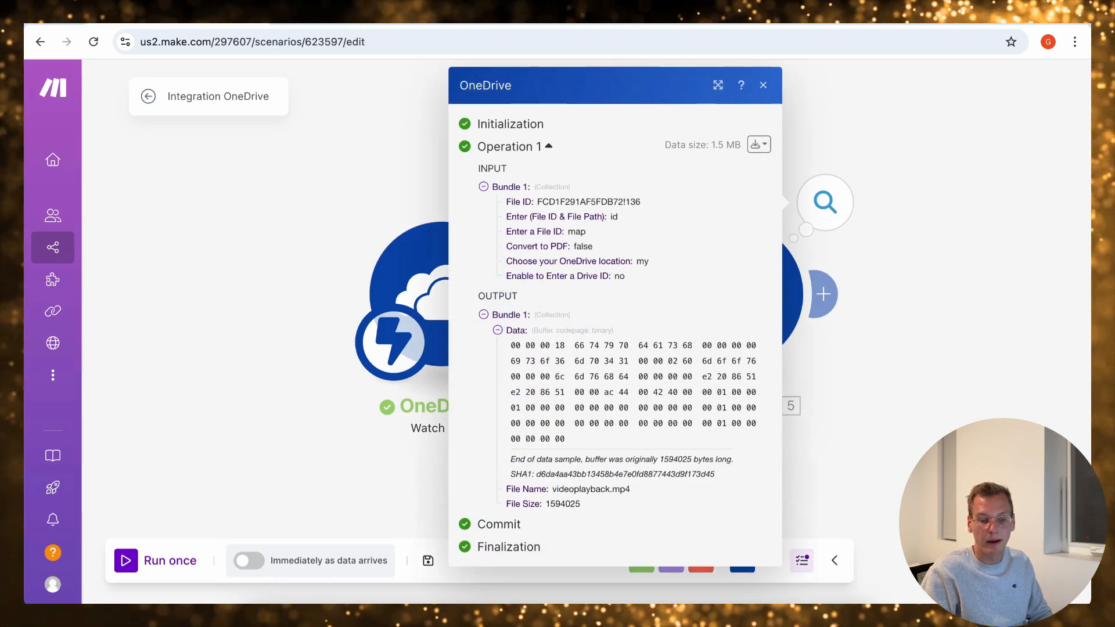
click(763, 85)
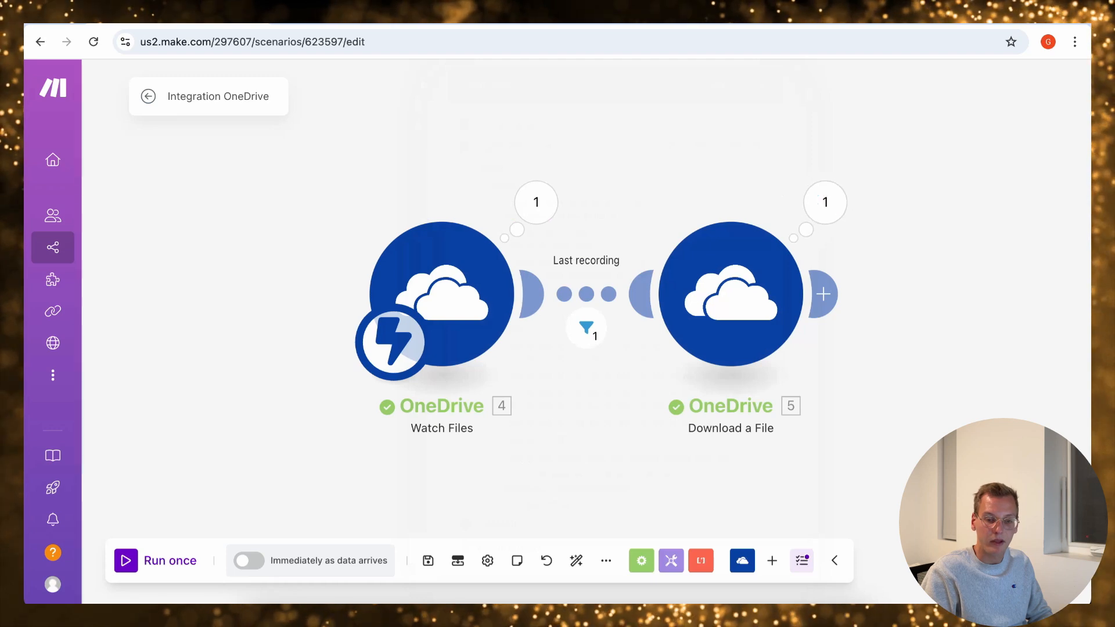
Add an OpenAI Create a Transcription (Whisper) module after the OneDrive Download a File module
scroll(762, 188, down, 2)
drag(870, 221, 639, 246)
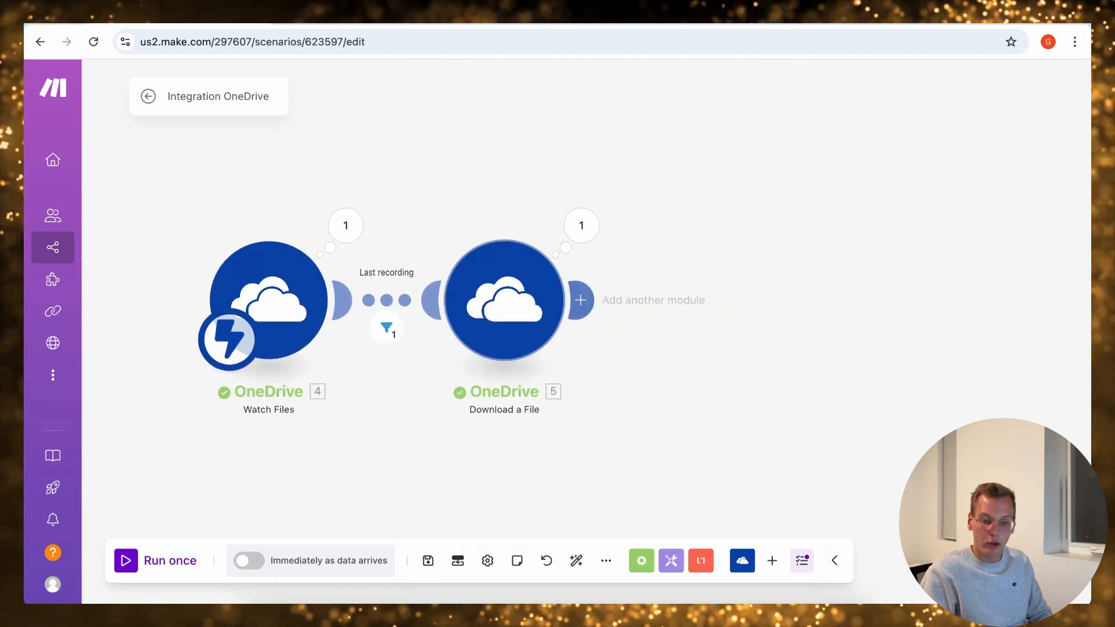
click(580, 300)
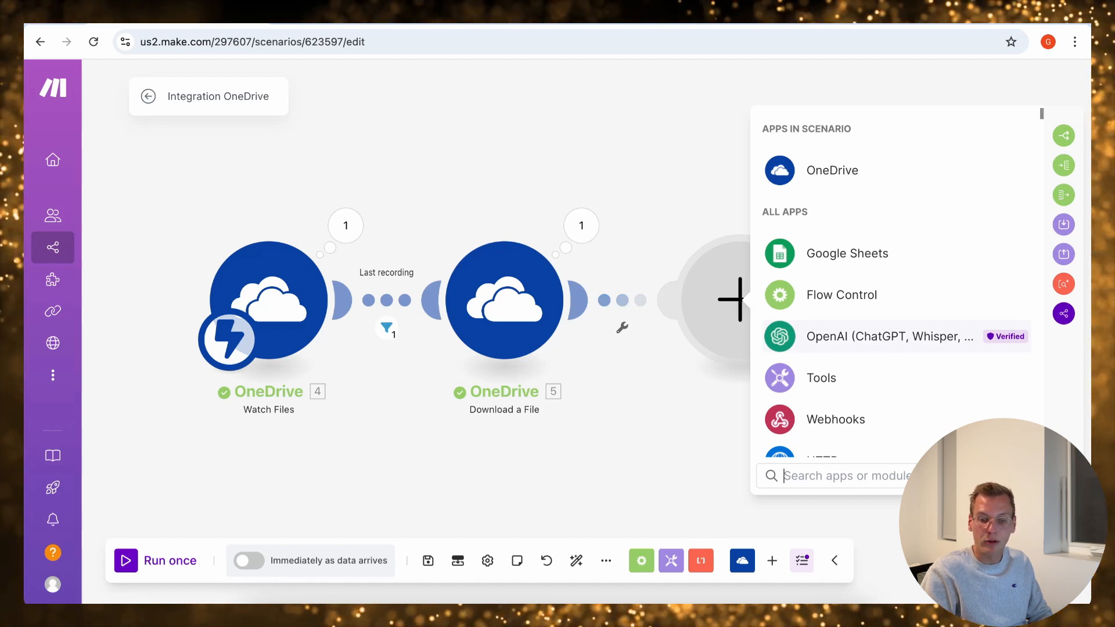
click(889, 337)
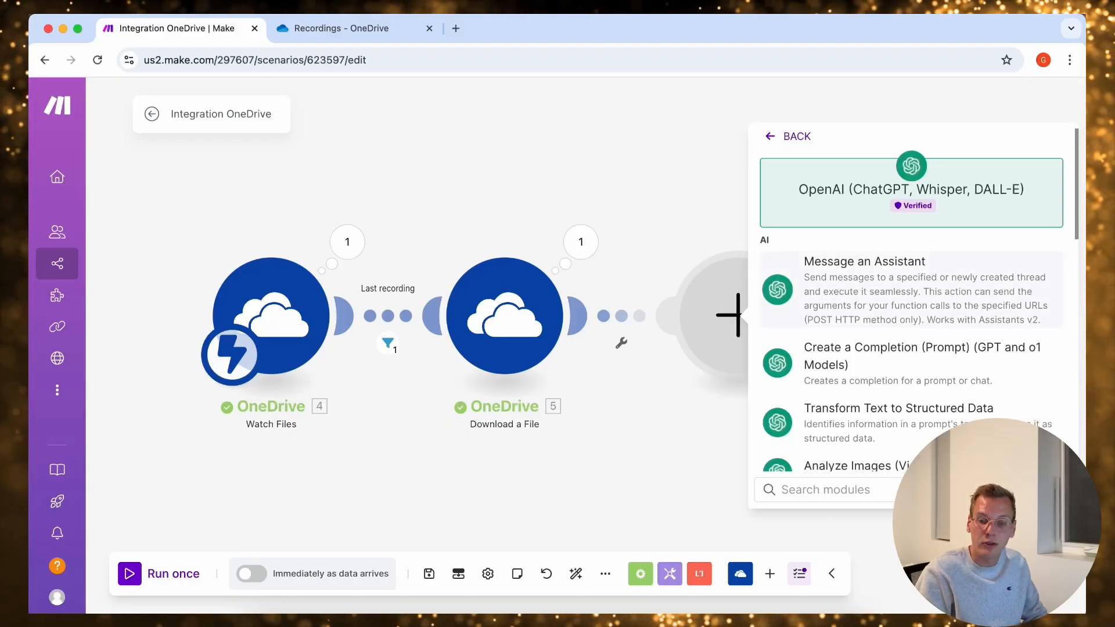
scroll(912, 321, down, 2)
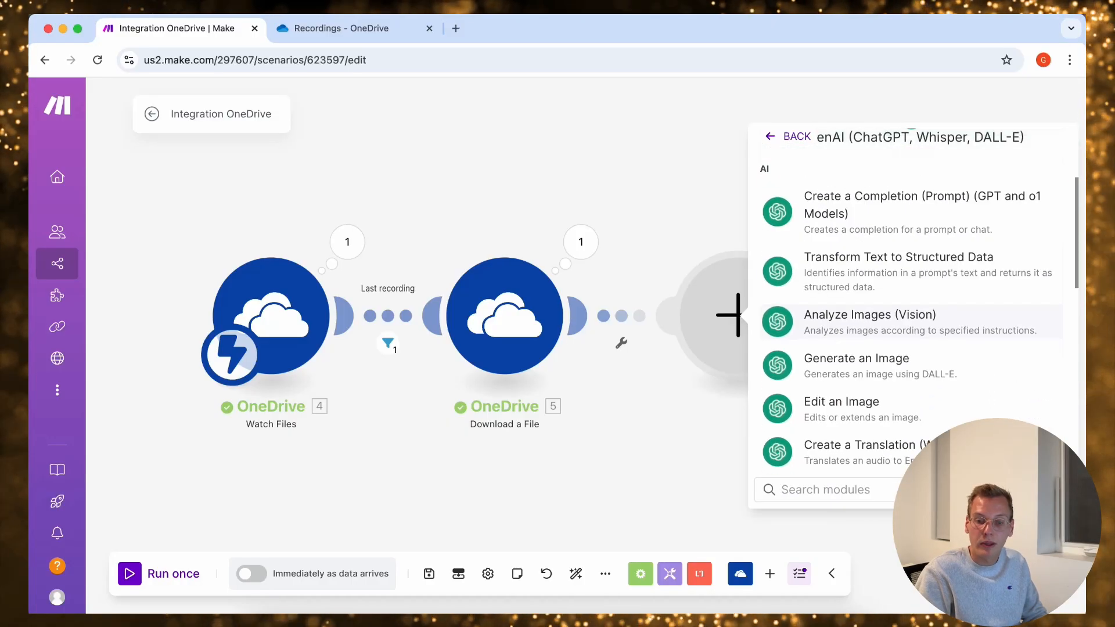
scroll(912, 321, down, 10)
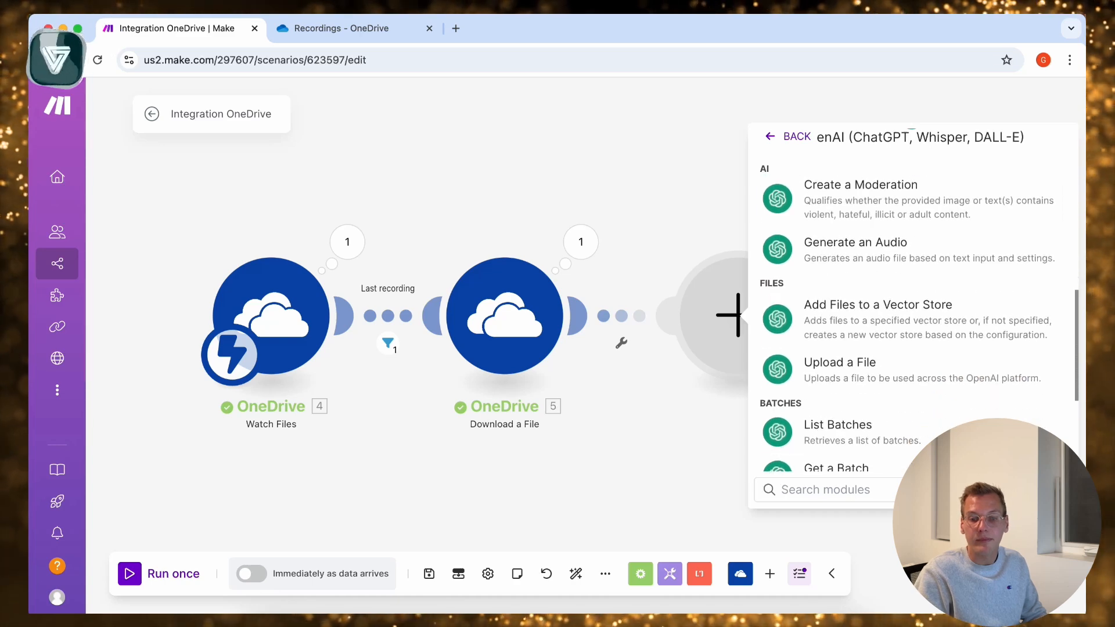
scroll(912, 299, down, 5)
scroll(912, 299, up, 12)
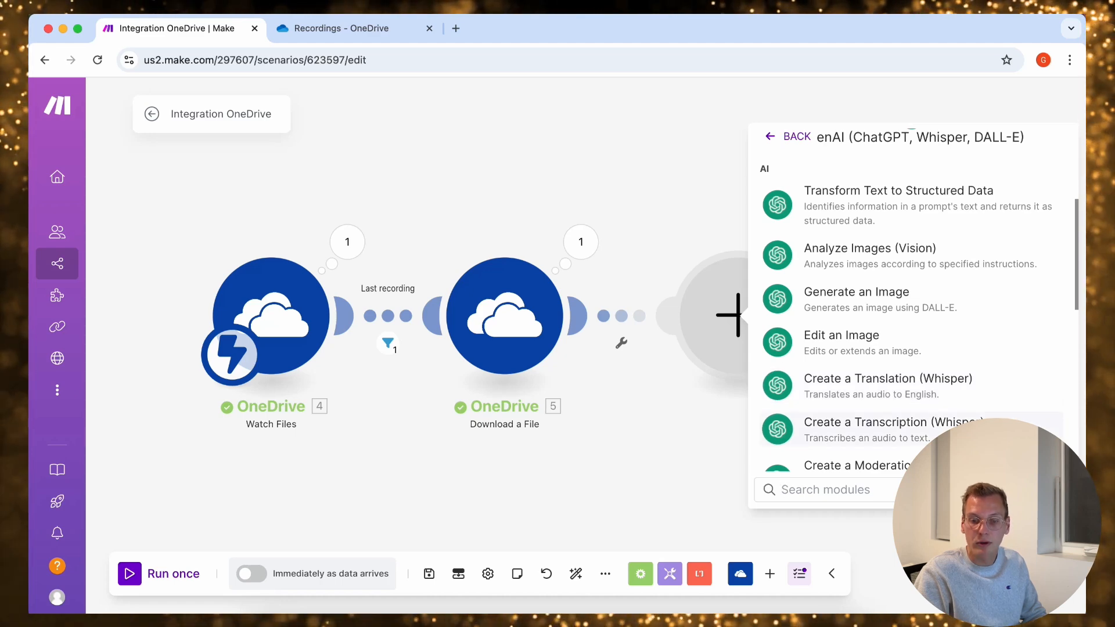
click(865, 429)
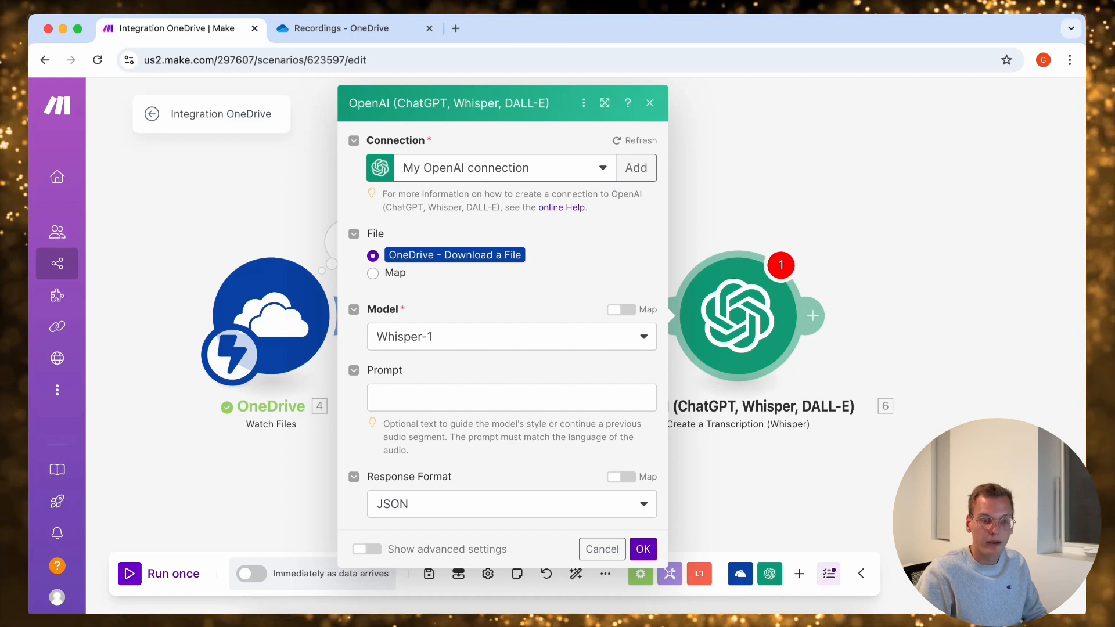
Set the transcription prompt to "Please write the transcript of this business meeting. Keep it as it is as all the informations are important"
click(512, 398)
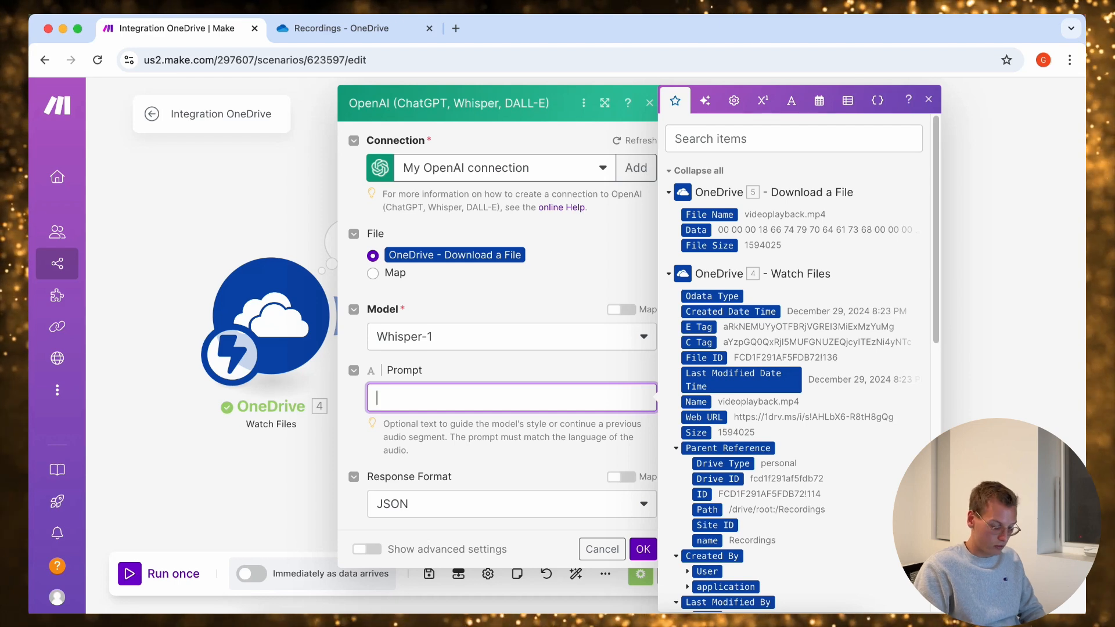
text(P)
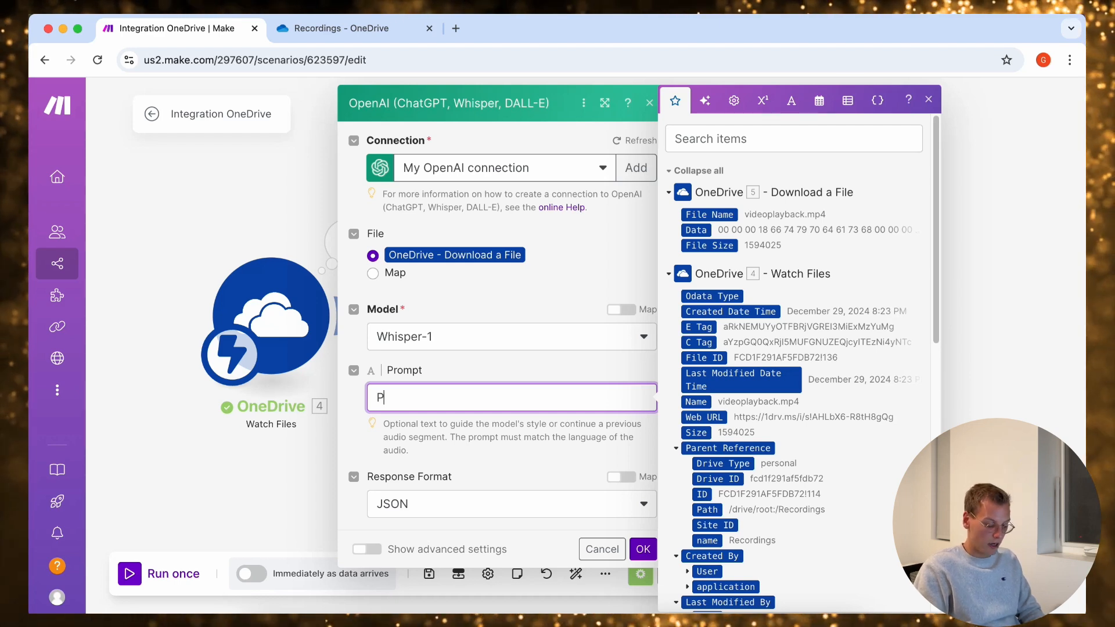
text(le)
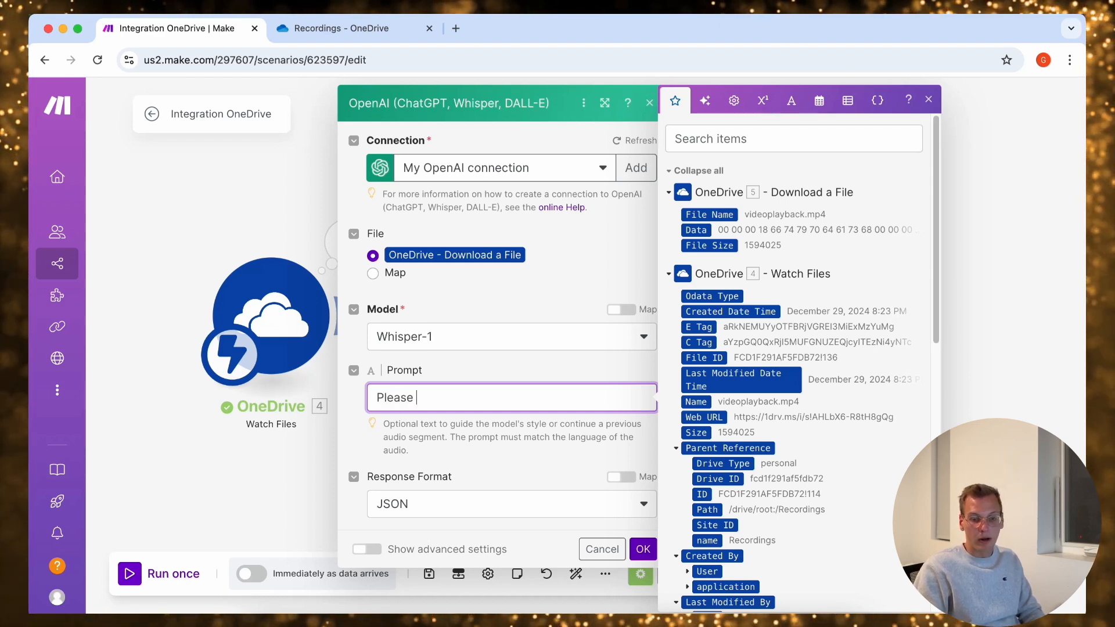
text(ase )
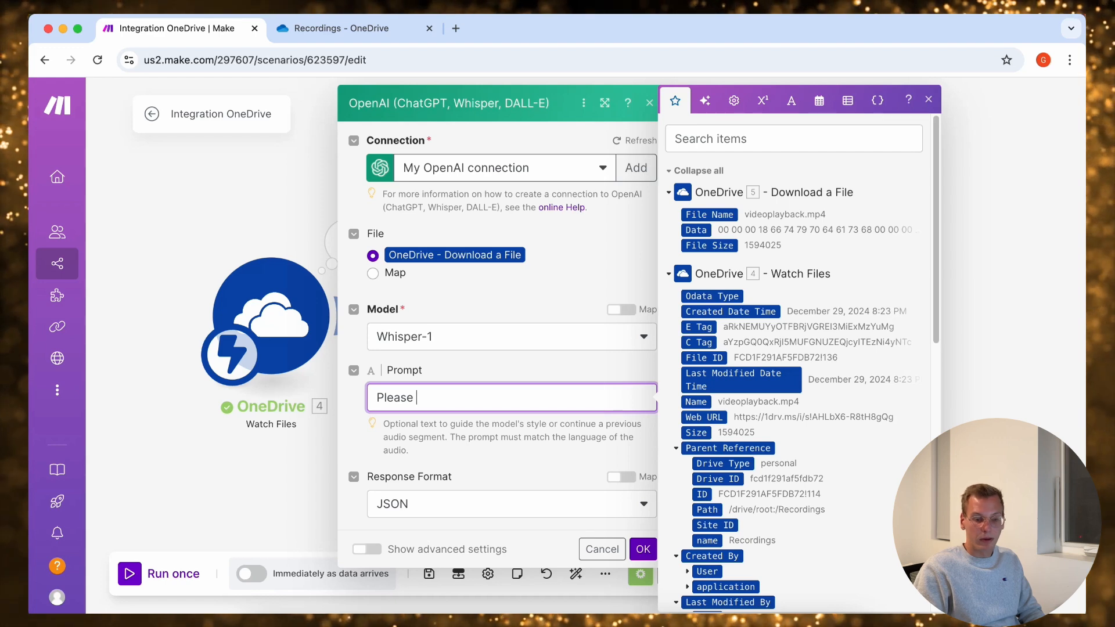
text(write the)
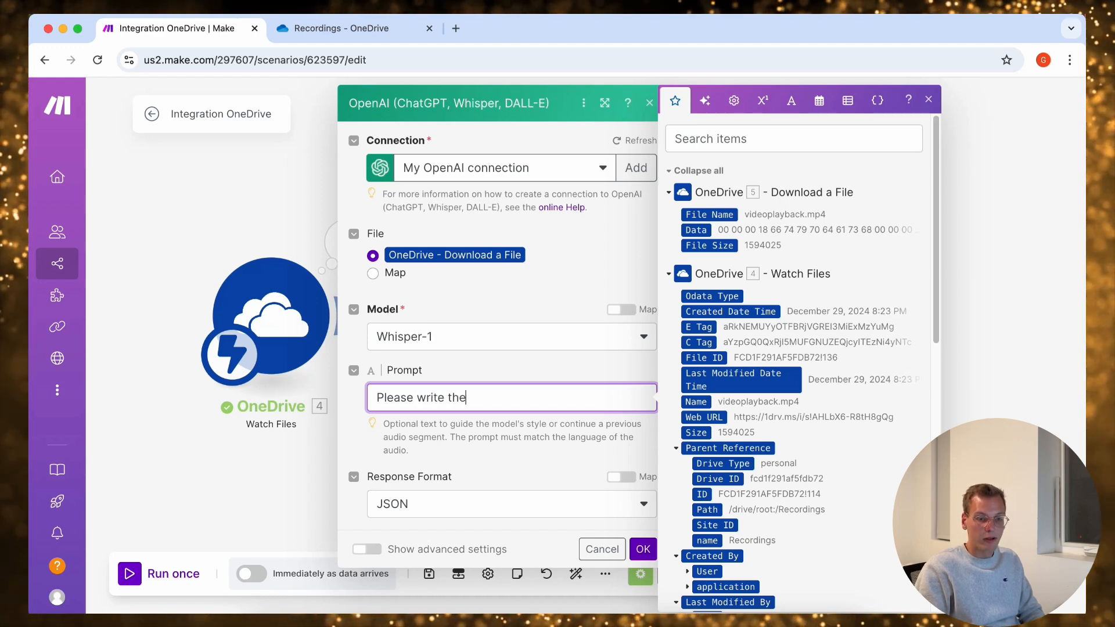
text( transcript of th)
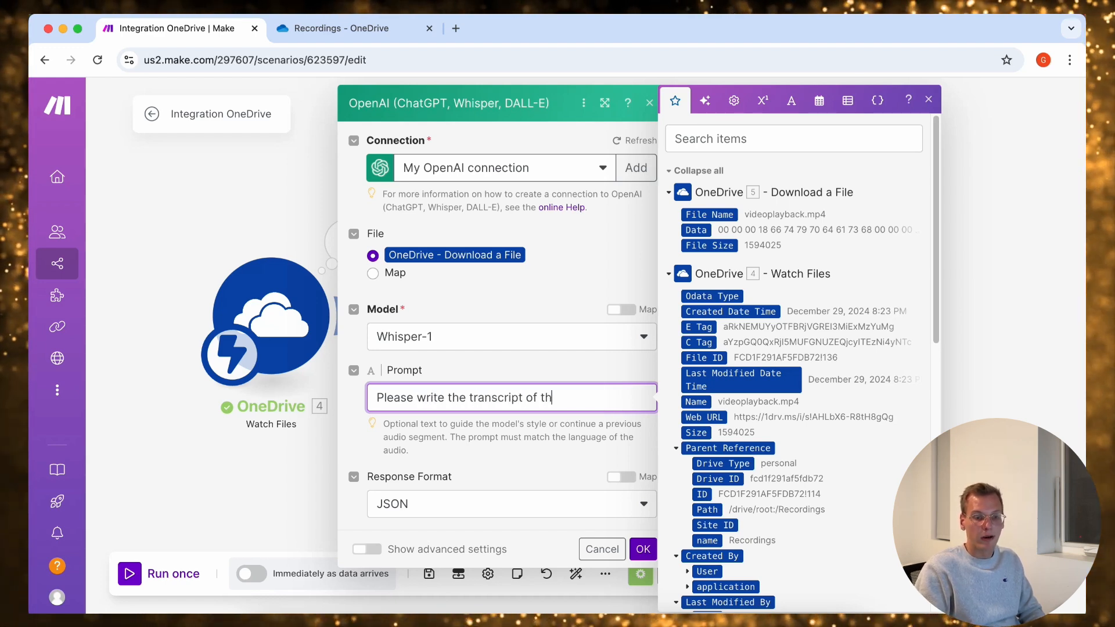
text(is business mee)
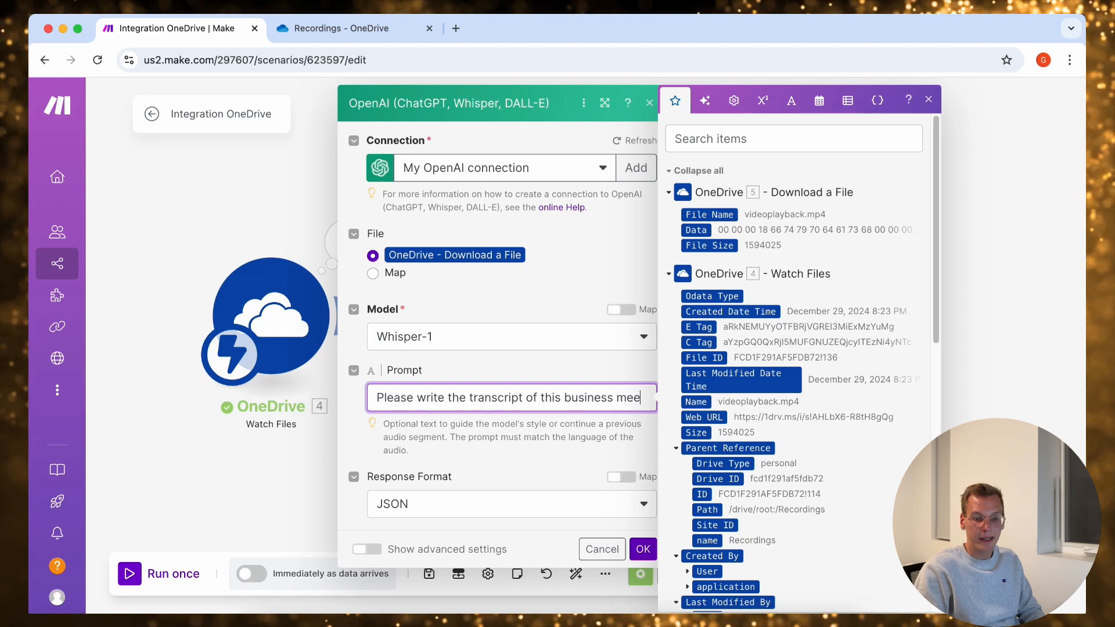
text(ting. Keep it)
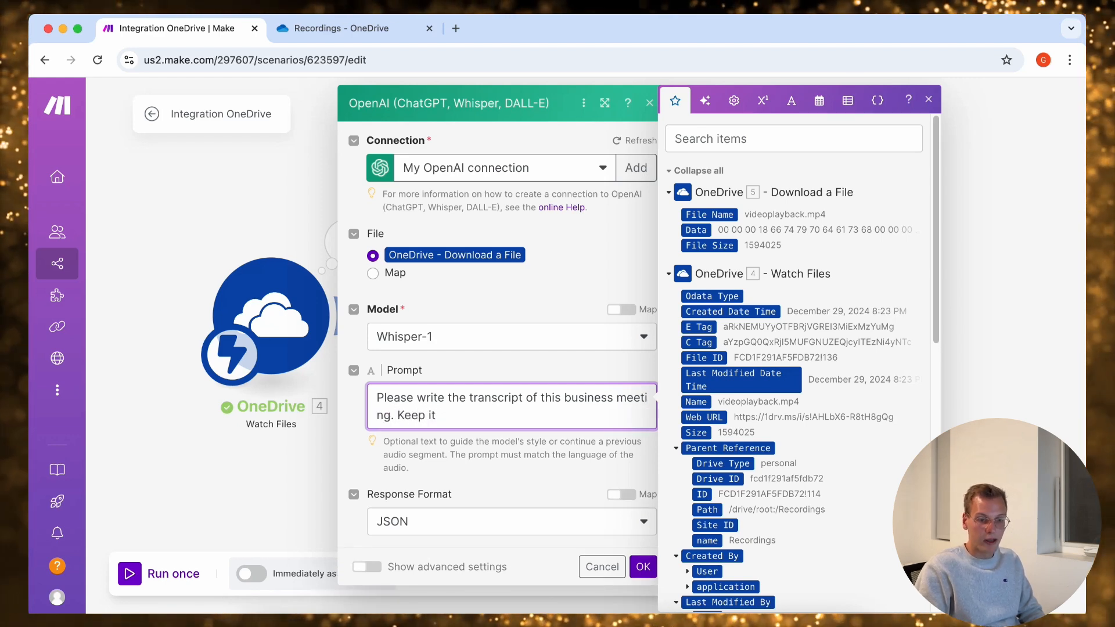
key(BackSpace)
key(BackSpace)
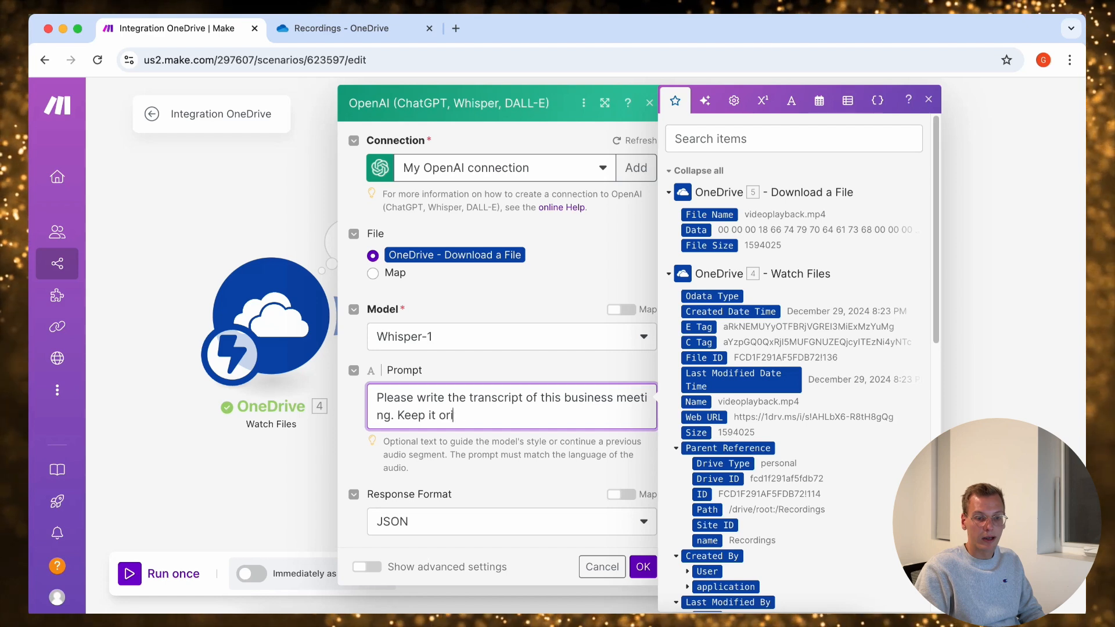
text(as it is as)
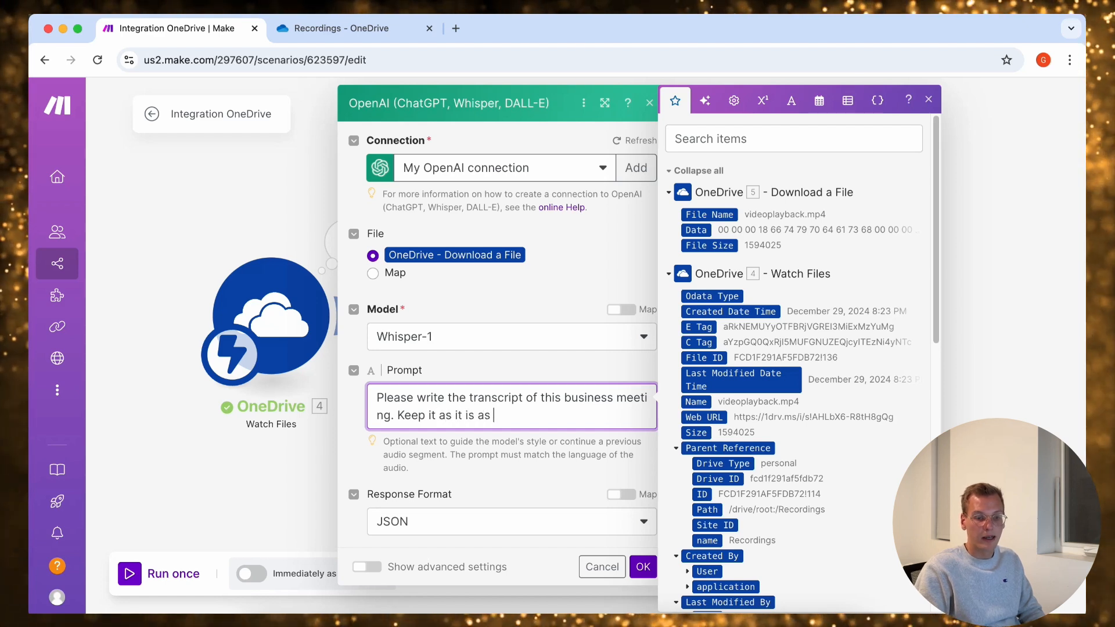
text( all the)
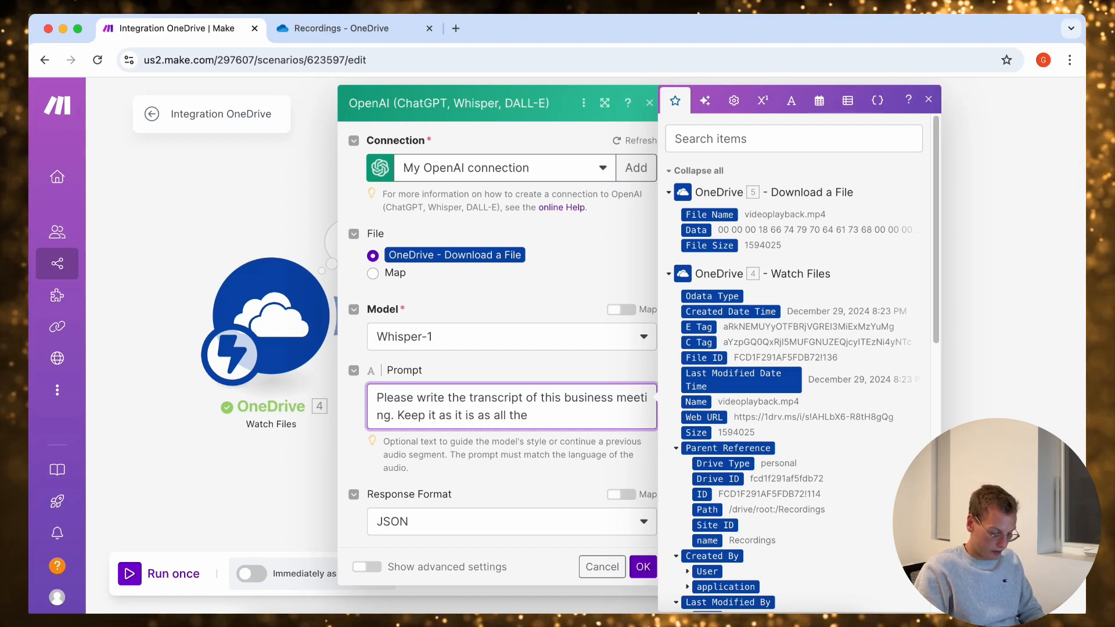
text( informations are i)
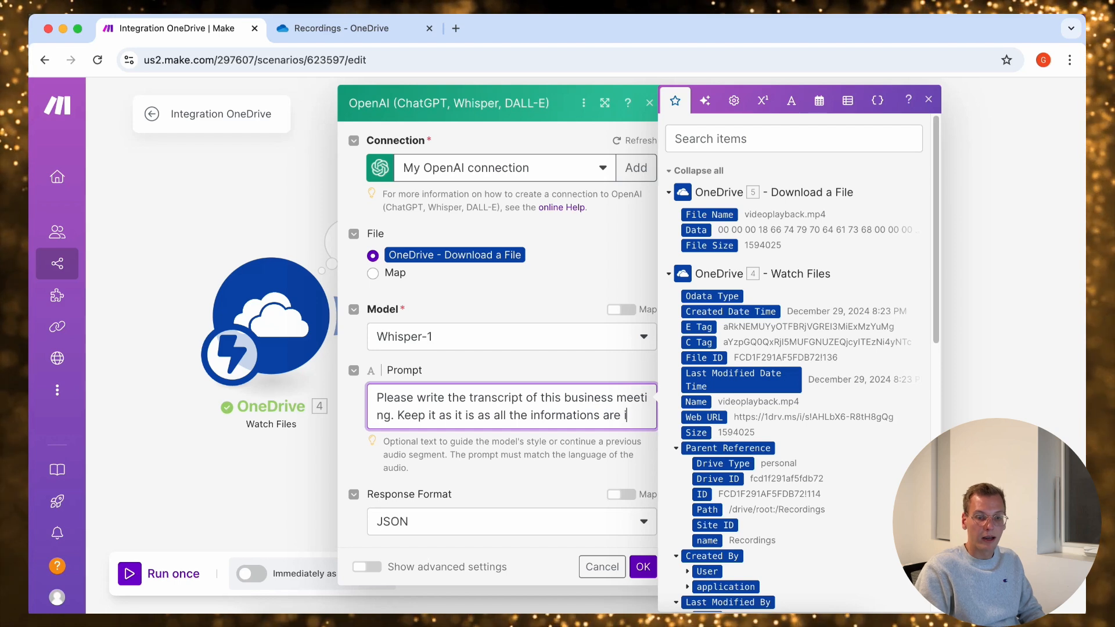
text(mportant)
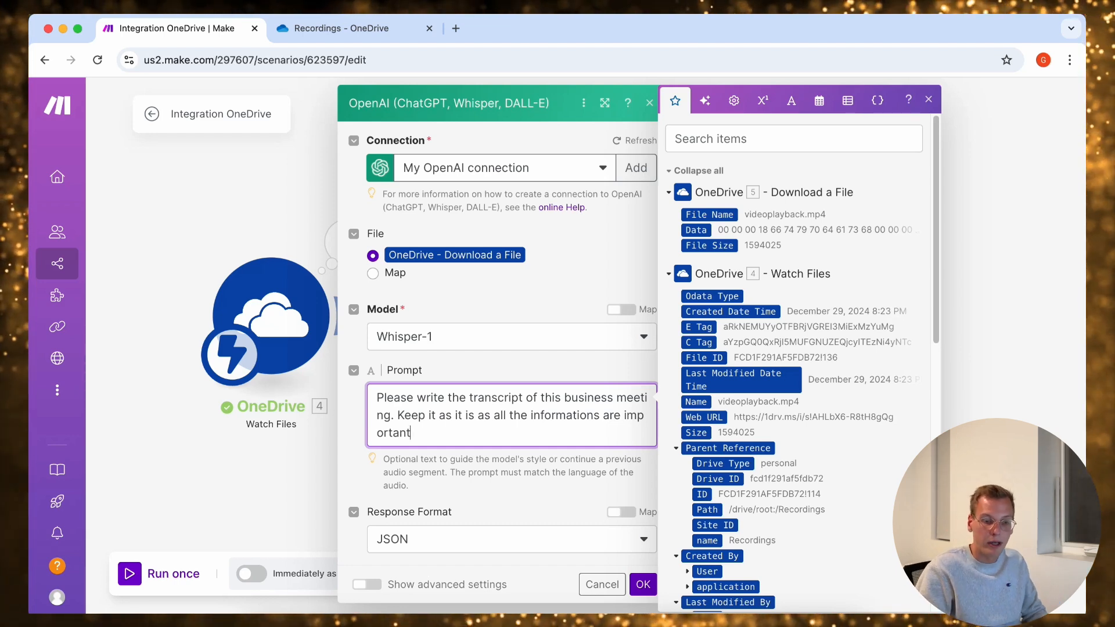
Set the transcription's response format to Text and save the Whisper module's settings
click(511, 539)
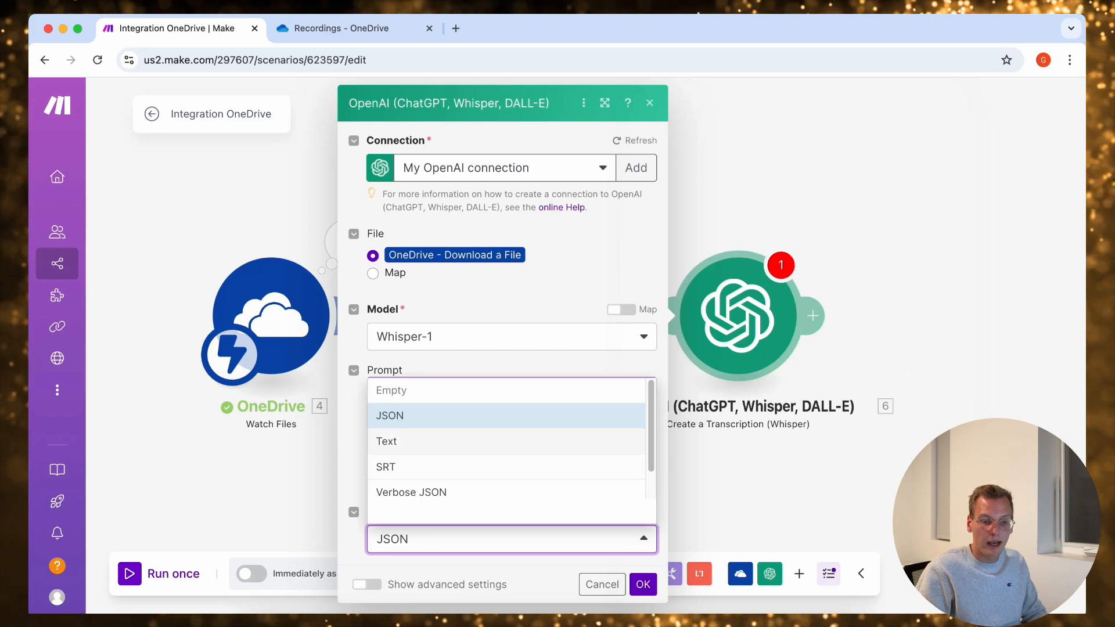
scroll(505, 442, down, 1)
scroll(505, 441, up, 1)
click(505, 441)
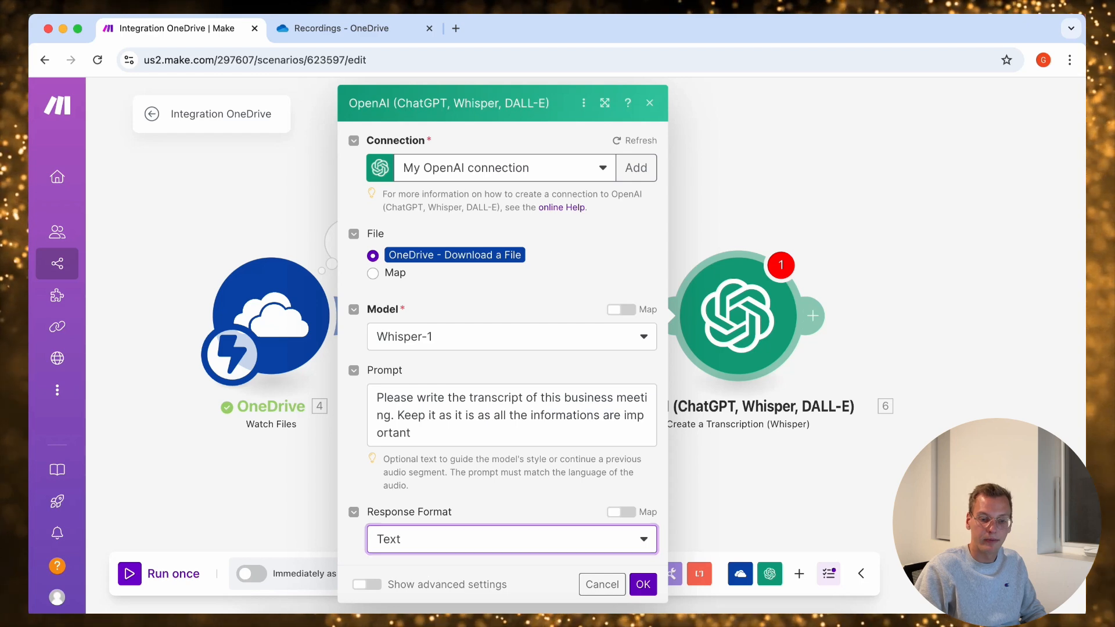
click(643, 584)
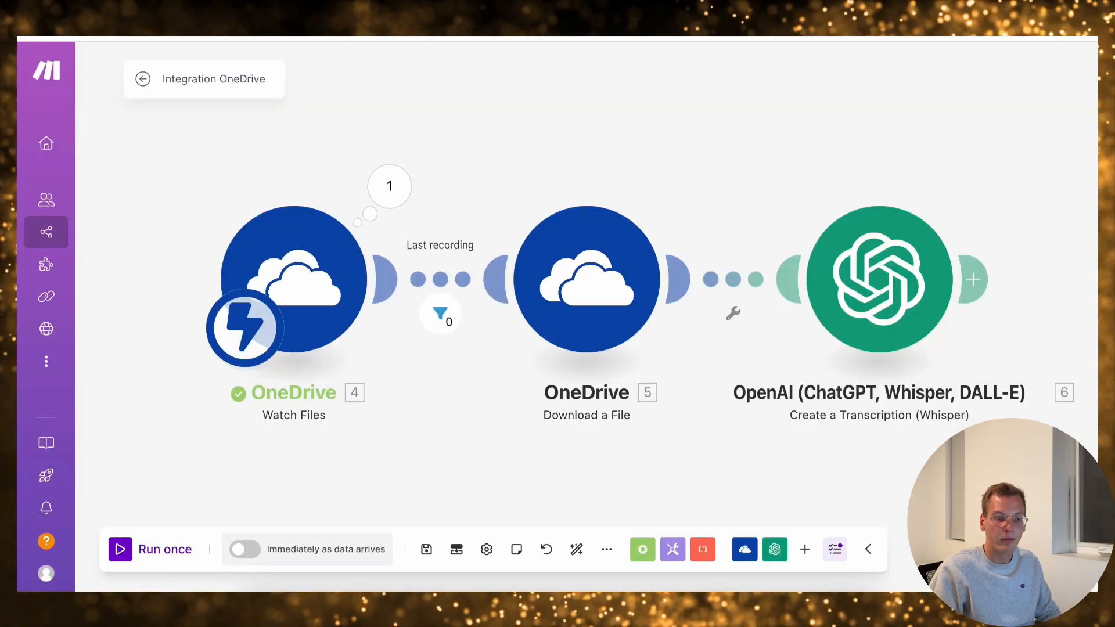
Run the scenario once and examine the transcript text in the Whisper module's output bundle
click(152, 574)
click(326, 569)
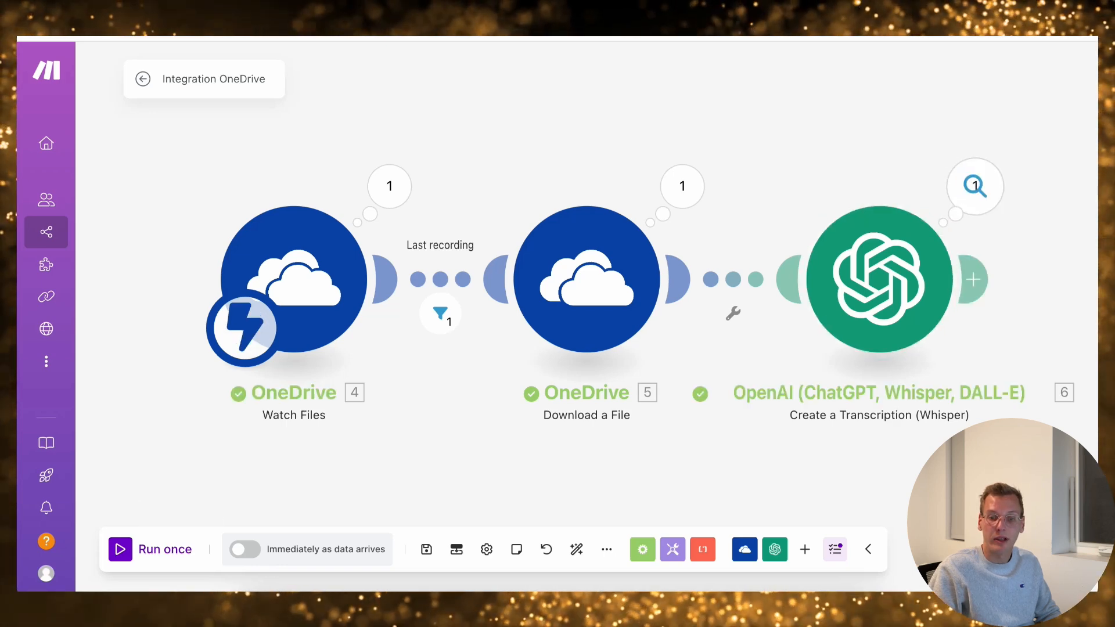
click(974, 186)
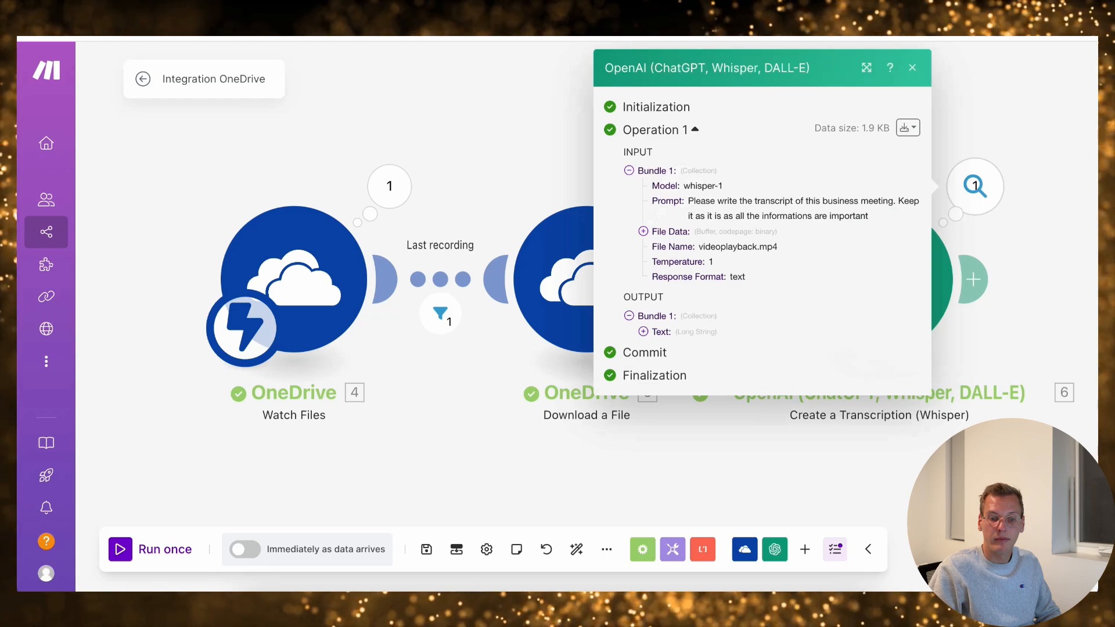
click(642, 331)
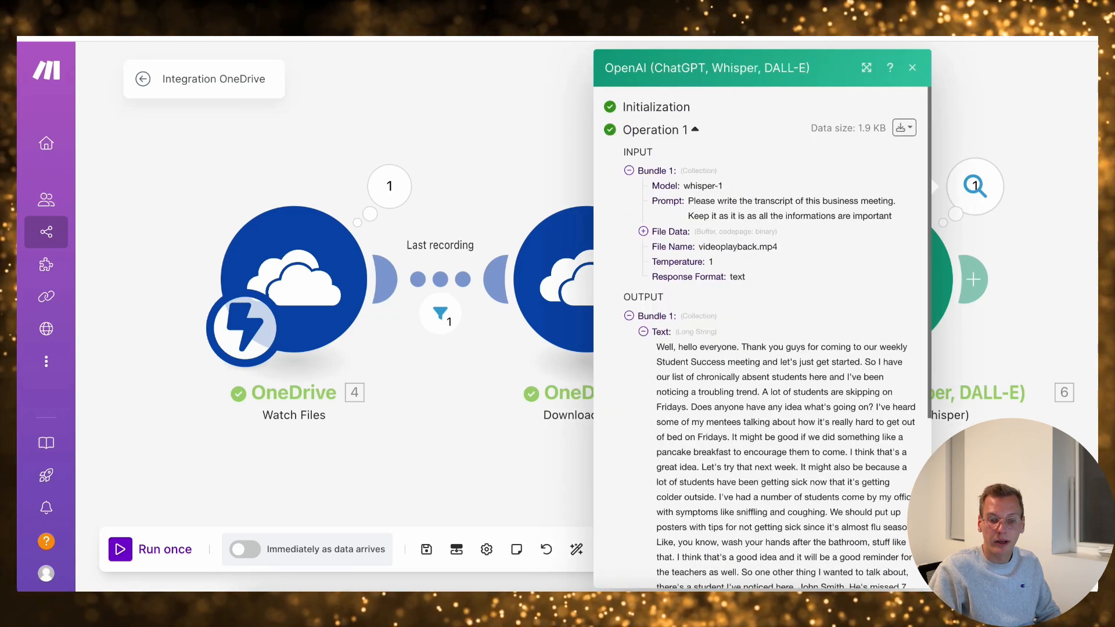
drag(657, 346, 783, 377)
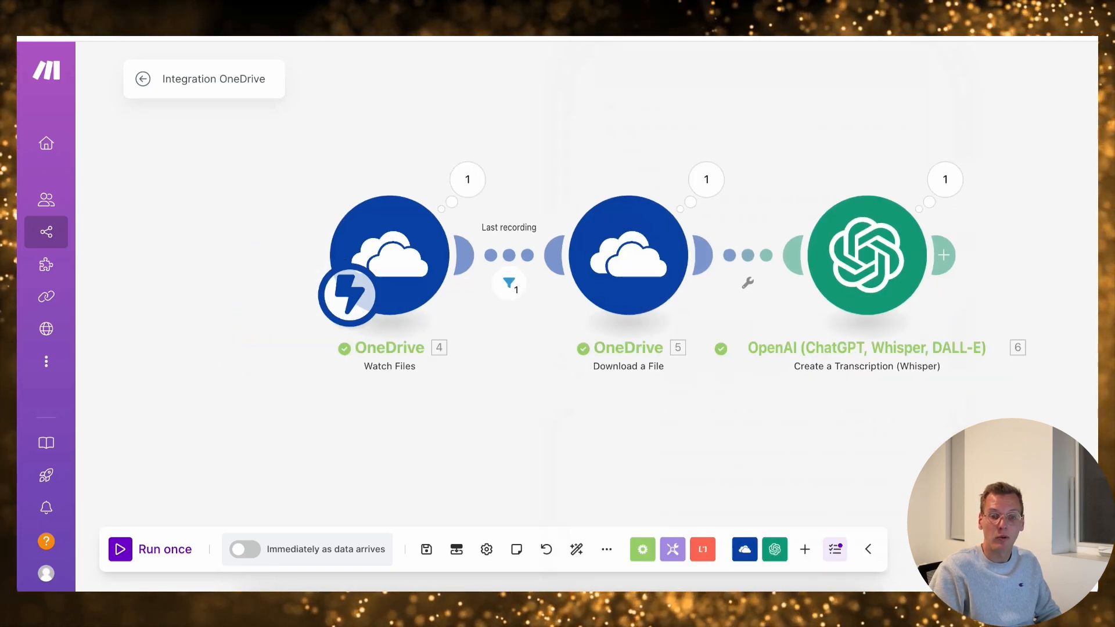
Add an OpenAI Create a Completion (Prompt) (GPT and o1 Models) module after the transcription module
click(944, 255)
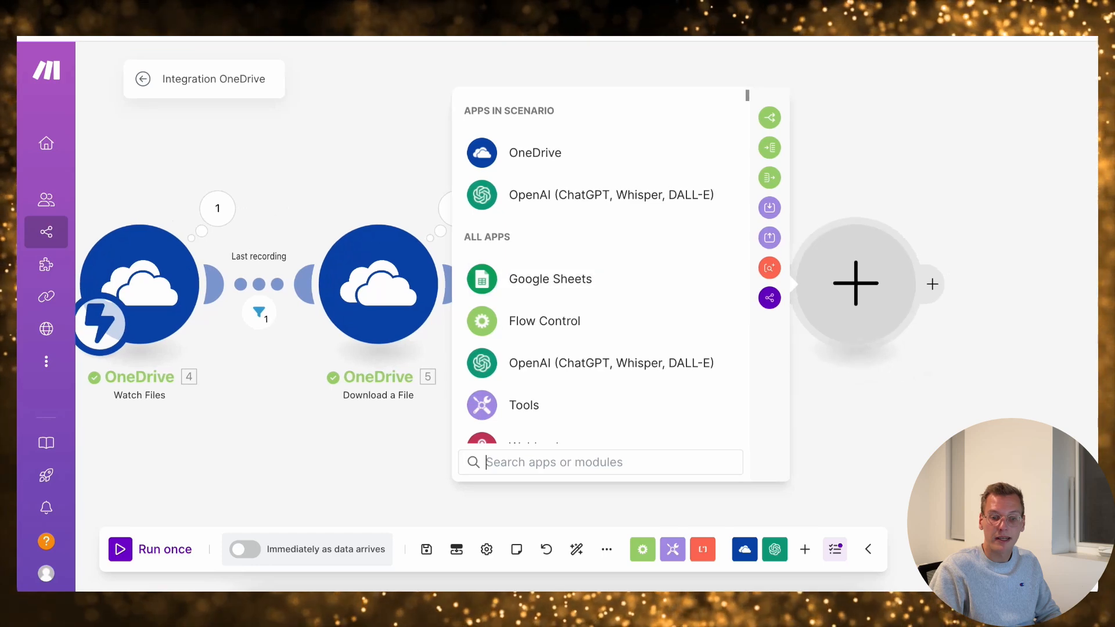
click(482, 195)
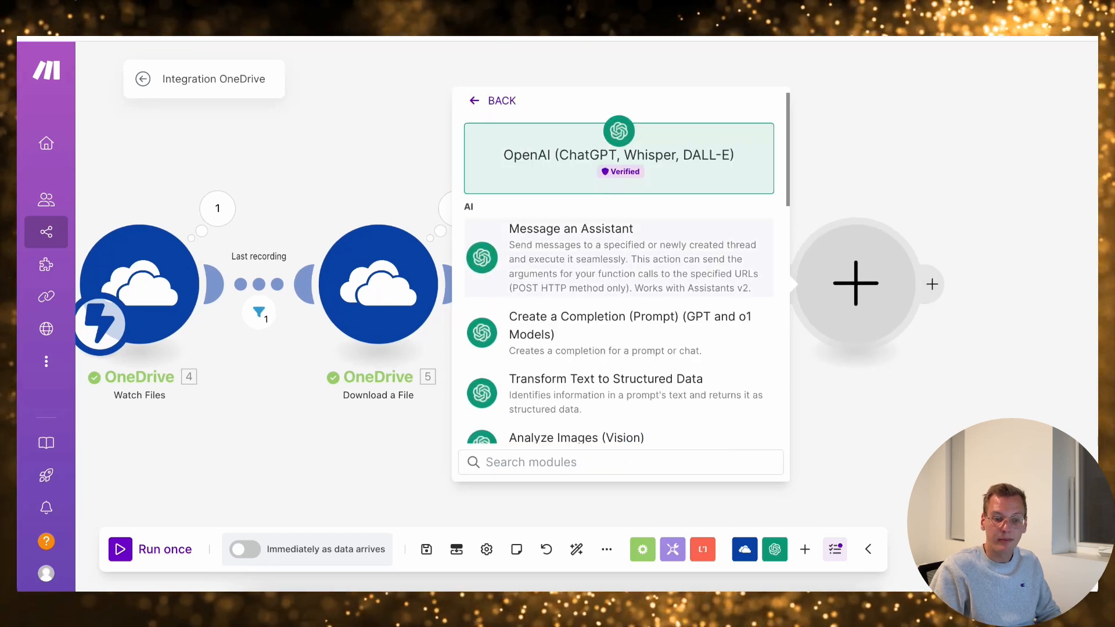
scroll(619, 244, down, 2)
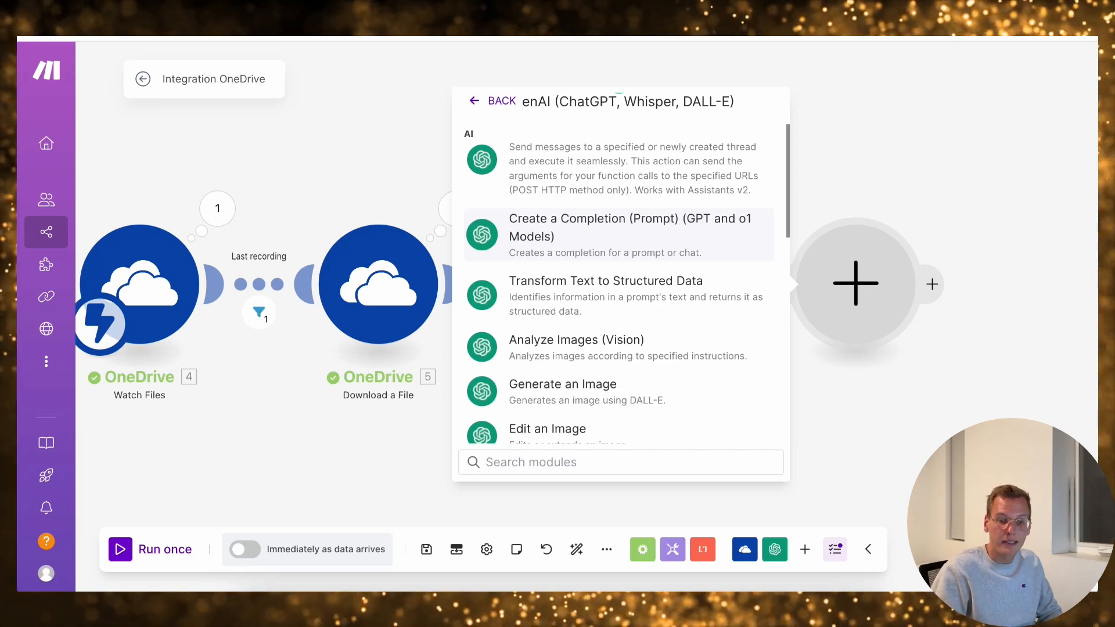
scroll(620, 273, up, 2)
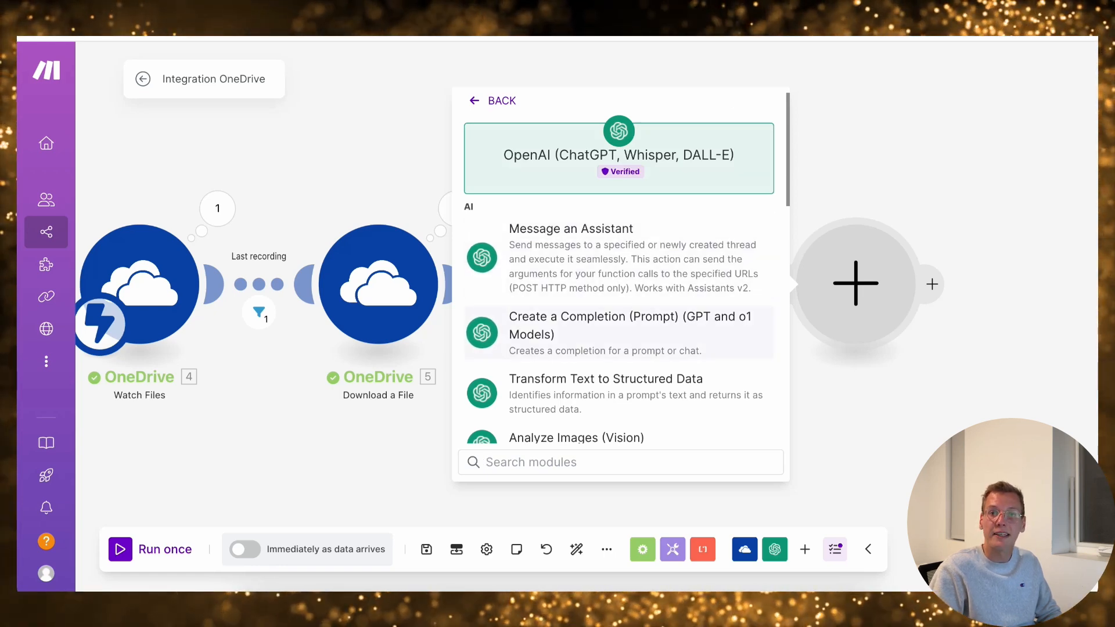
click(618, 332)
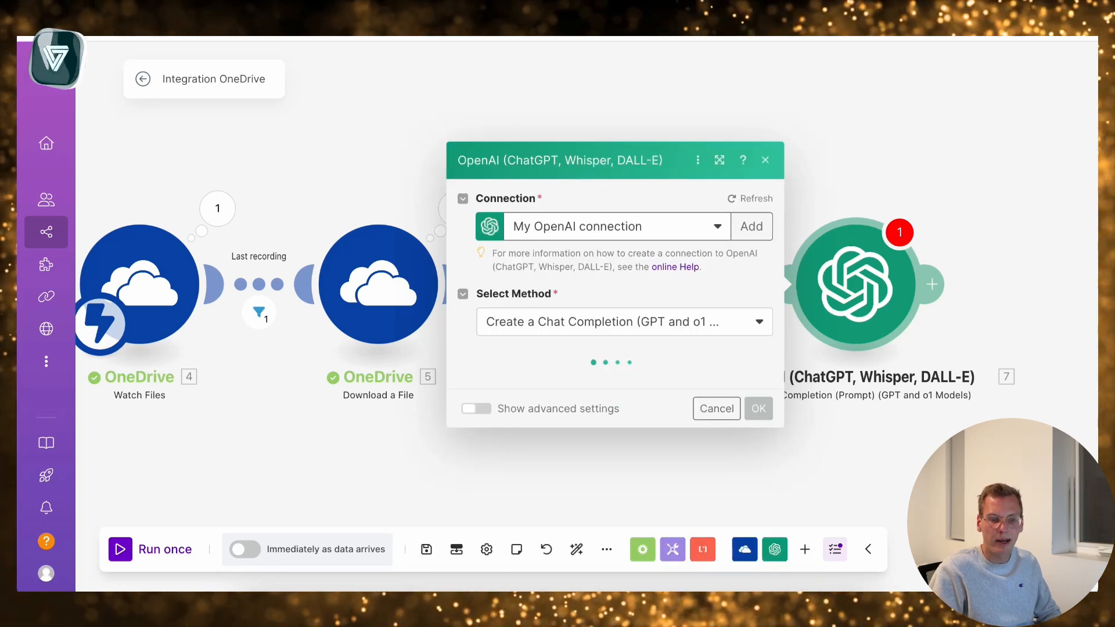
Choose the gpt-4o (system) model for the chat completion and add a first message entry
click(617, 291)
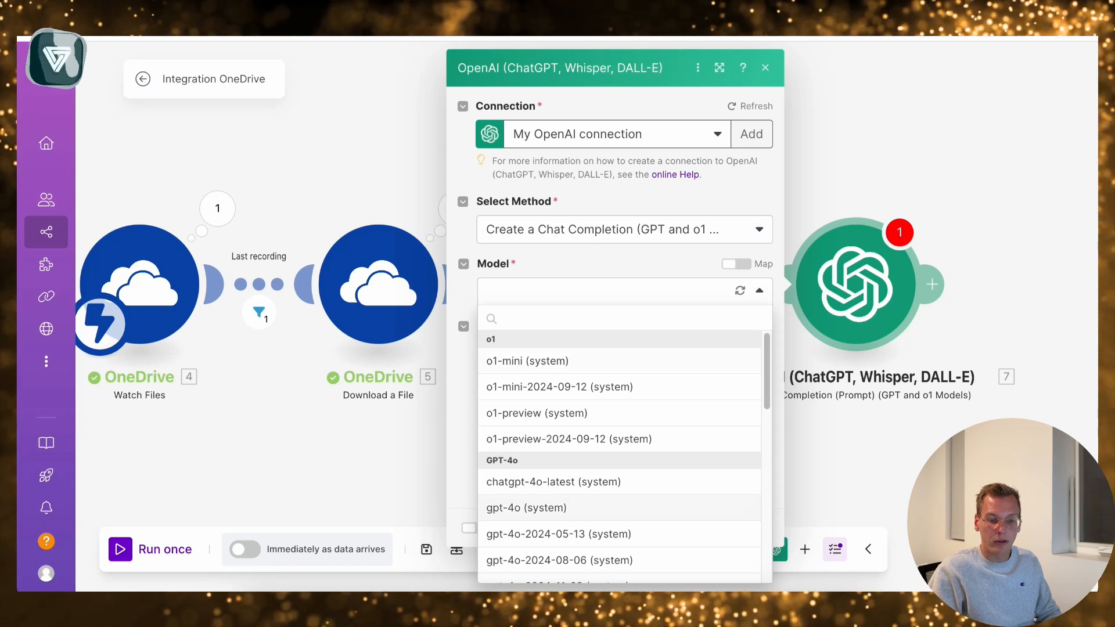
click(526, 508)
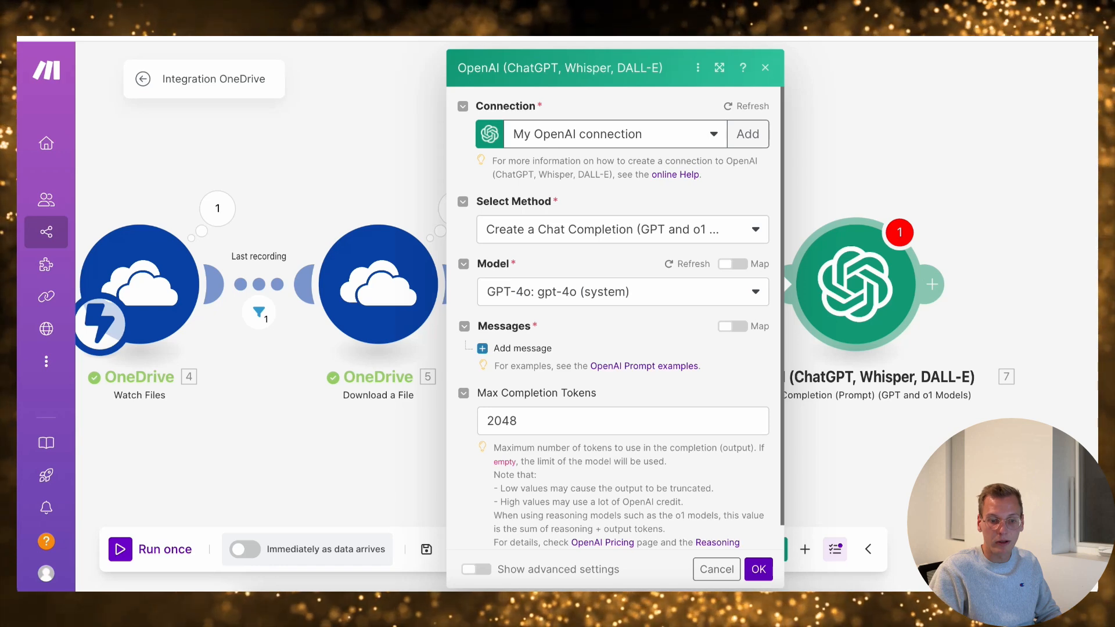
click(519, 348)
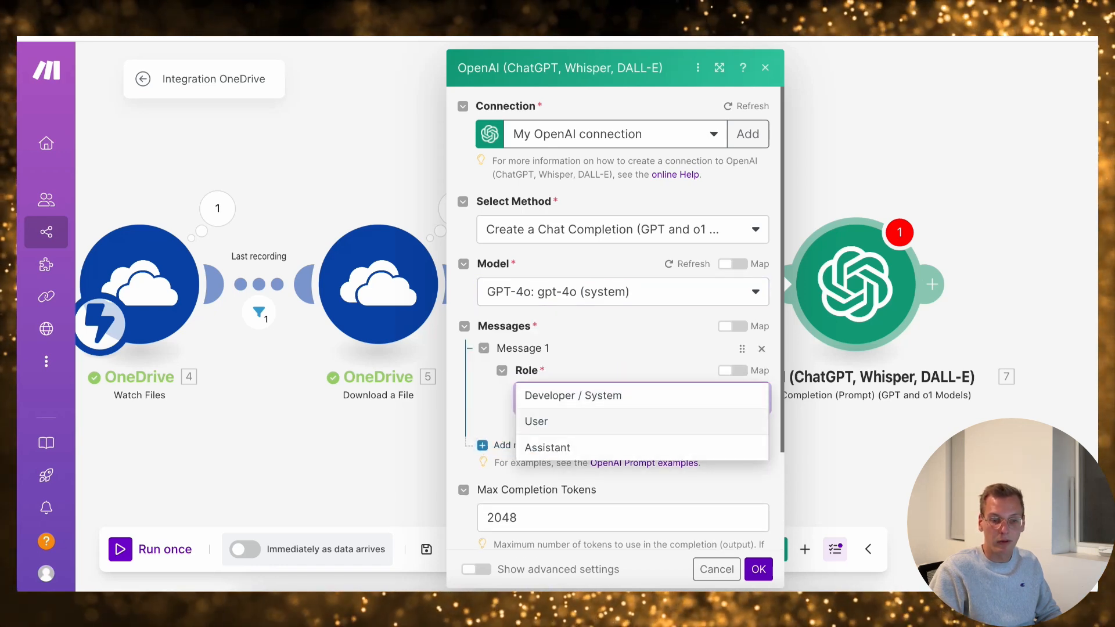
Set Message 1's role to User and paste the company-secretary meeting report prompt as its text content
click(586, 422)
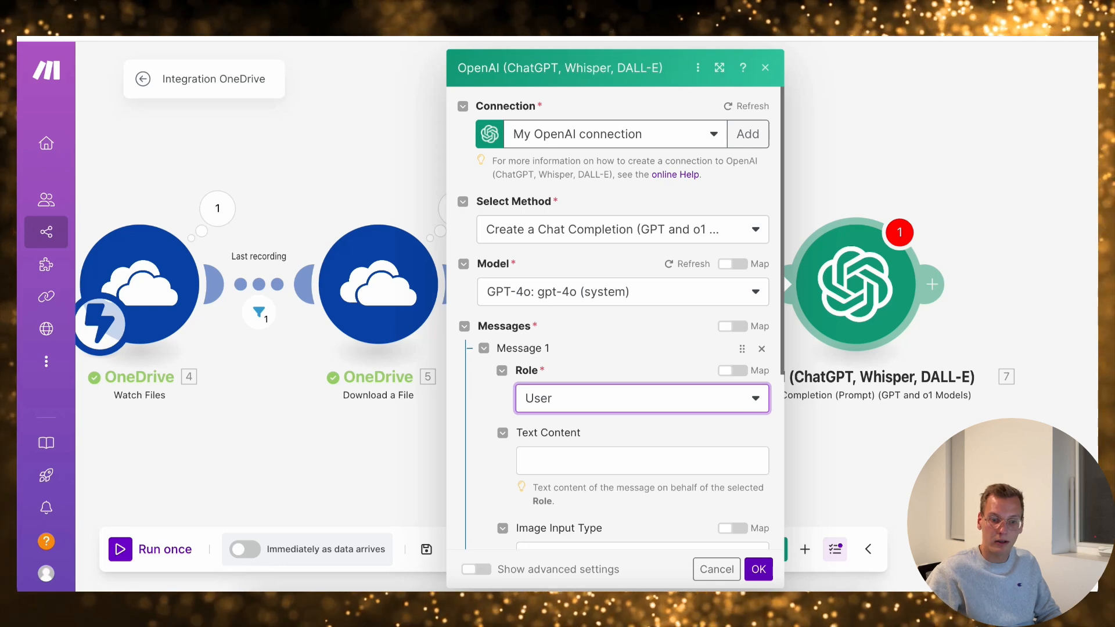
scroll(615, 429, down, 1)
click(615, 436)
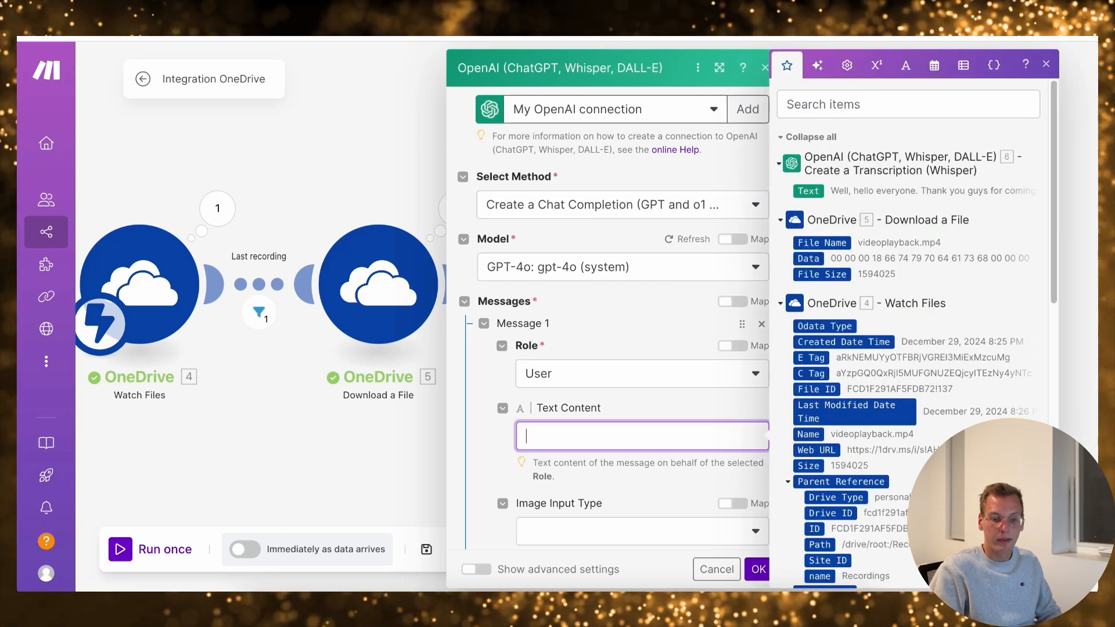
key(ctrl+v)
scroll(639, 383, up, 10)
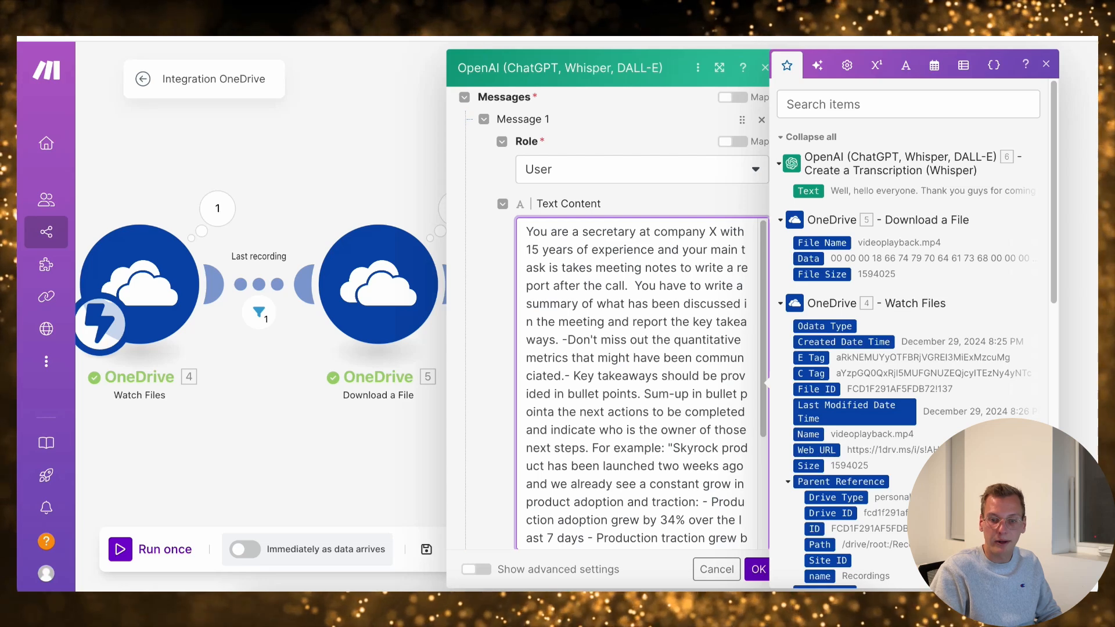
key(Escape)
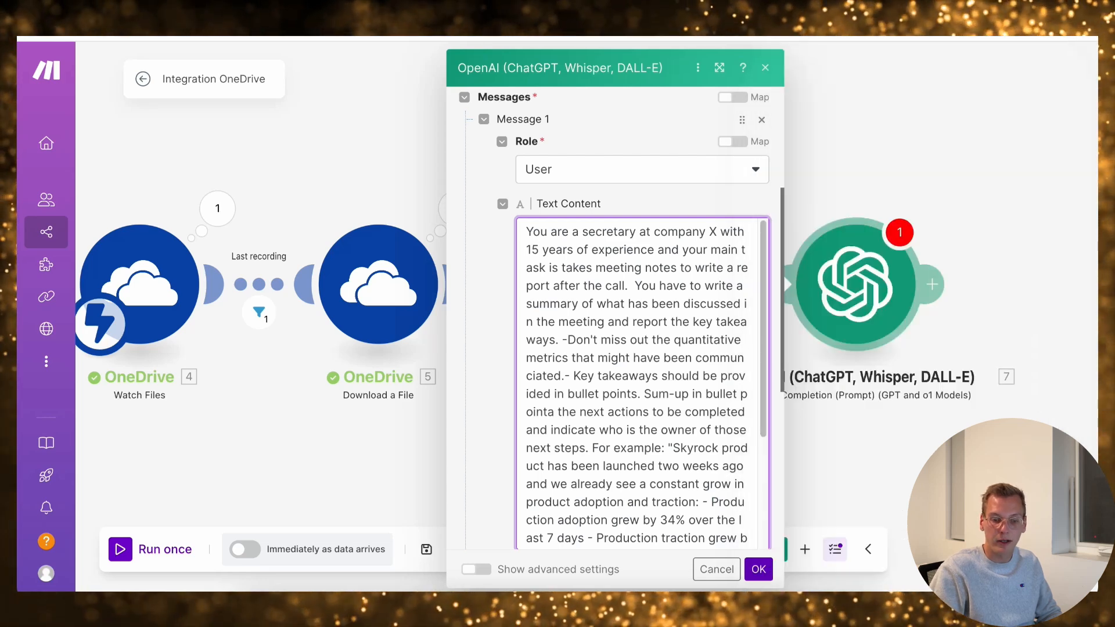
key(Escape)
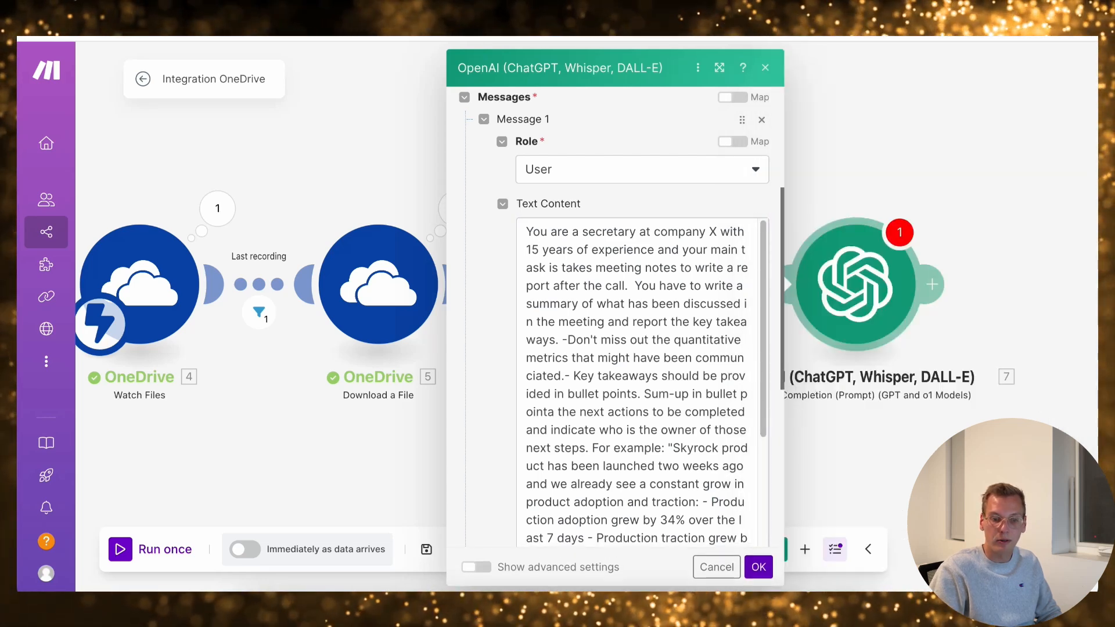
click(682, 394)
key(Escape)
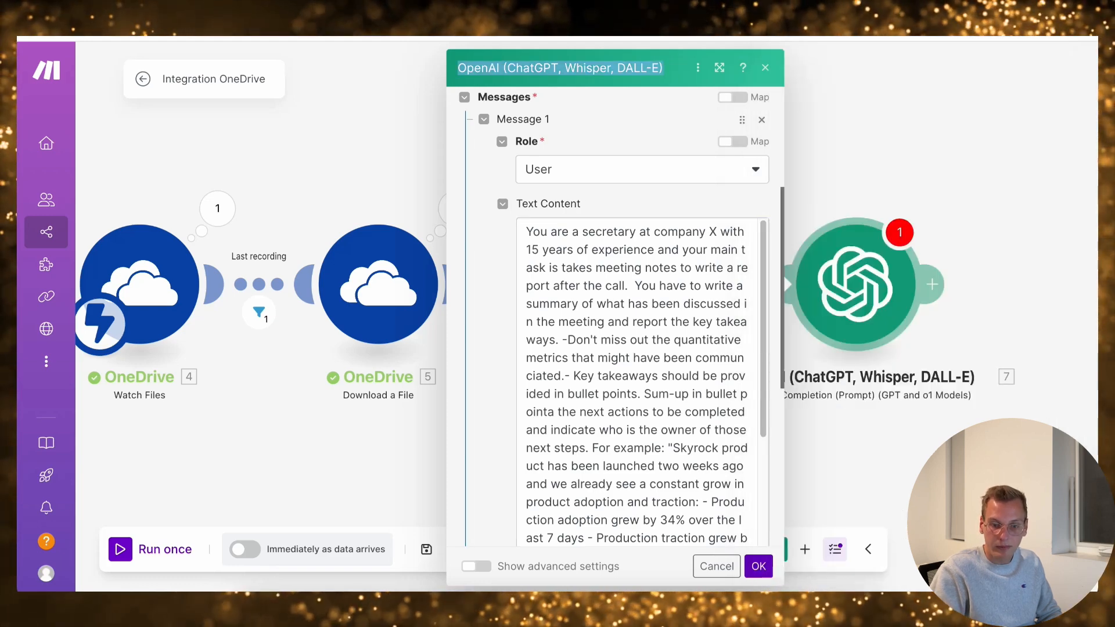
Enlarge the module's settings dialog and correct "takes" to "taking" in the prompt's first sentence
click(720, 68)
click(514, 284)
scroll(514, 284, up, 4)
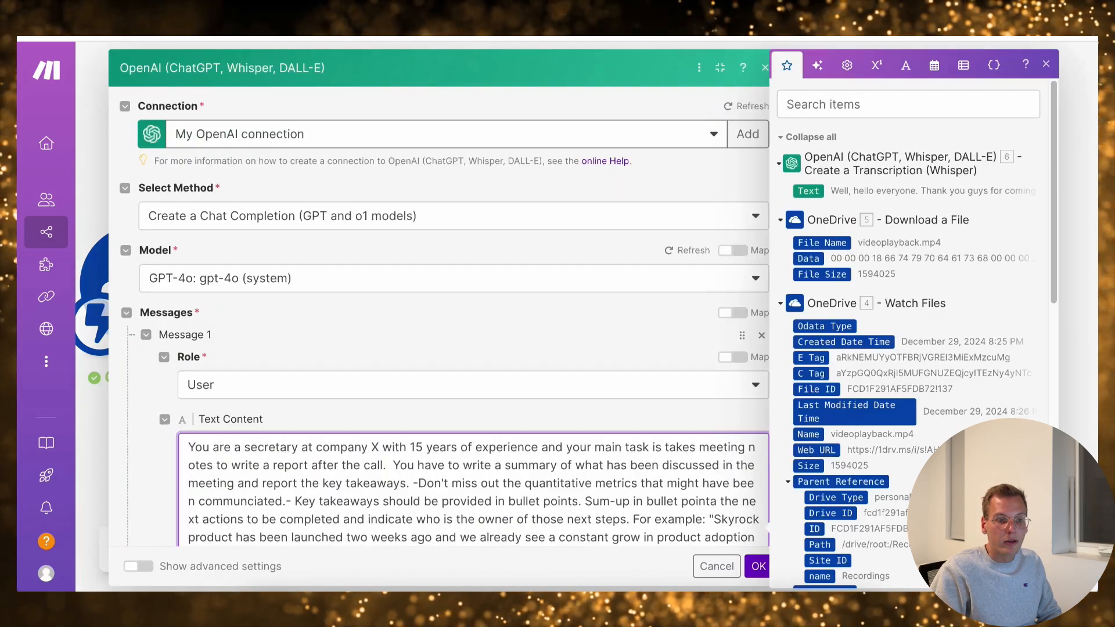
scroll(514, 284, down, 5)
scroll(526, 236, up, 1)
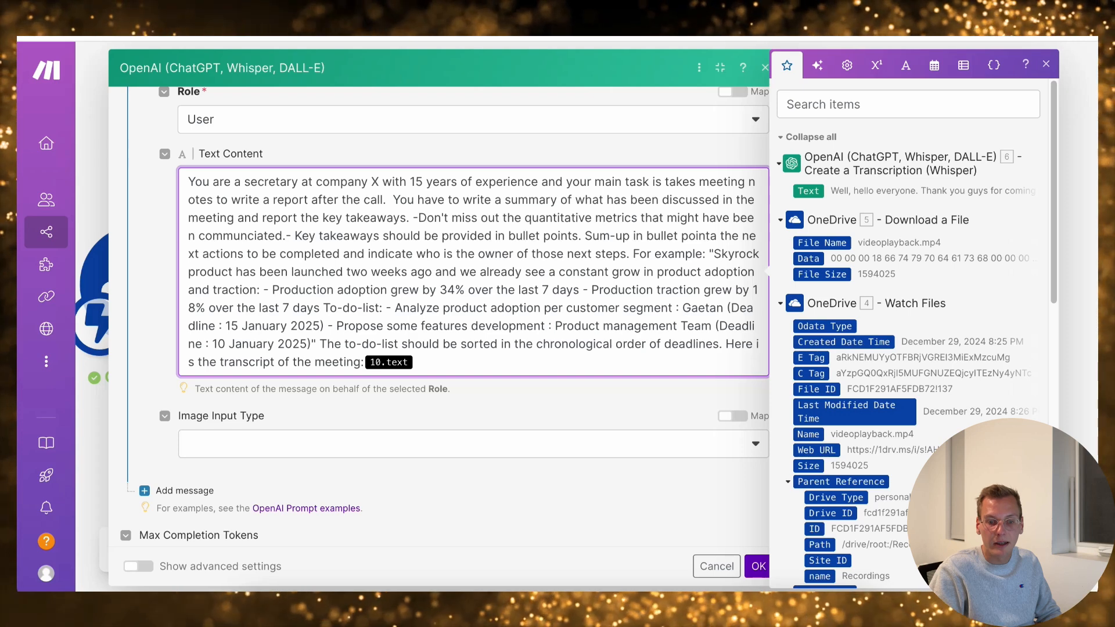
key(BackSpace)
key(BackSpace)
text(ing)
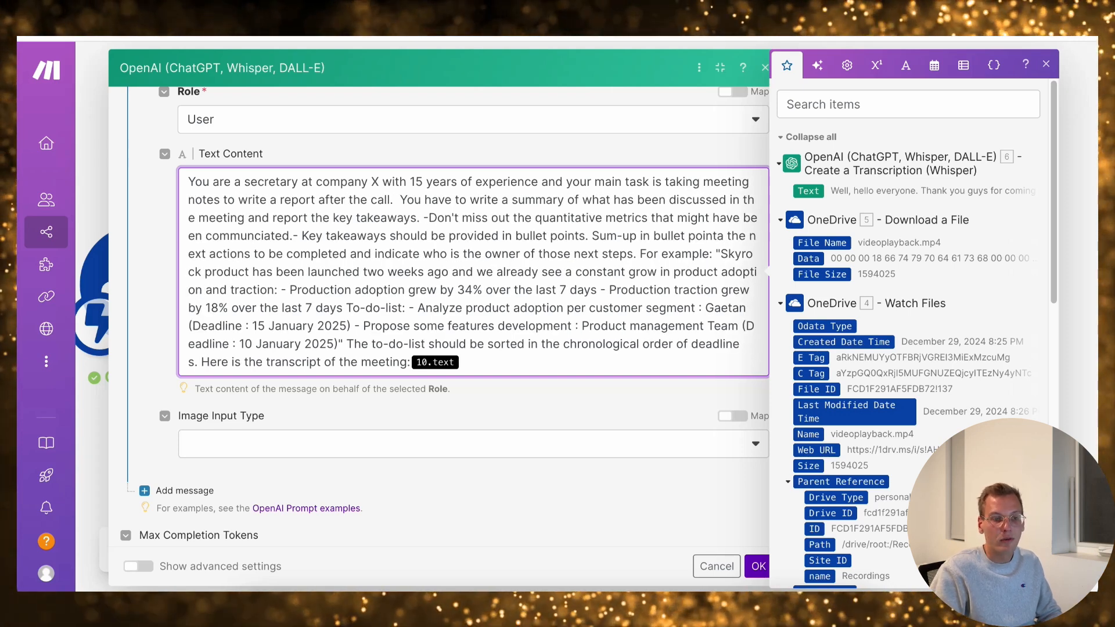
Insert line breaks in the prompt before "You have to write a summary", "-Don't miss out" and "- Key takeaways"
click(400, 199)
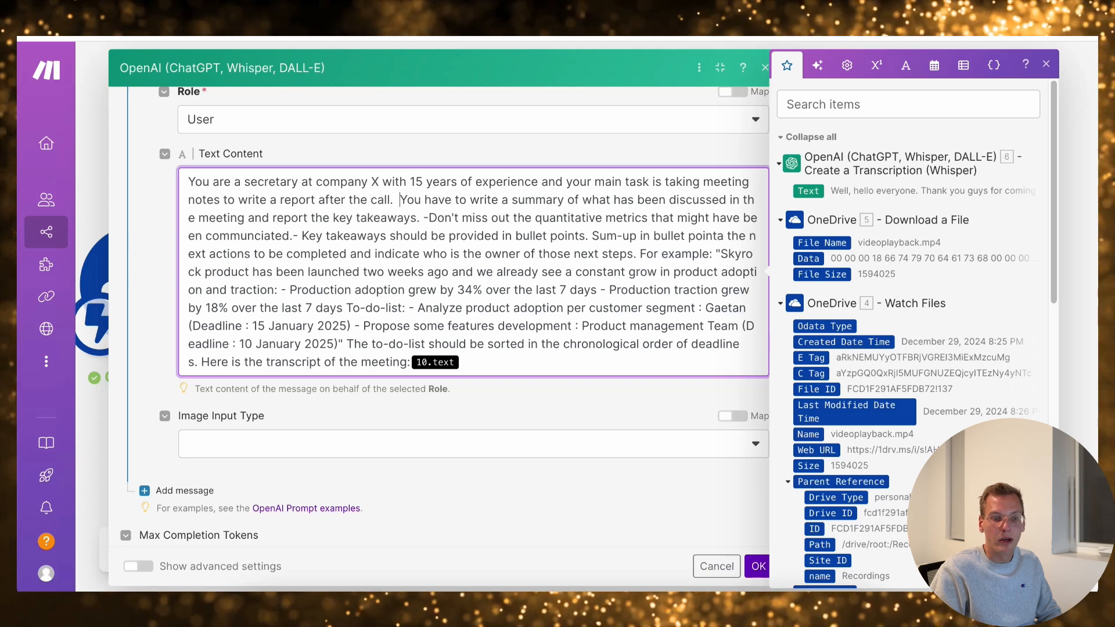
key(Return)
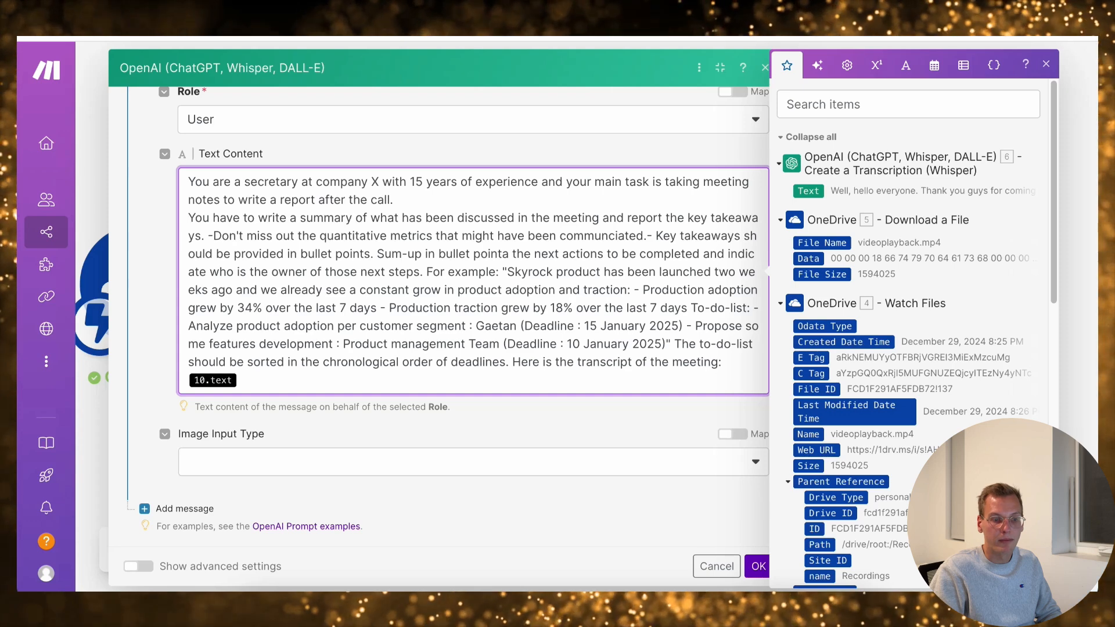
click(208, 236)
key(Return)
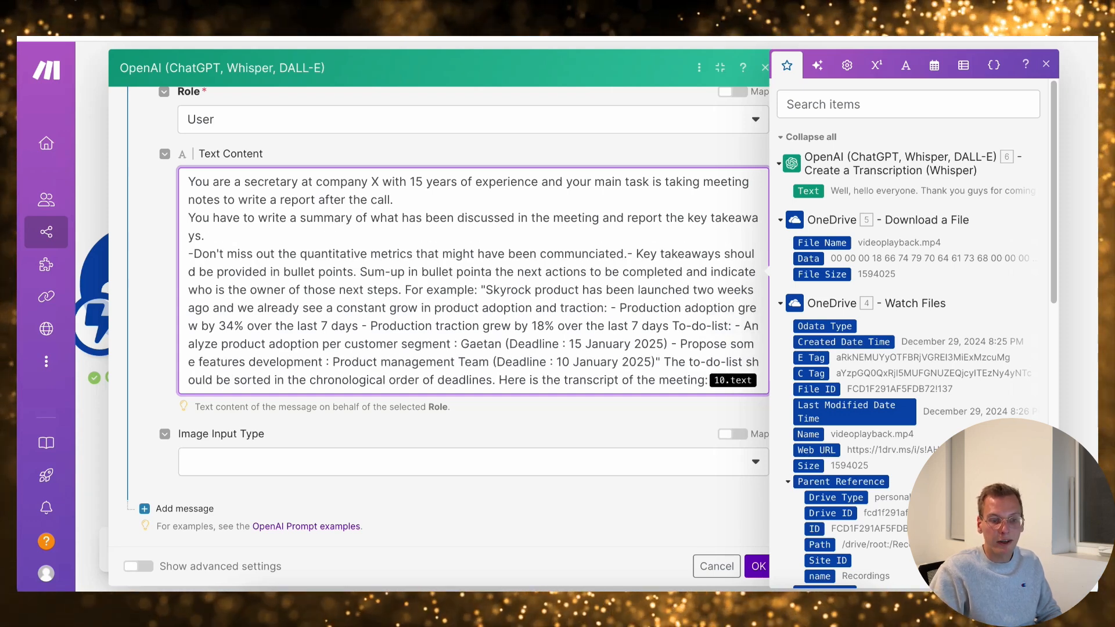
click(627, 254)
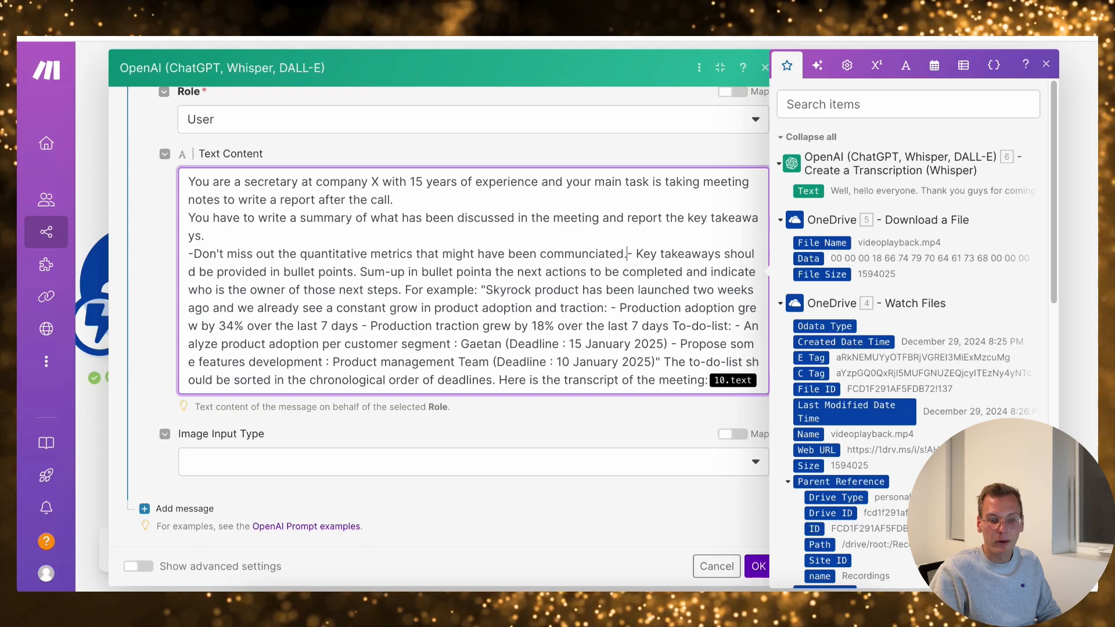
key(Return)
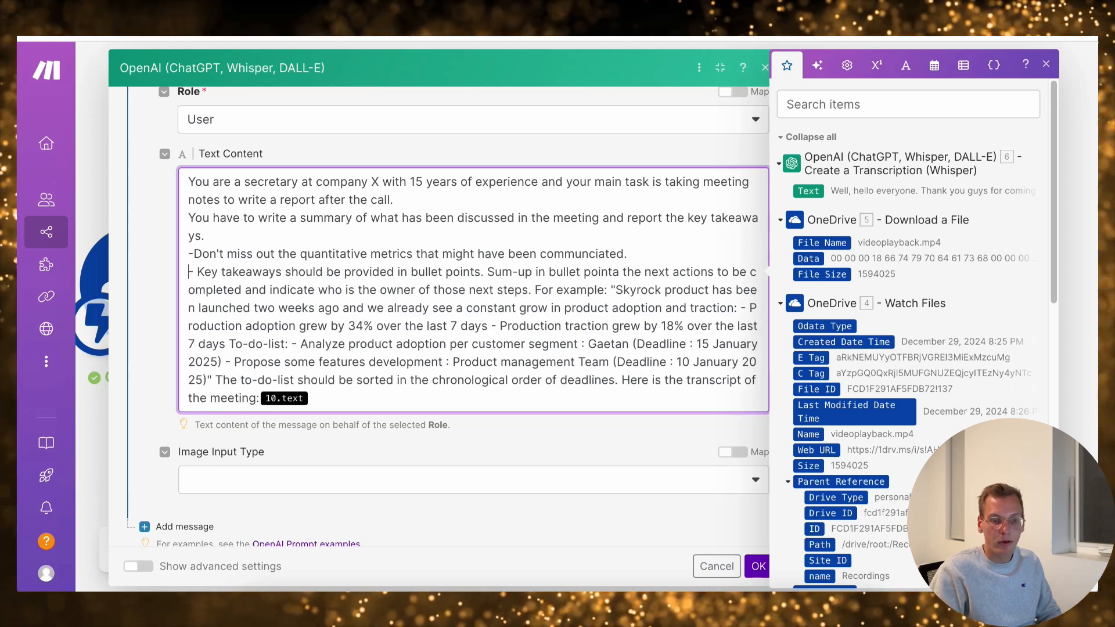
Put the "Sum-up in bullet" sentence on its own line and correct "pointa" to "points"
key(Return)
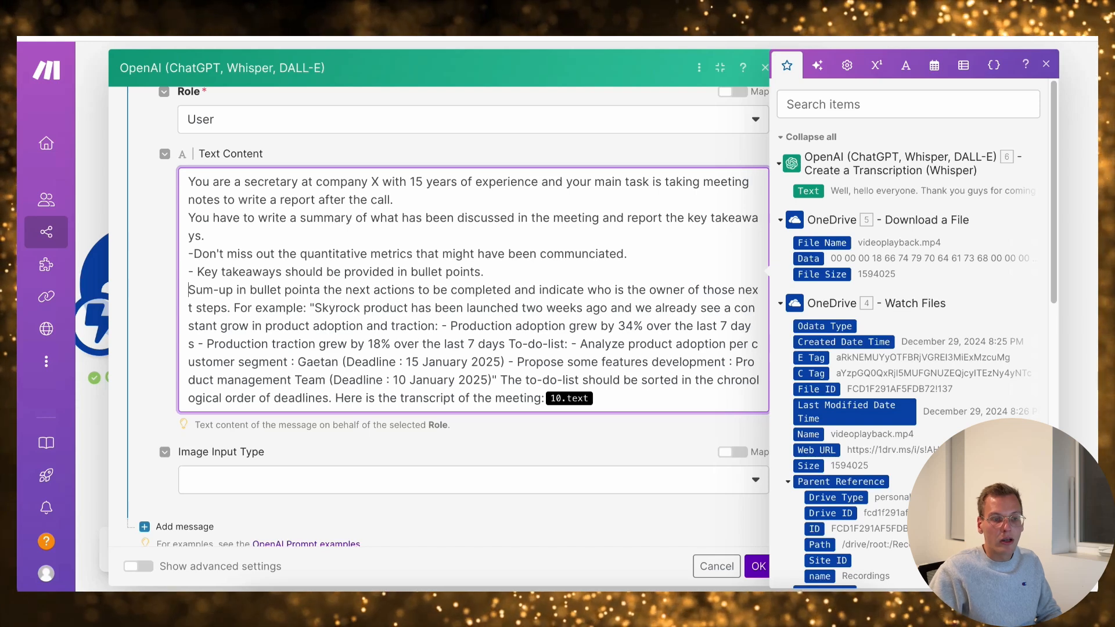
text(-)
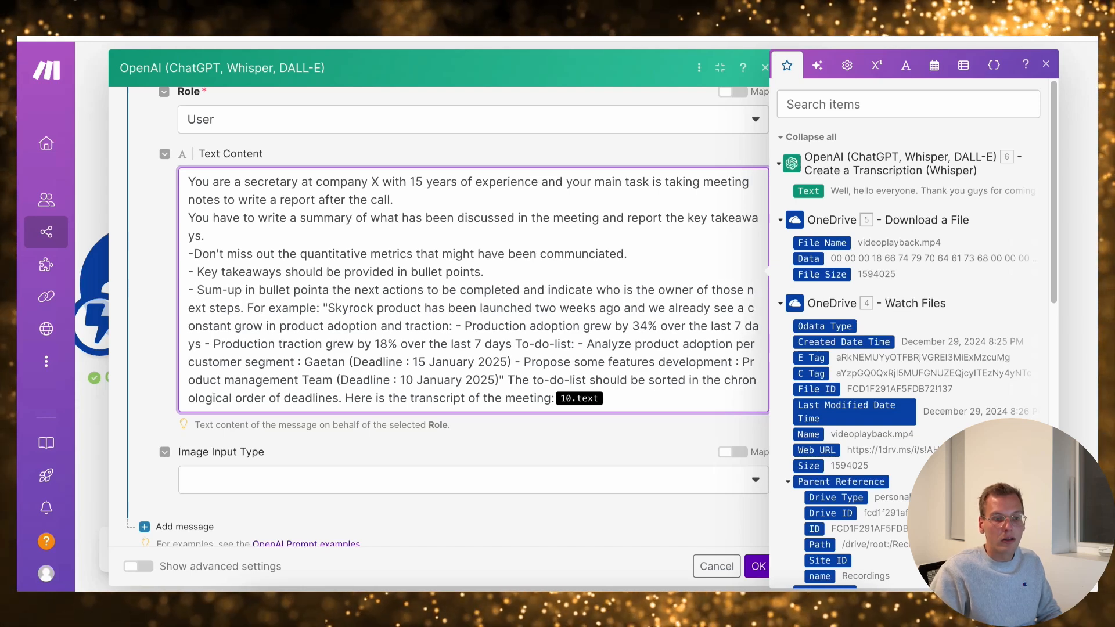
key(BackSpace)
key(BackSpace)
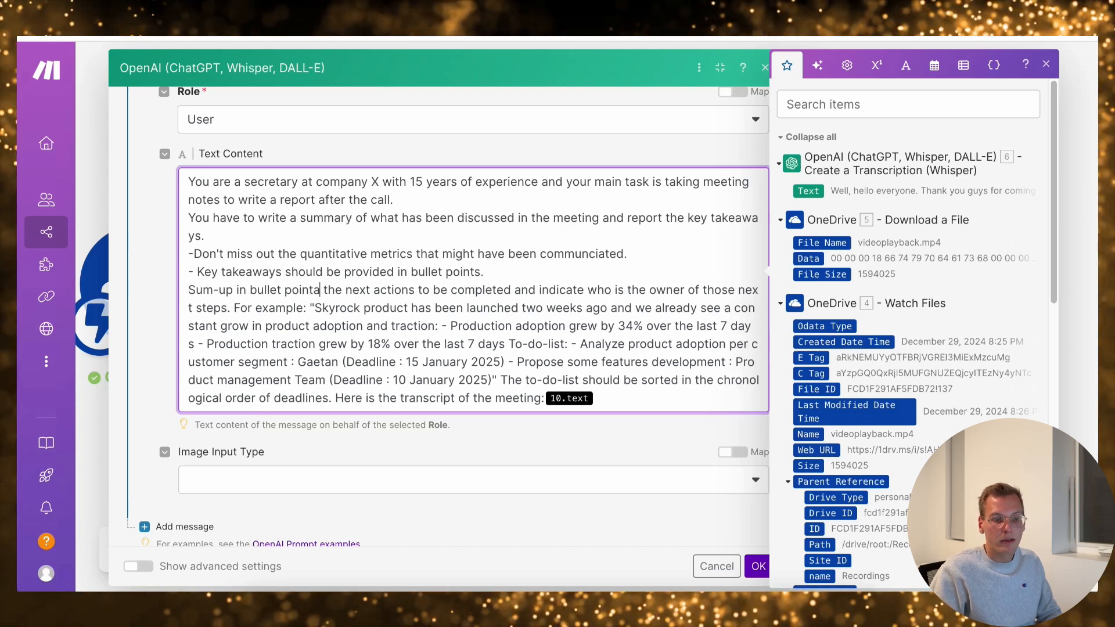
key(BackSpace)
key(BackSpace)
text(s)
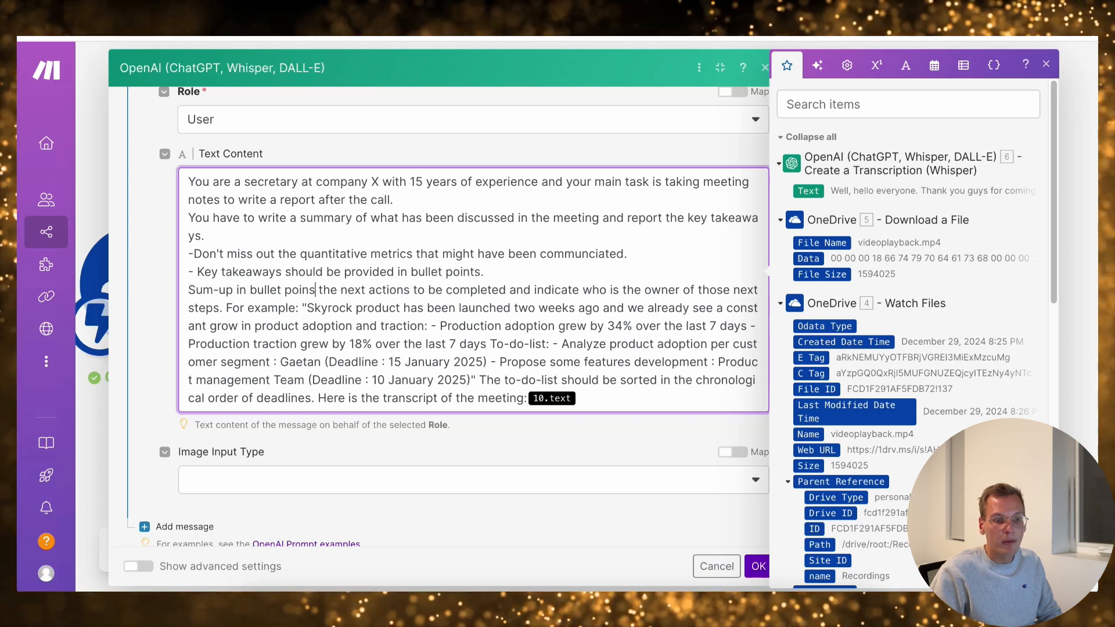
key(BackSpace)
text(ts)
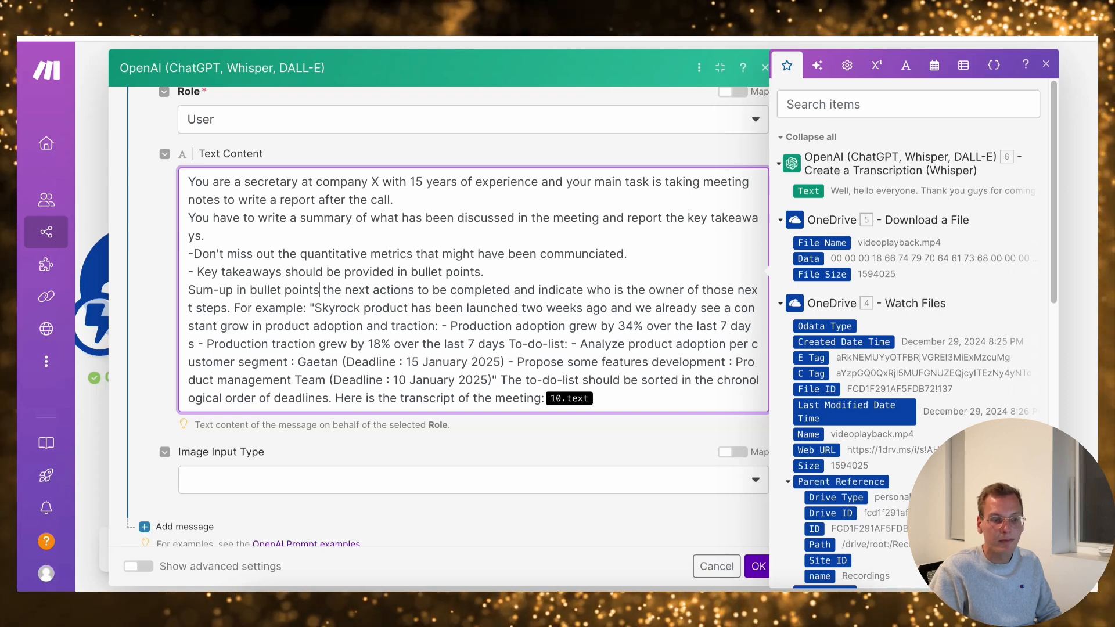
Separate the "For example:" passage from the instructions above it with a blank line
key(Return)
key(Return)
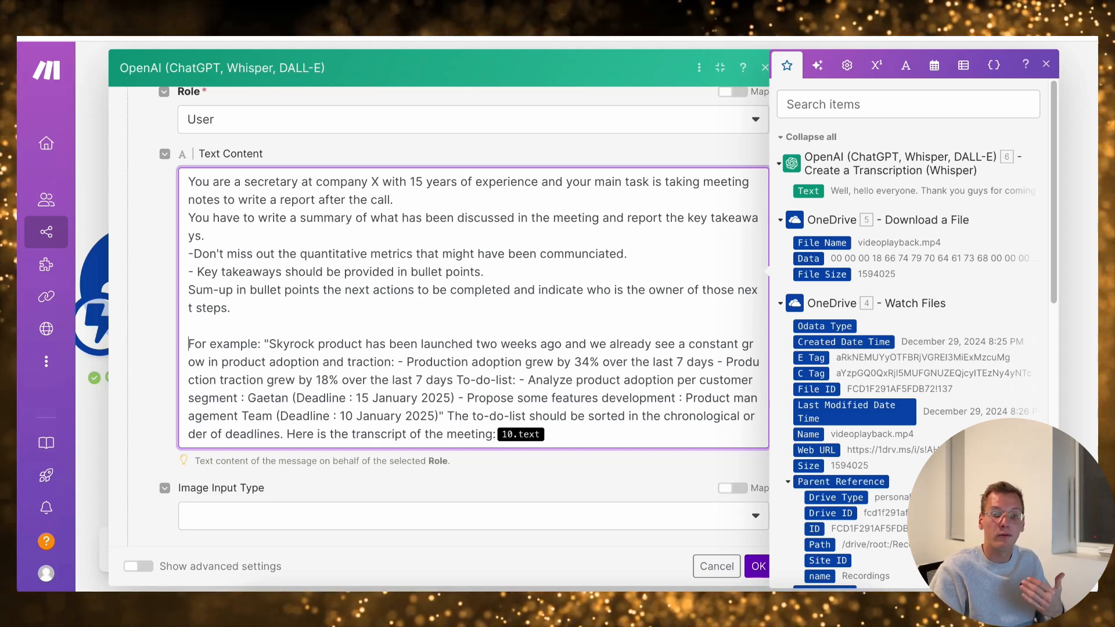
key(Escape)
click(523, 344)
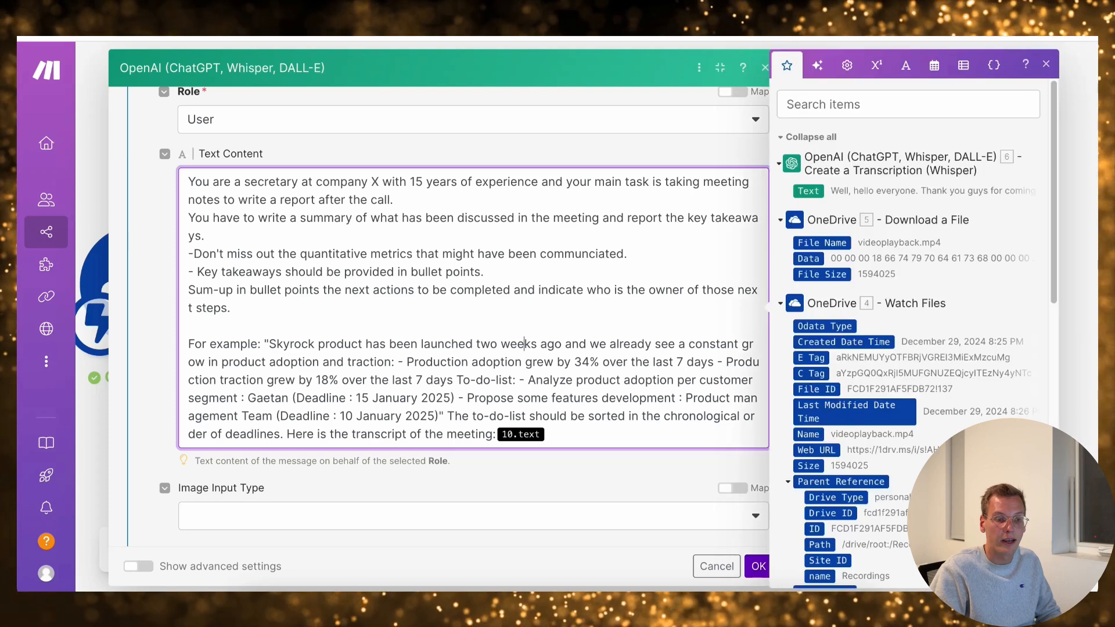
click(294, 343)
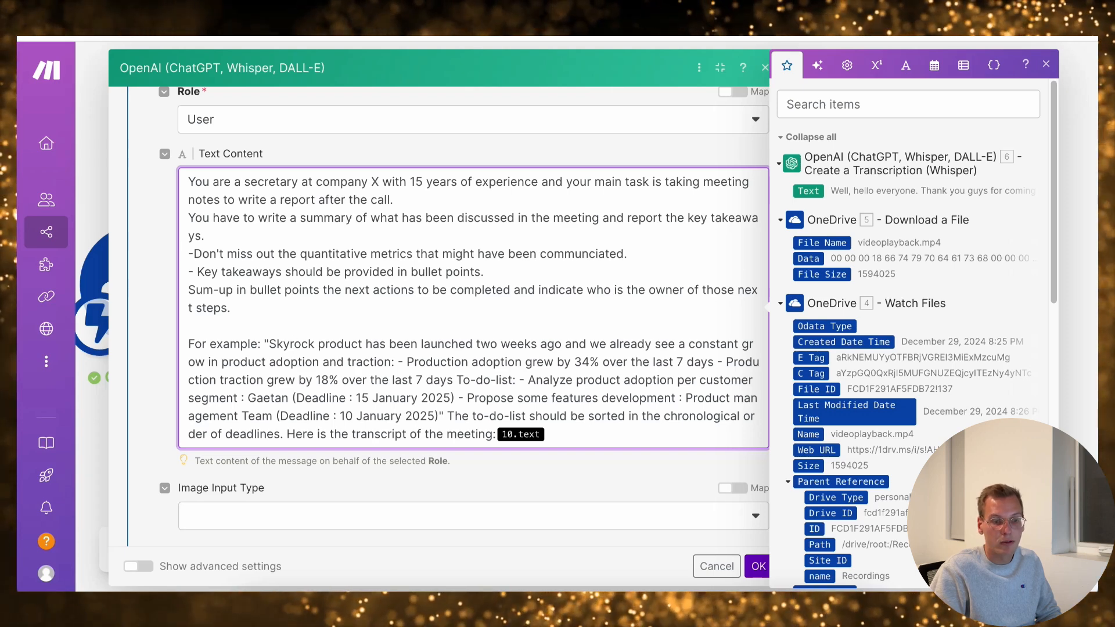
Put the example's "- Production adoption" and "- Production traction" bullets on separate lines
click(404, 362)
key(Return)
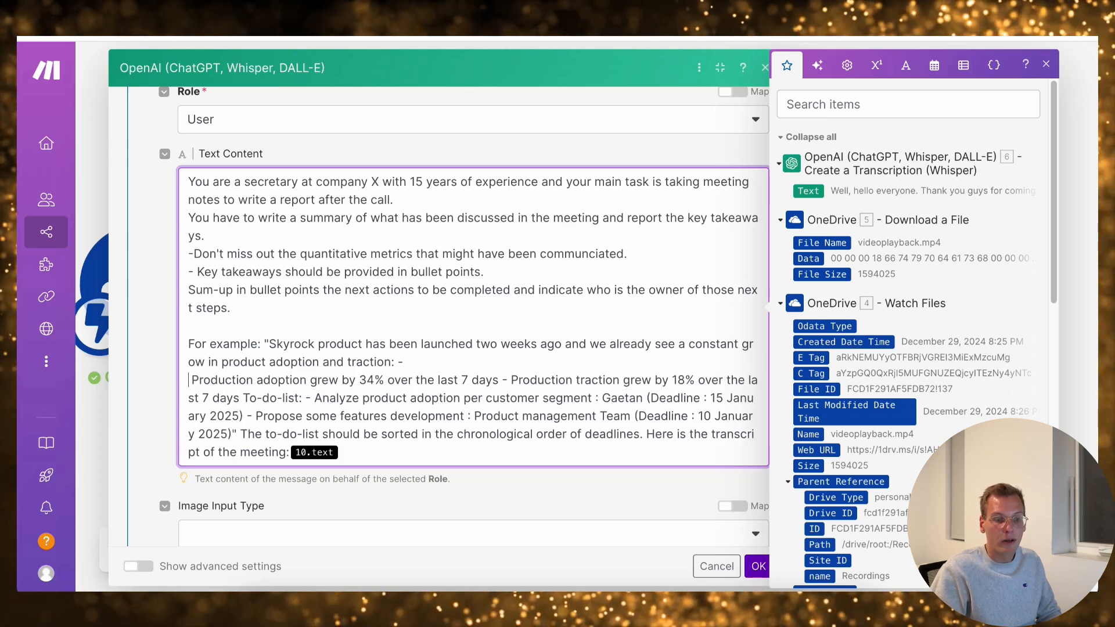
key(BackSpace)
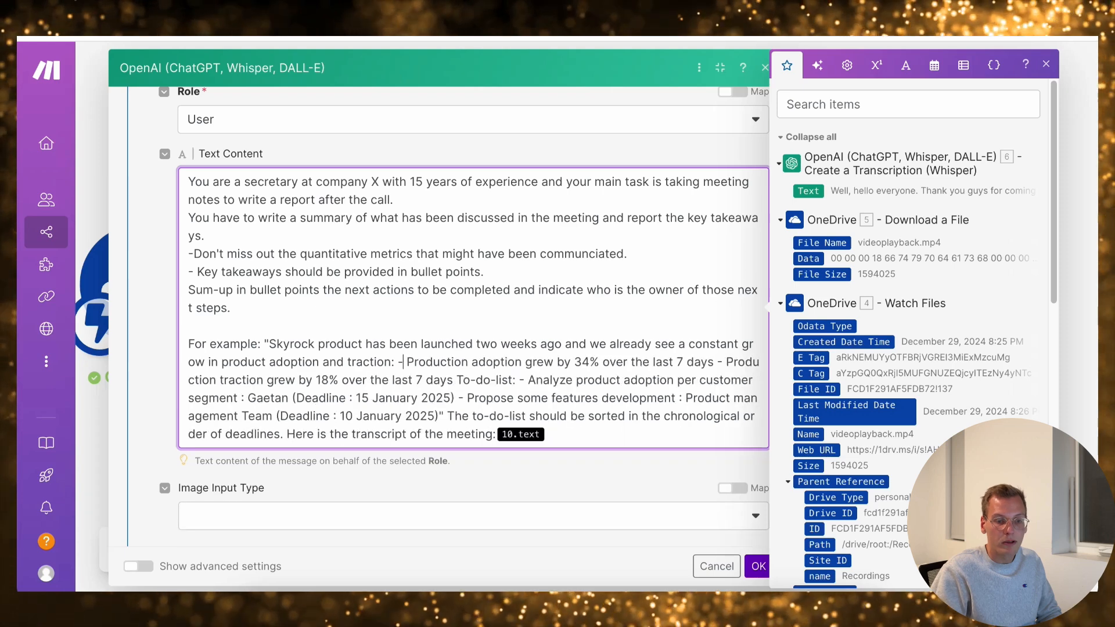
key(Return)
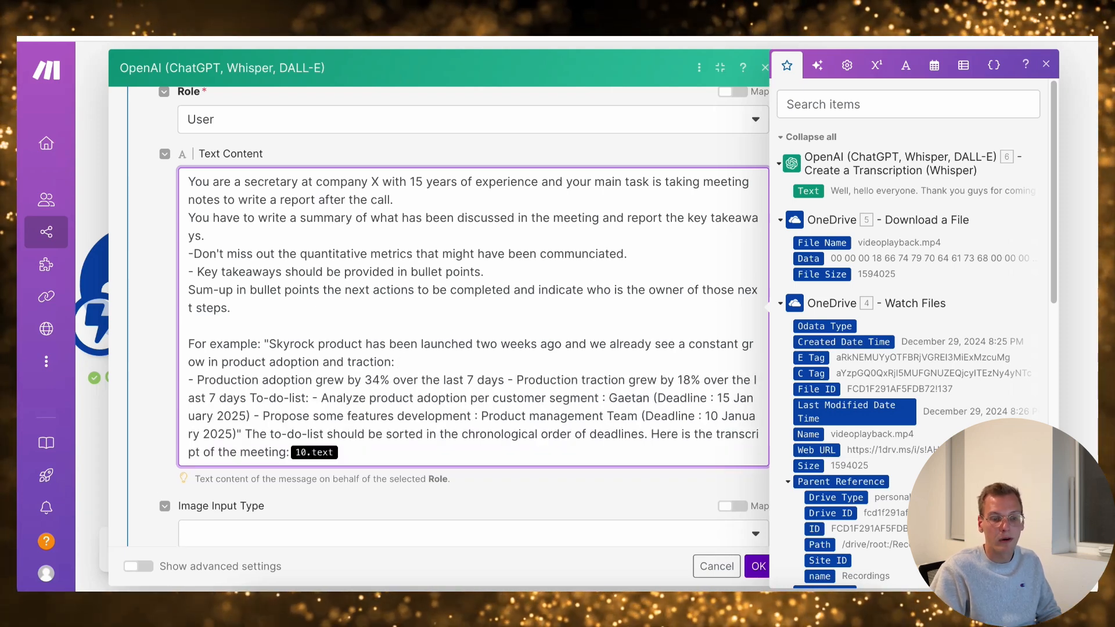
click(512, 380)
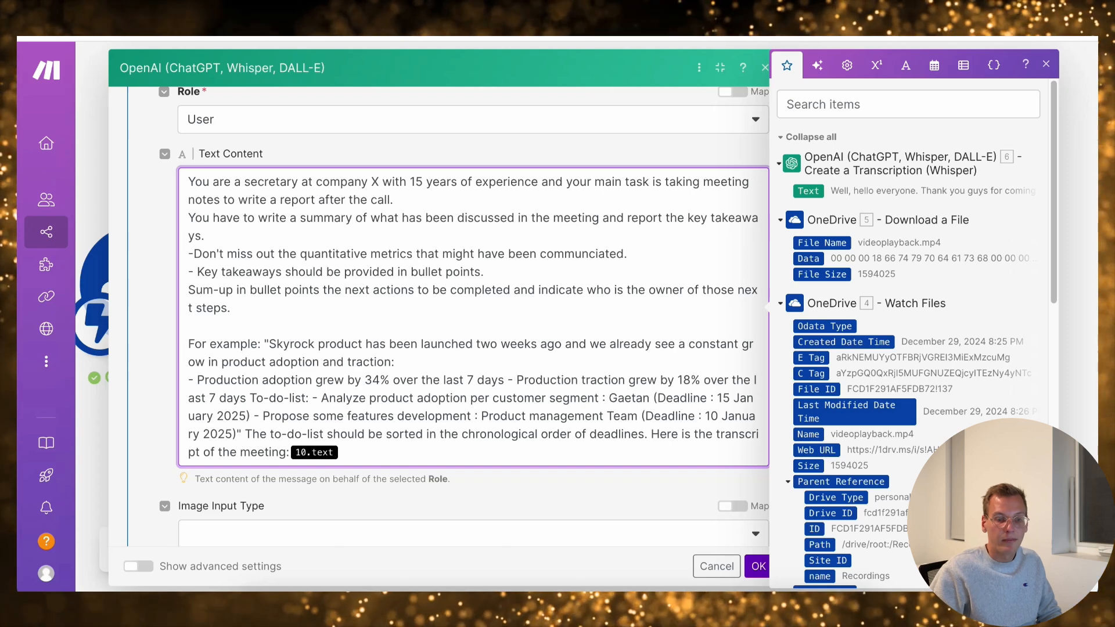
key(Return)
key(BackSpace)
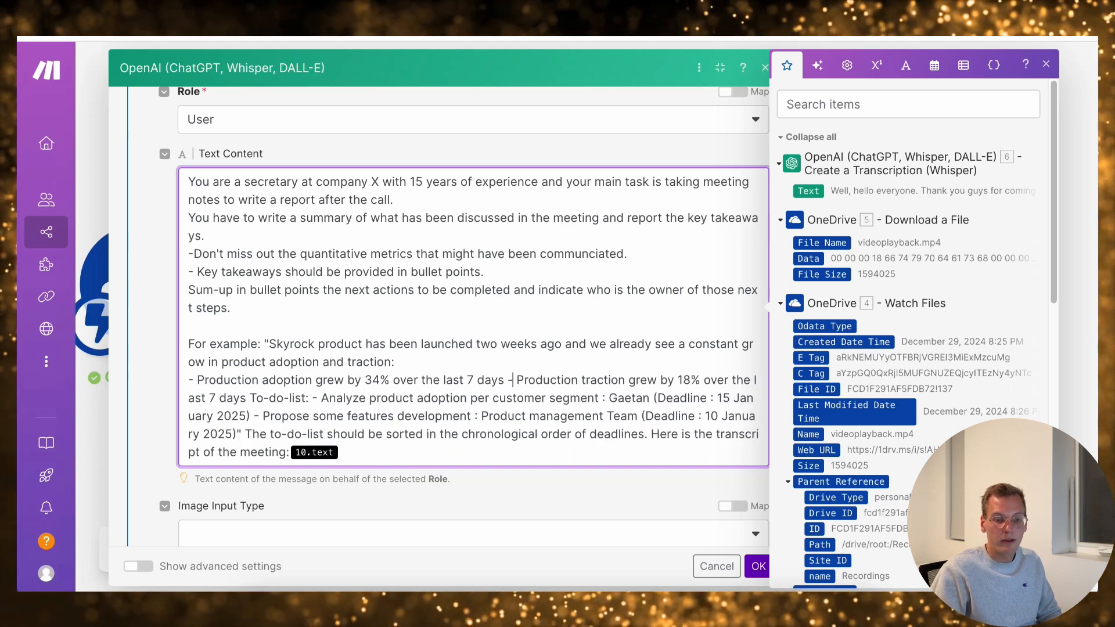
key(Left)
key(Left)
key(Return)
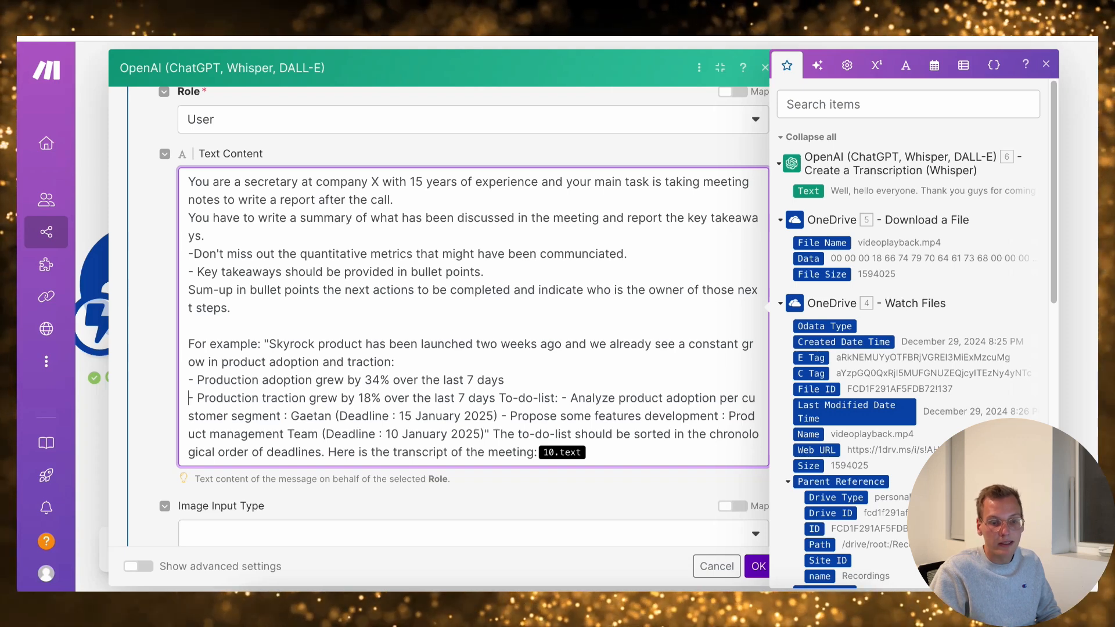
Place the example's "To-do-list:" heading and its two task bullets each on their own line
key(Return)
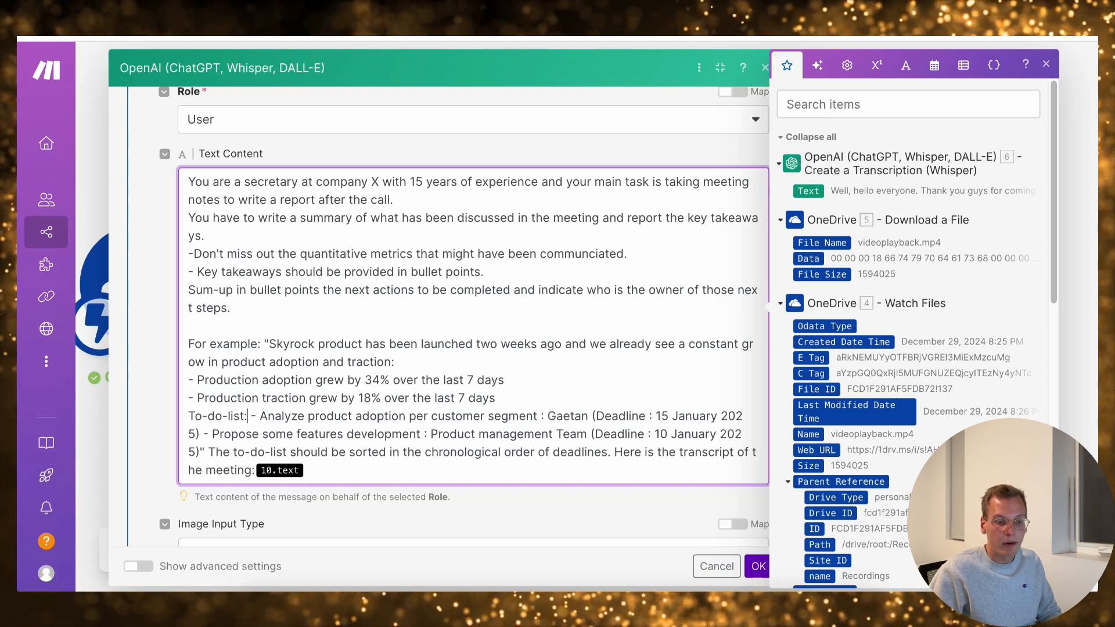
key(Return)
key(Delete)
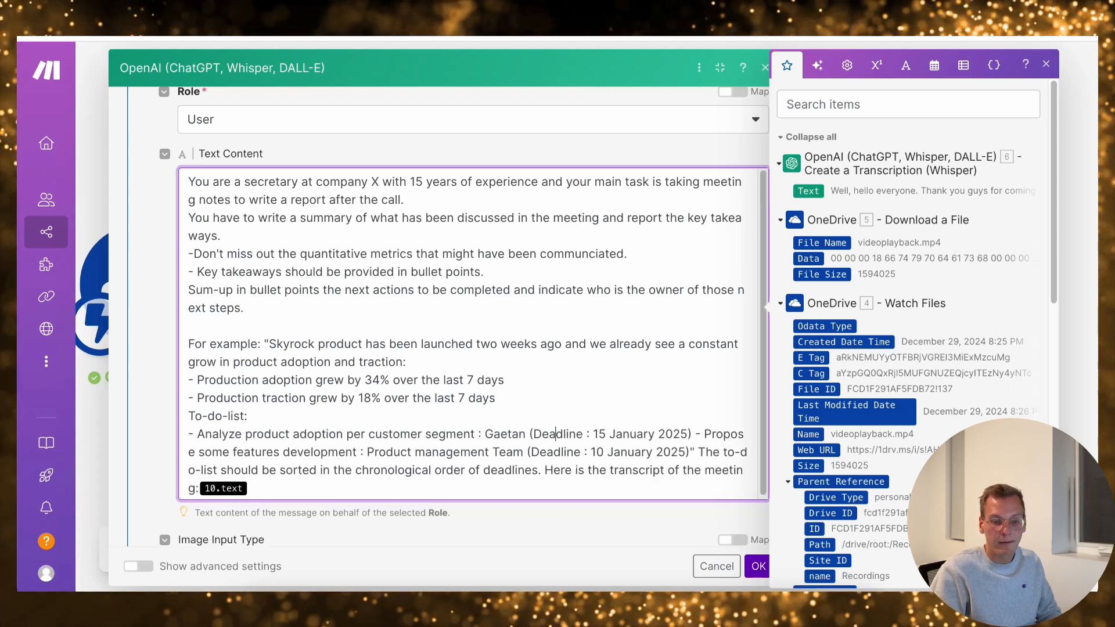
click(700, 434)
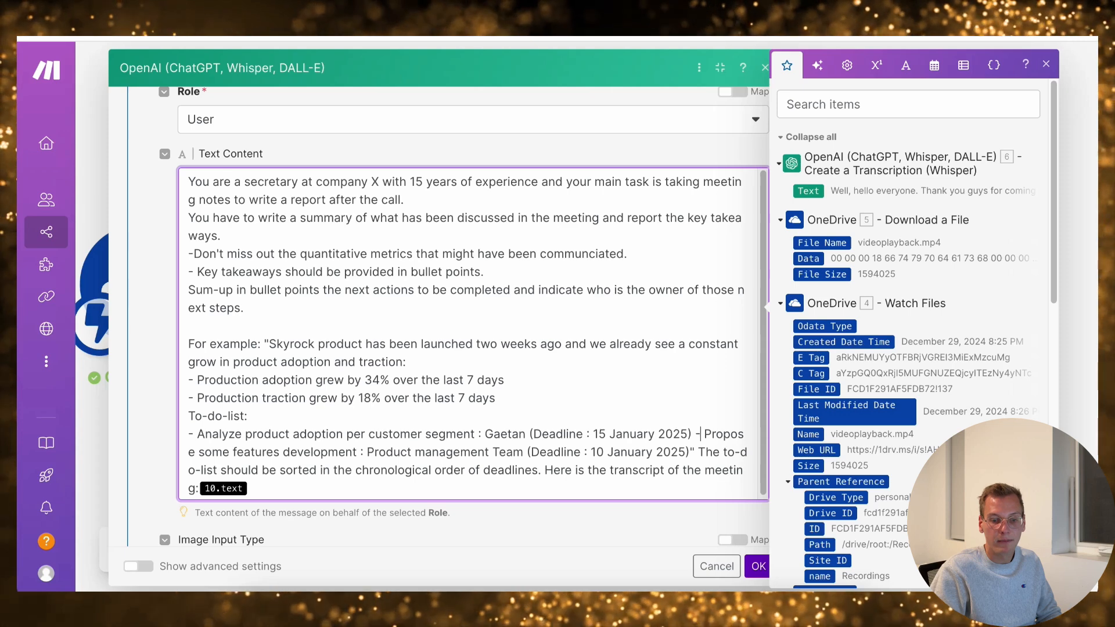
key(Return)
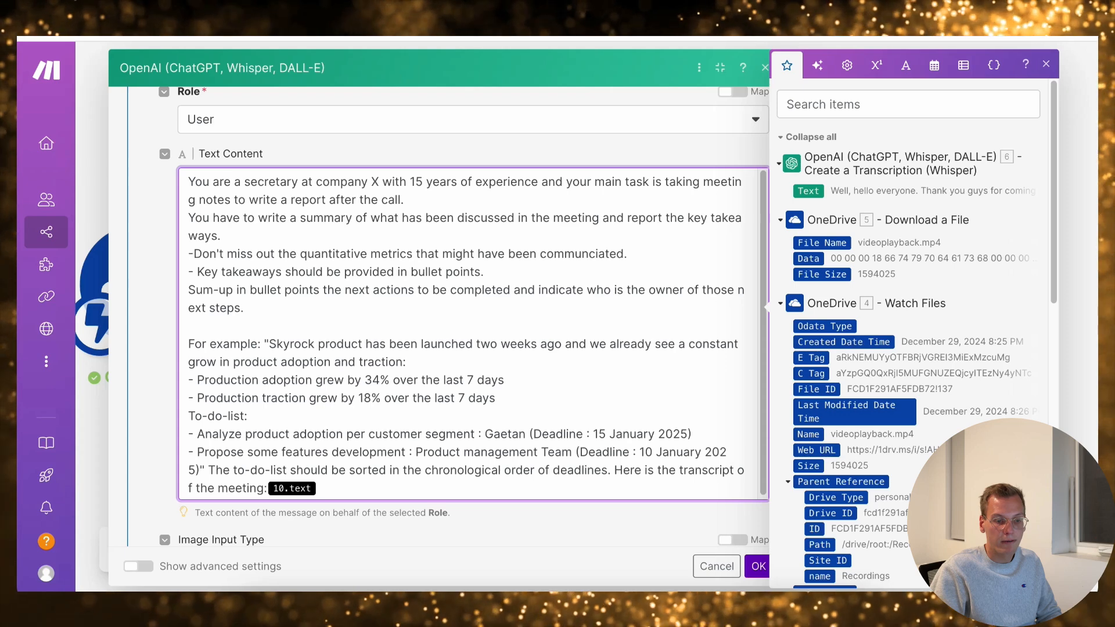
Insert a blank line between the example's closing quote and "The to-do-list should be sorted"
click(205, 470)
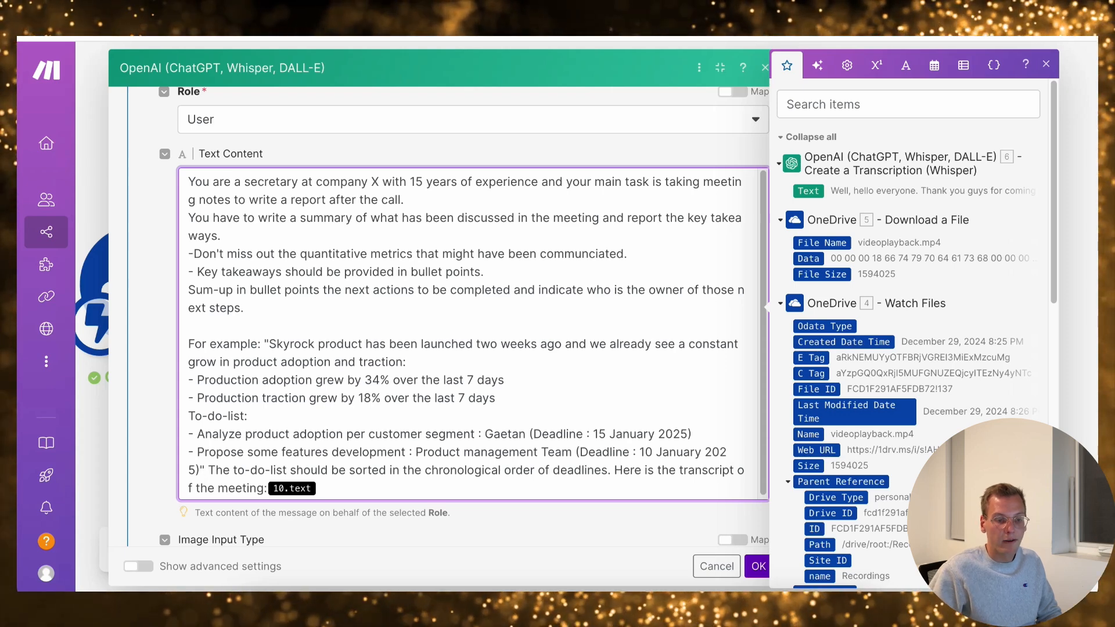
key(Return)
key(Return)
Replace the old variable after "Here is the transcript of the meeting:" with the Whisper module's Text output, separated by a blank line
scroll(473, 334, down, 2)
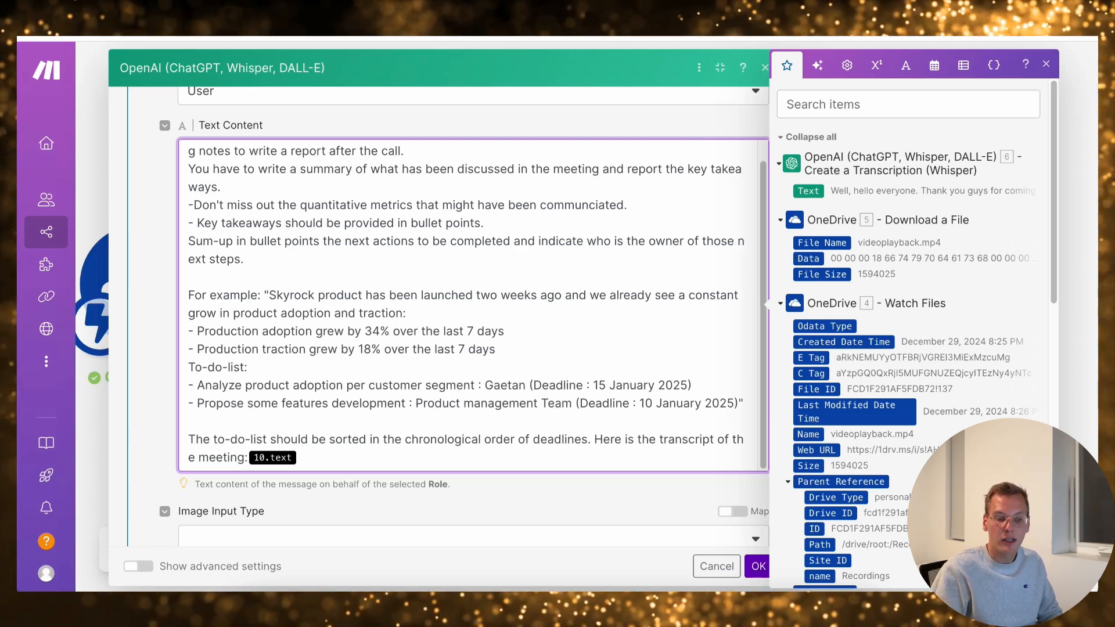
key(BackSpace)
key(BackSpace)
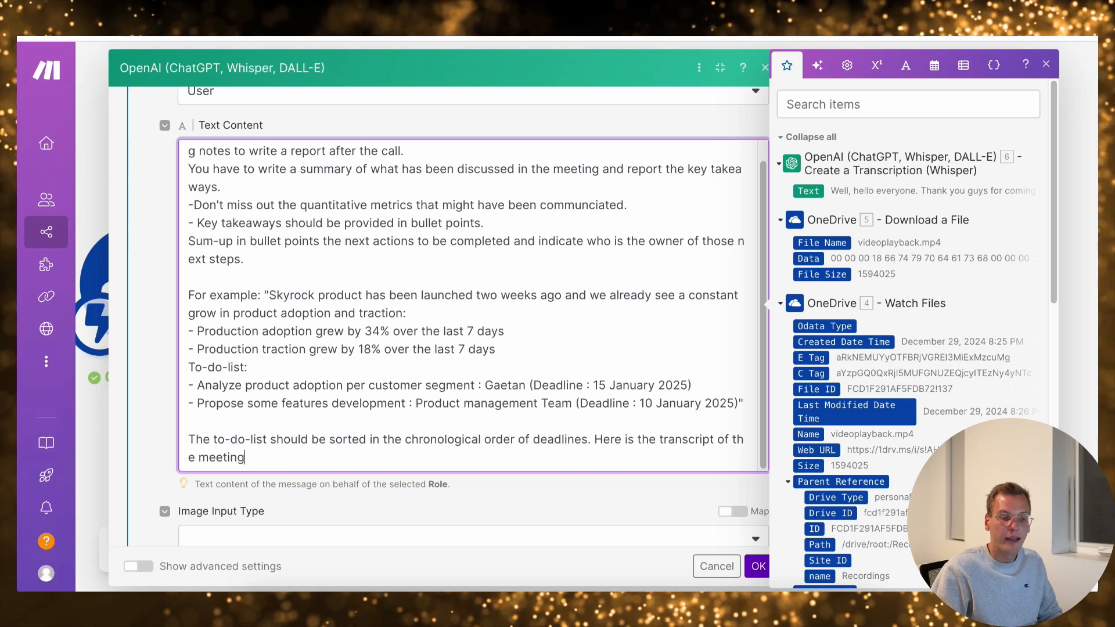
text(:)
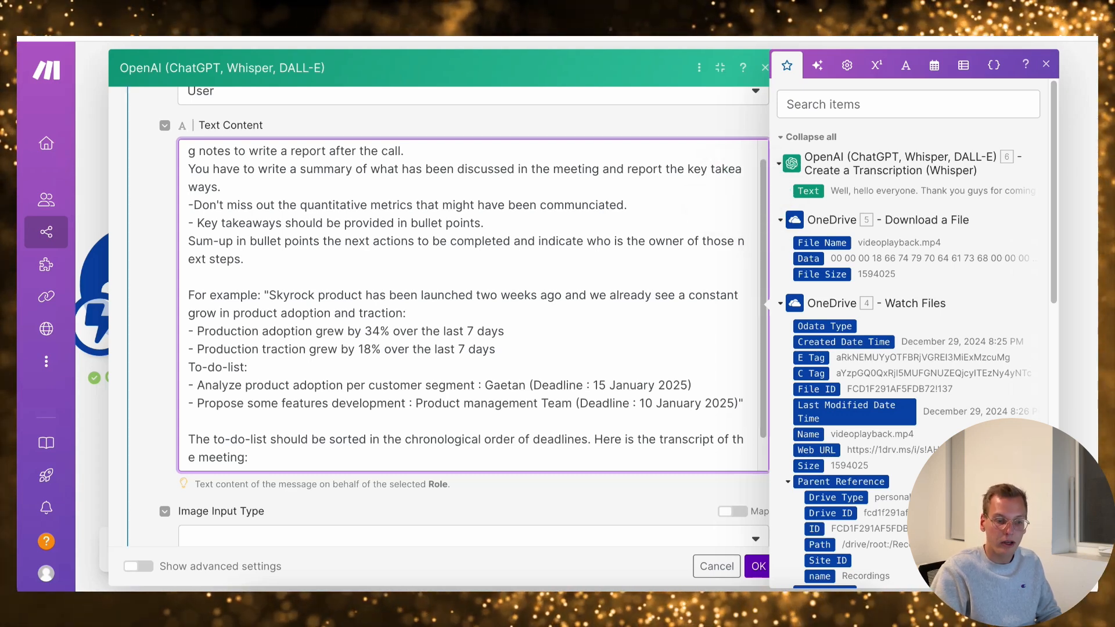
scroll(473, 360, down, 3)
click(474, 393)
click(377, 258)
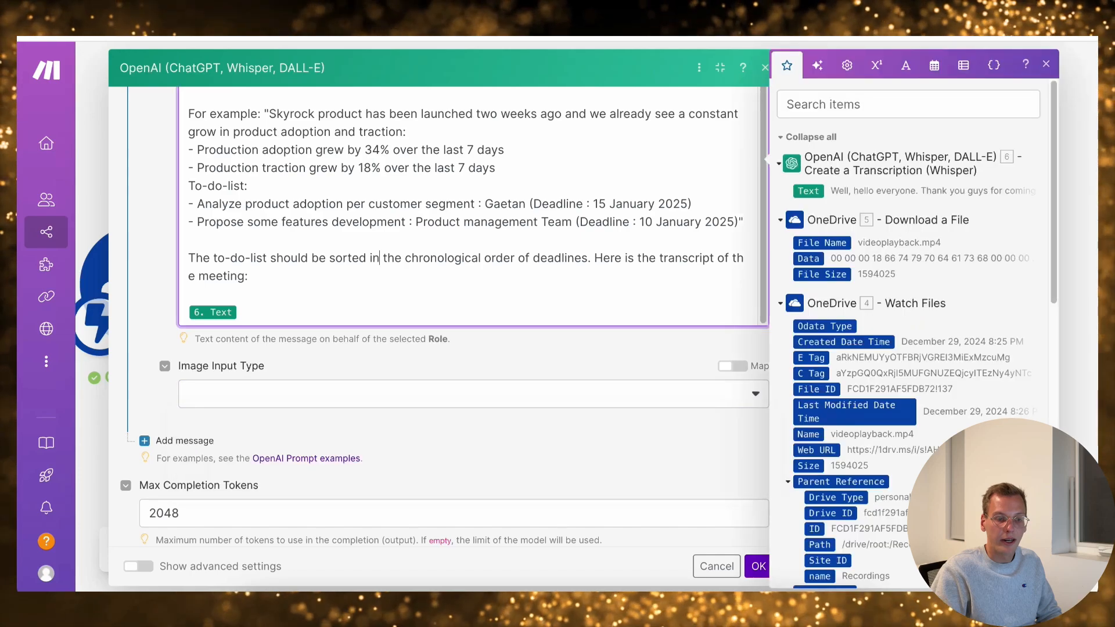
Check the completed prompt and save the settings of the GPT completion module
scroll(377, 258, up, 1)
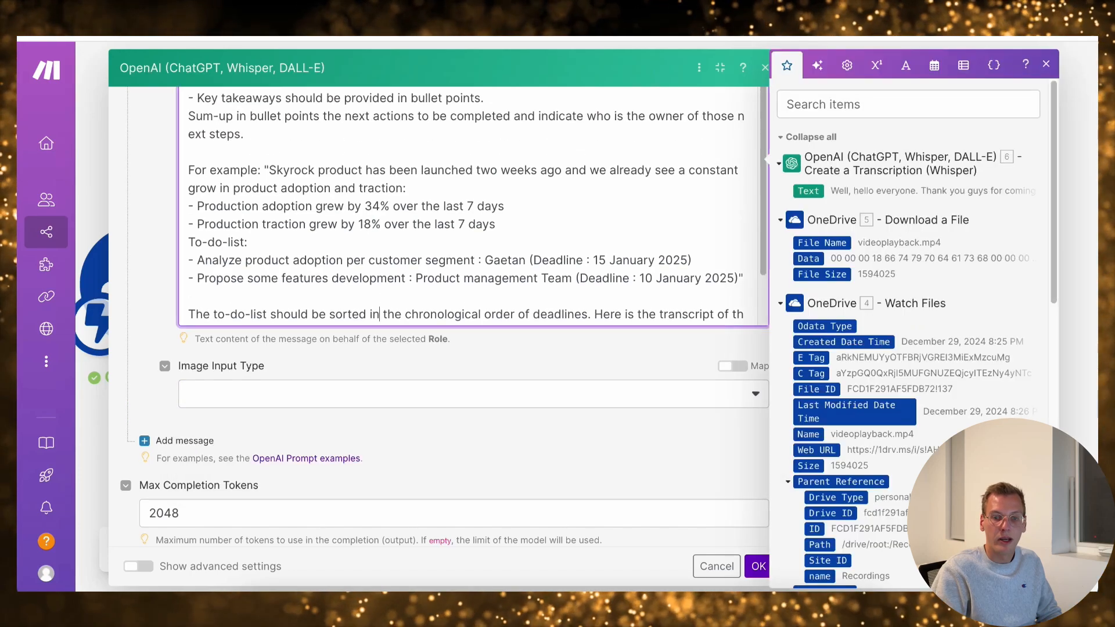
click(1045, 64)
scroll(453, 366, up, 5)
scroll(453, 365, down, 6)
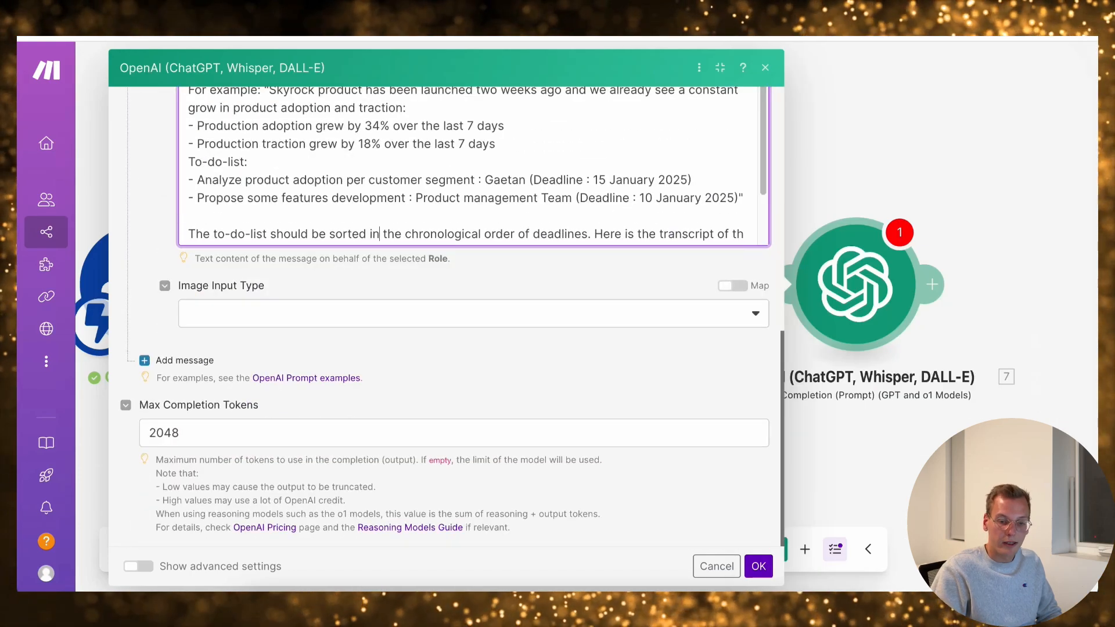
click(758, 566)
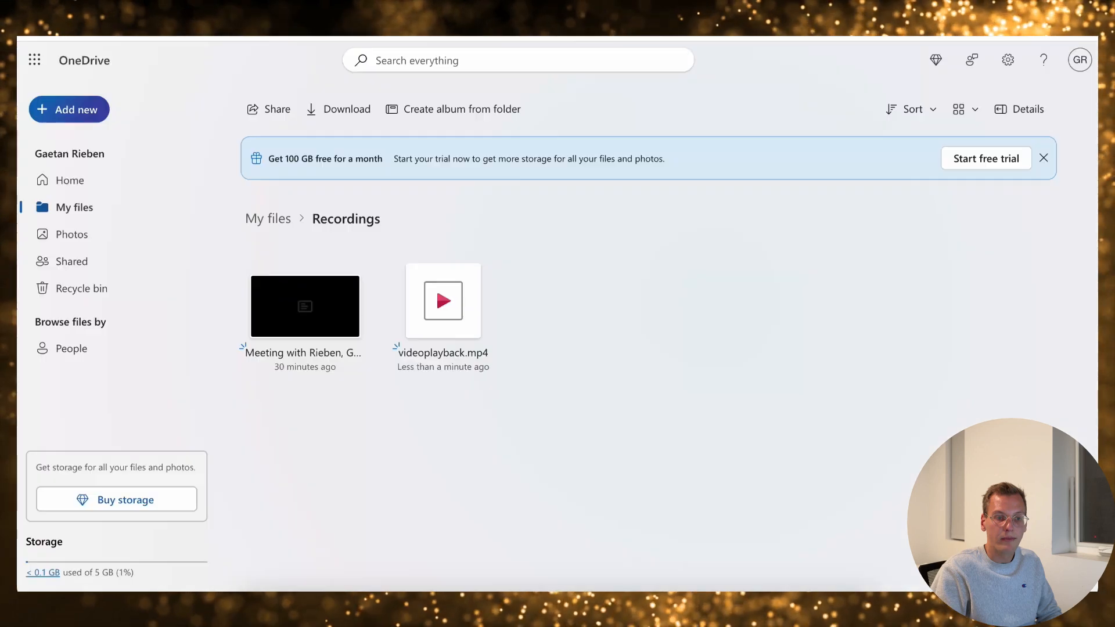
Switch to OneDrive and delete videoplayback.mp4 from the Recordings folder
right_click(436, 354)
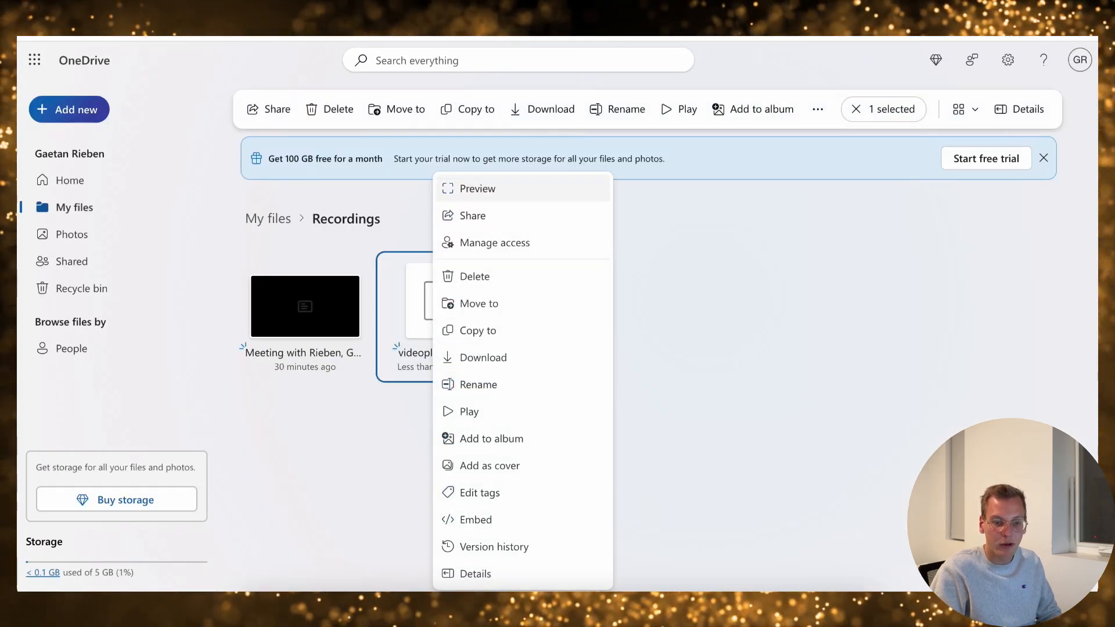
click(474, 276)
click(608, 379)
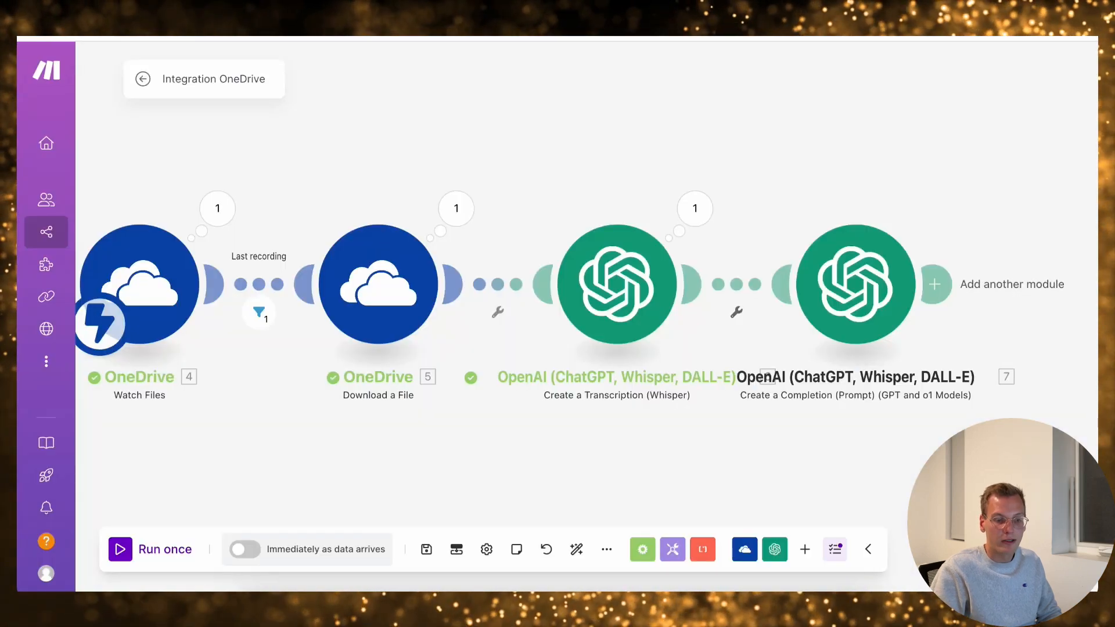
Run the Make scenario once, waiting for new data, and upload the video recording to OneDrive's Recordings folder
click(150, 549)
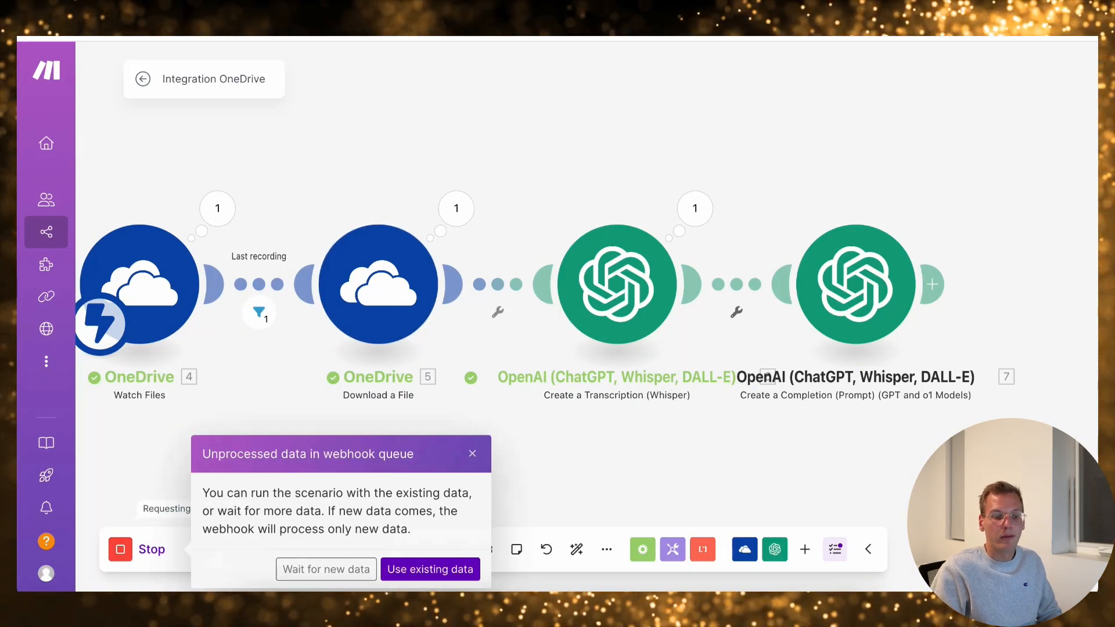
click(325, 569)
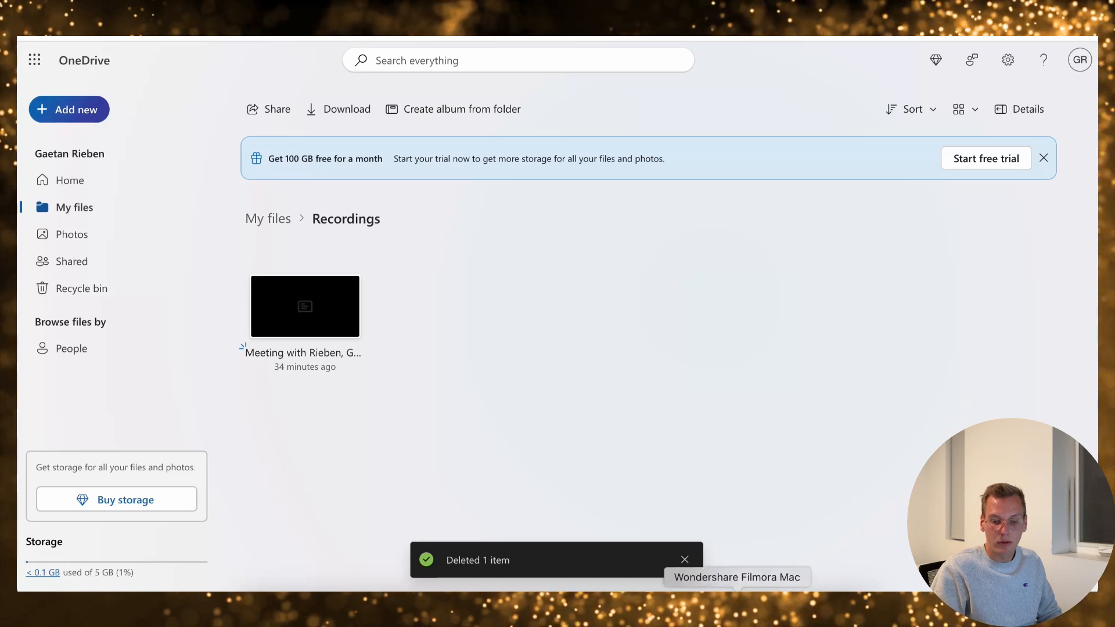
click(791, 604)
drag(794, 520, 477, 318)
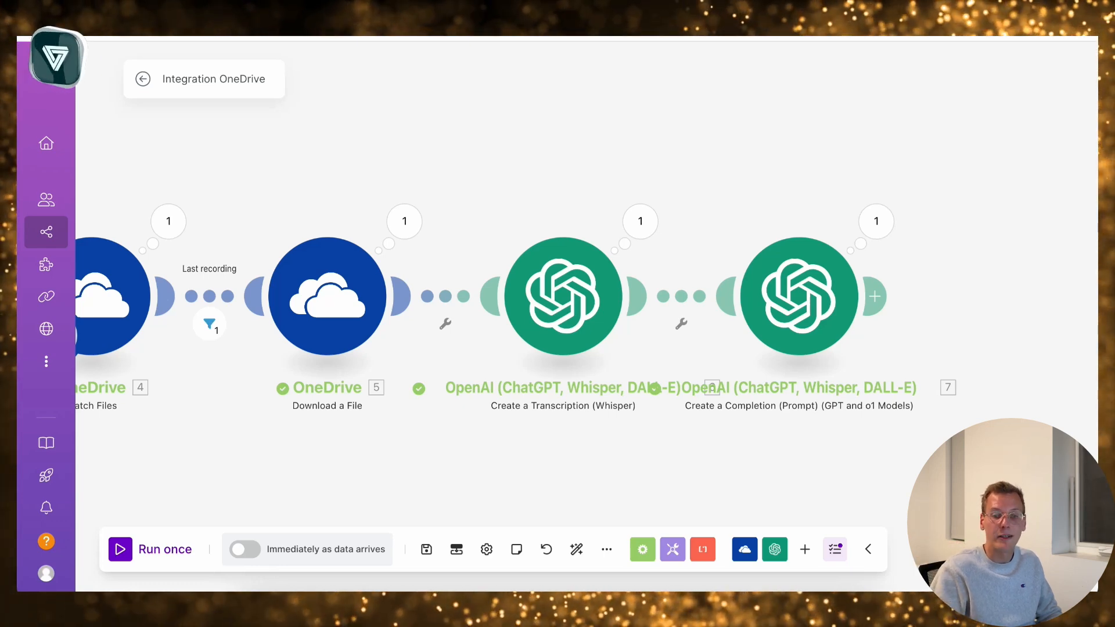
Open the GPT completion module's run result and expand the first choice's message content
click(876, 221)
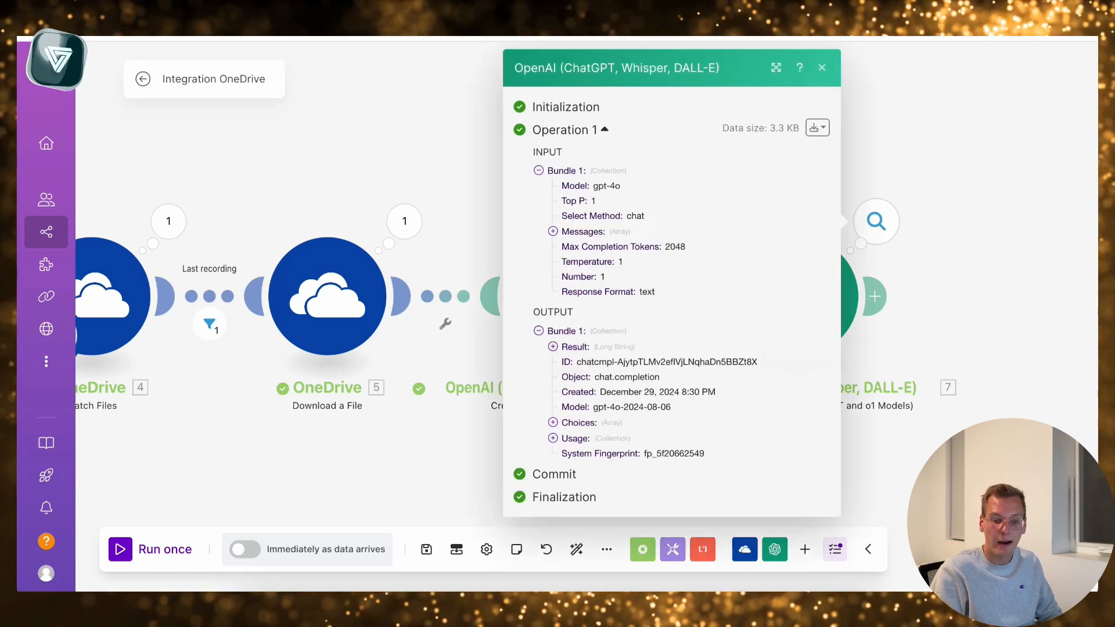
click(553, 423)
click(567, 438)
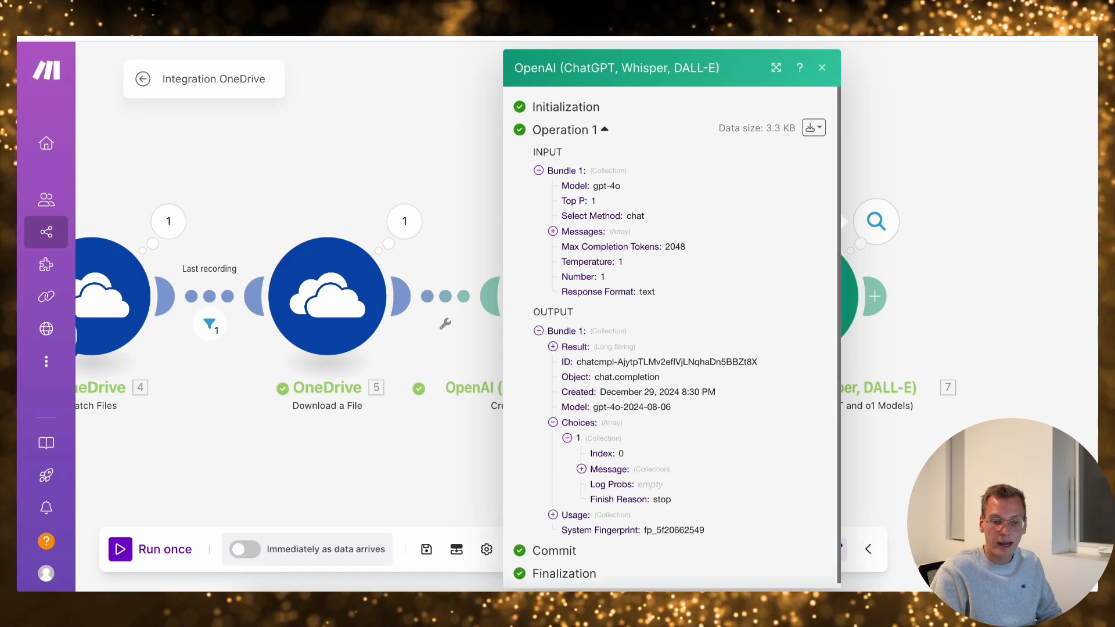
click(581, 469)
scroll(586, 472, down, 1)
click(595, 474)
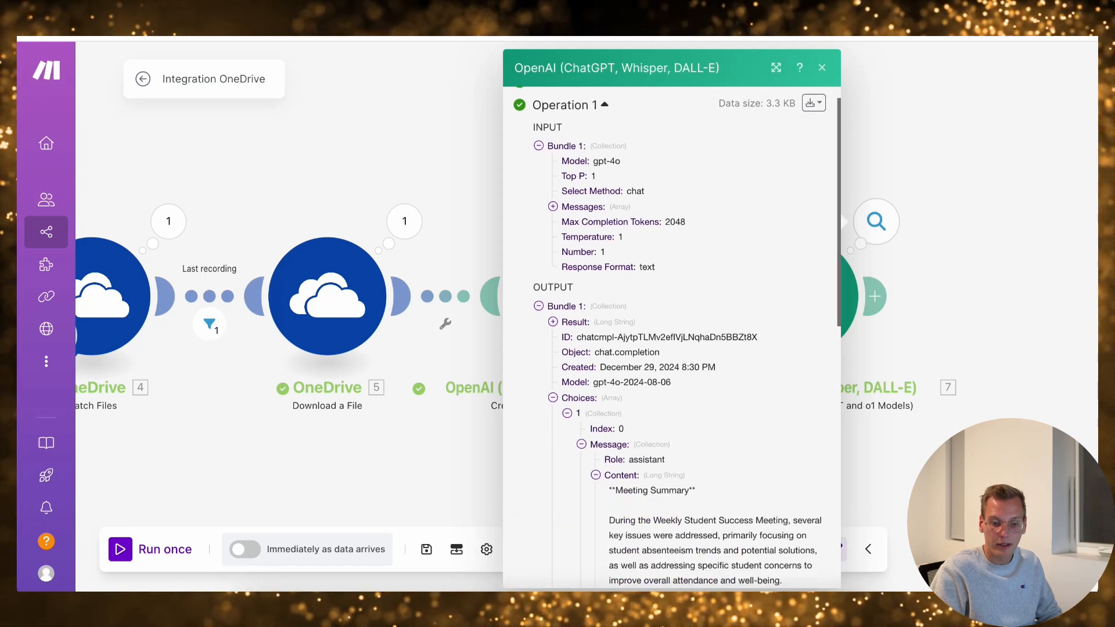
Examine the generated meeting summary, key takeaways and to-do list, including the assignees and deadlines
scroll(596, 473, down, 2)
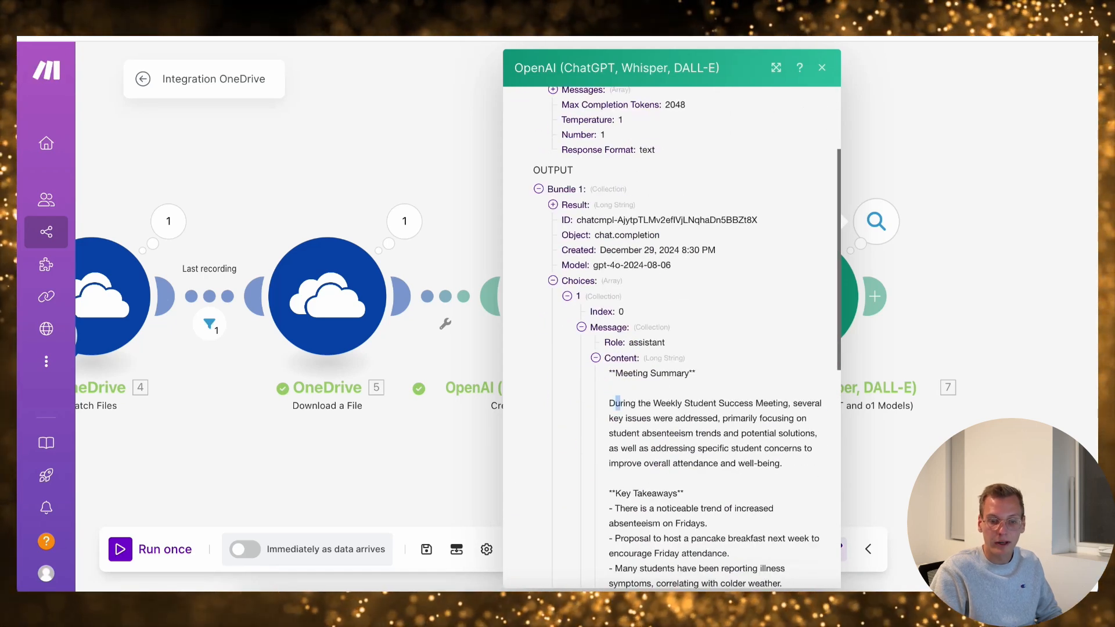
drag(617, 403, 781, 464)
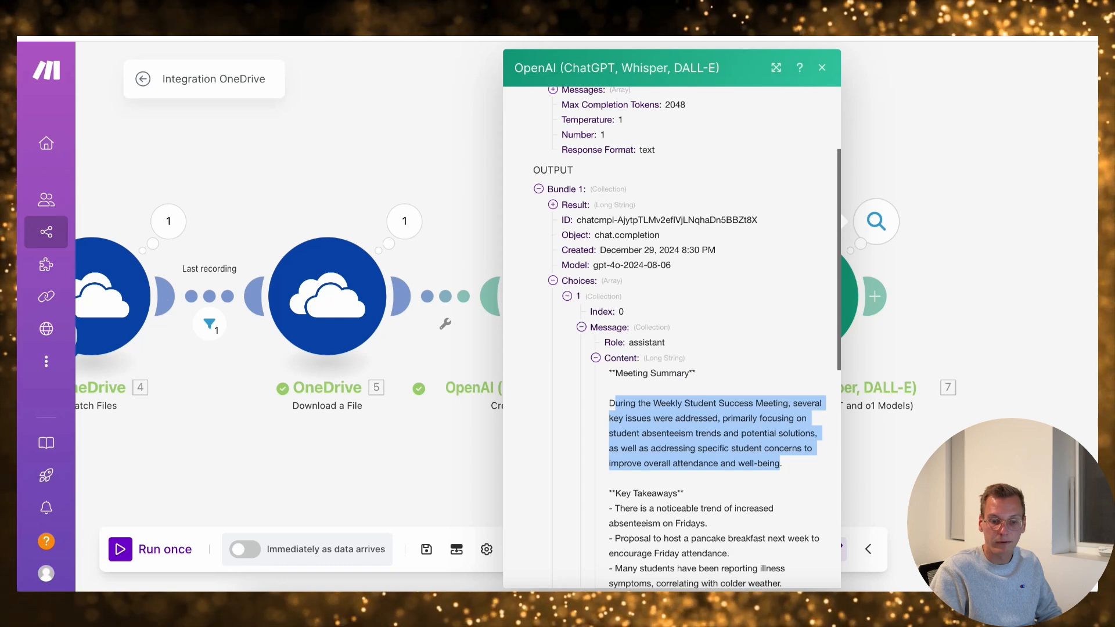
scroll(670, 336, down, 3)
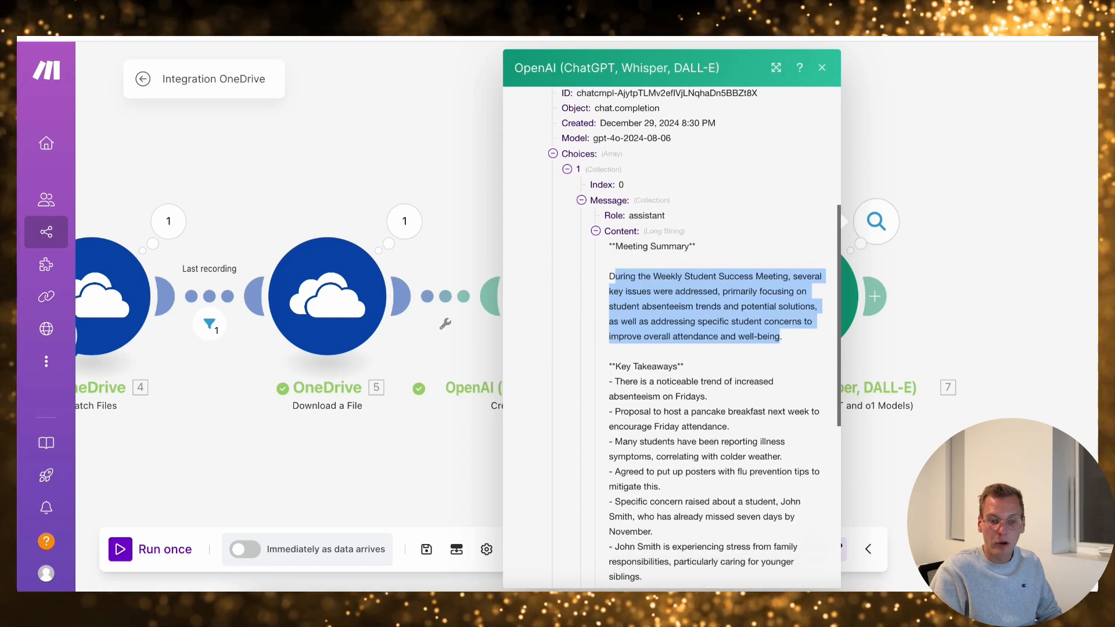
drag(608, 366, 740, 562)
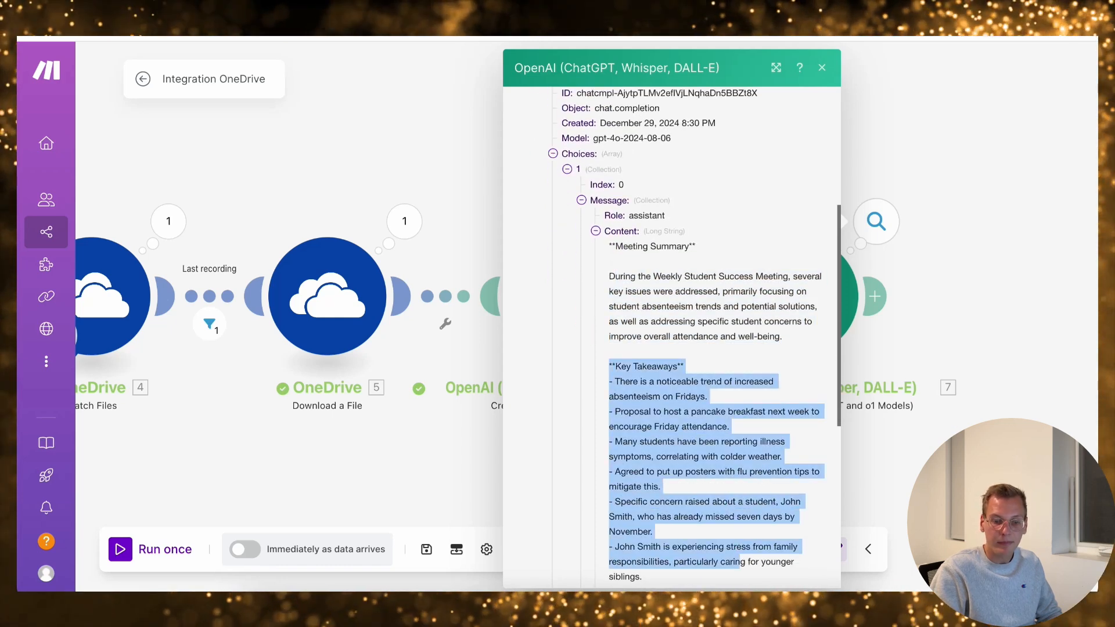
scroll(715, 320, down, 9)
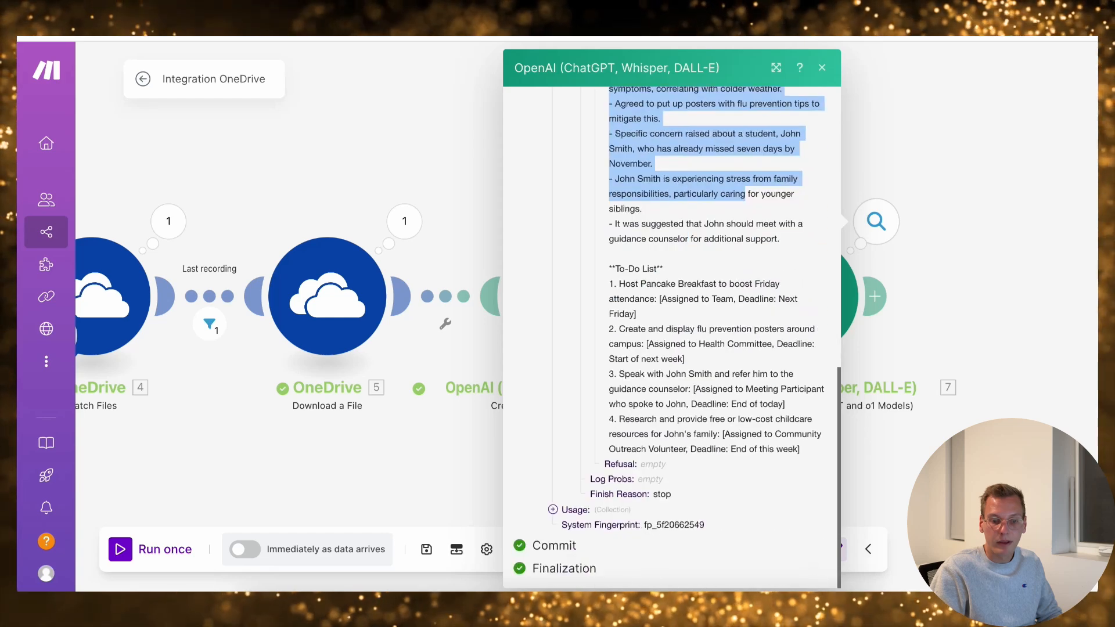
drag(637, 315, 707, 329)
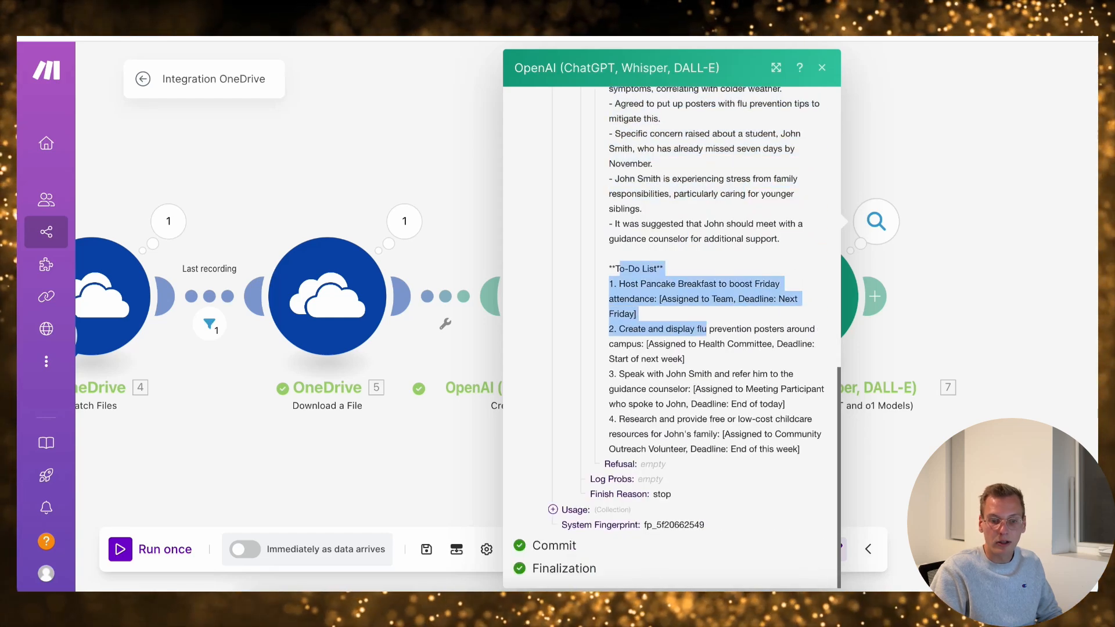
click(706, 329)
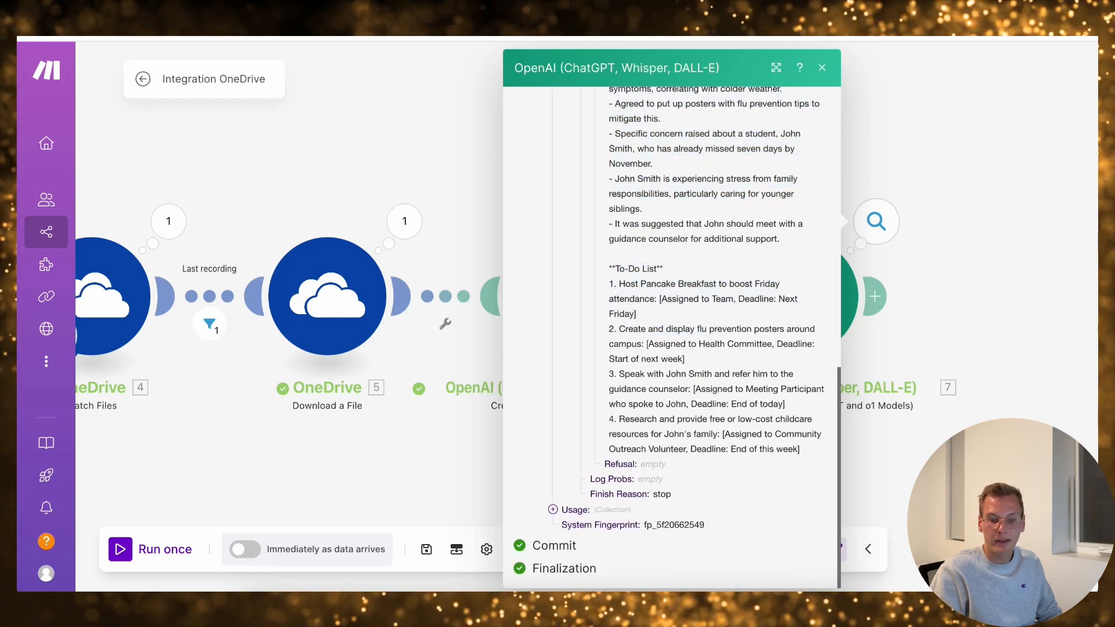
drag(637, 314, 745, 299)
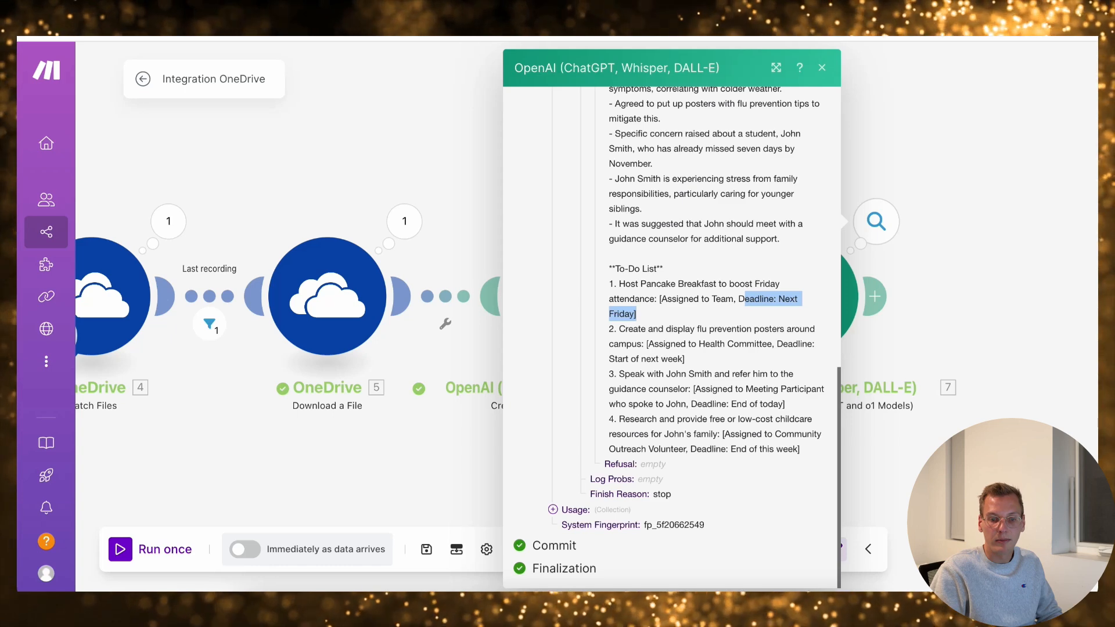
click(745, 299)
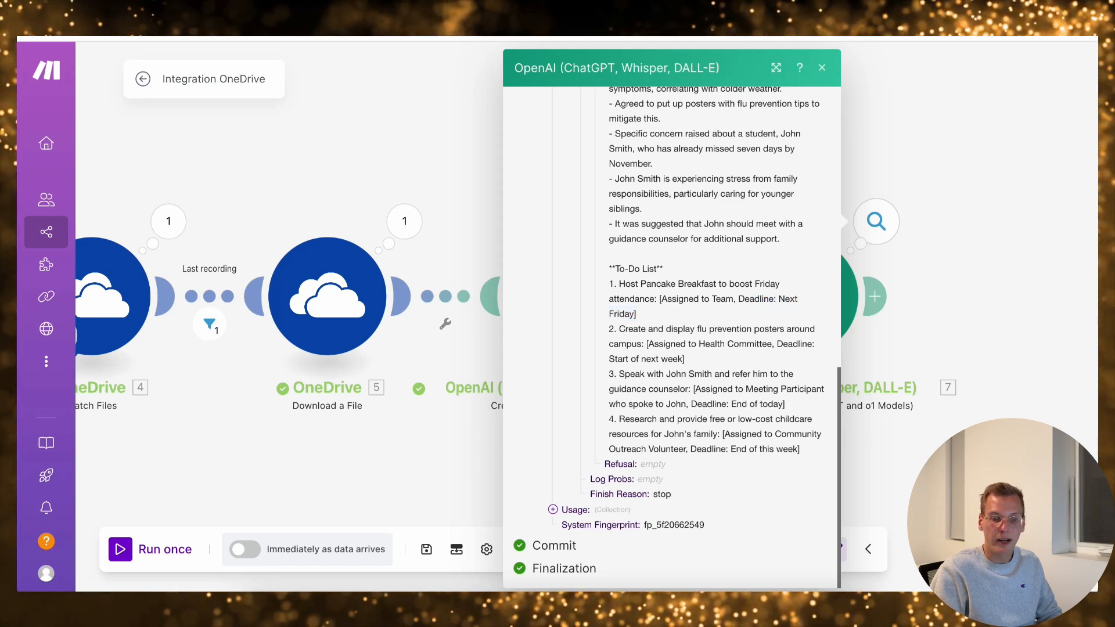
drag(618, 329, 687, 344)
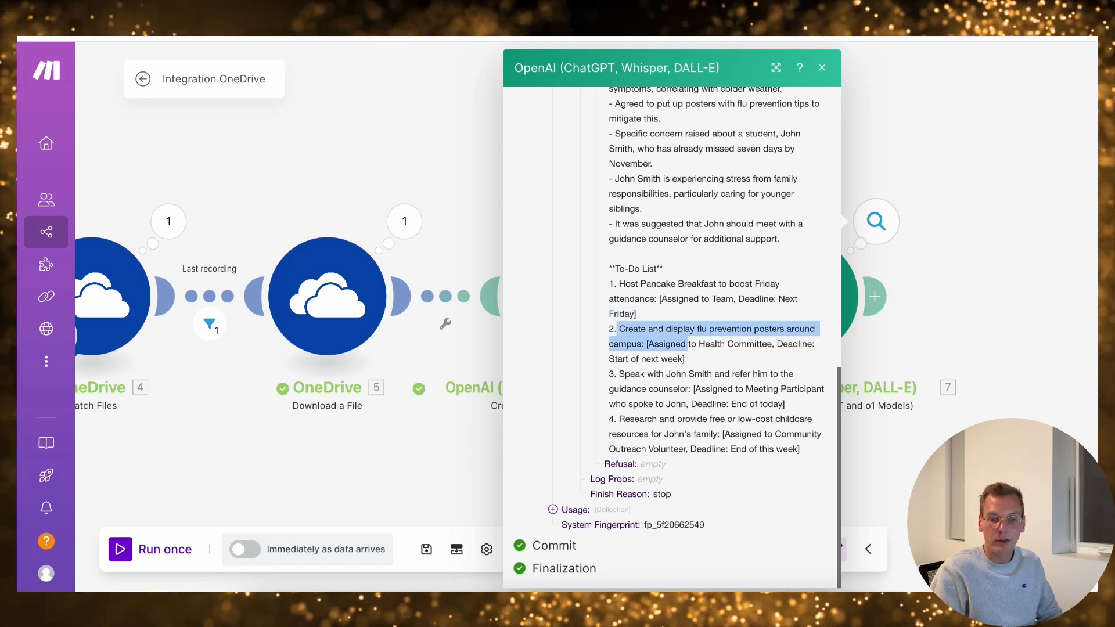
click(687, 343)
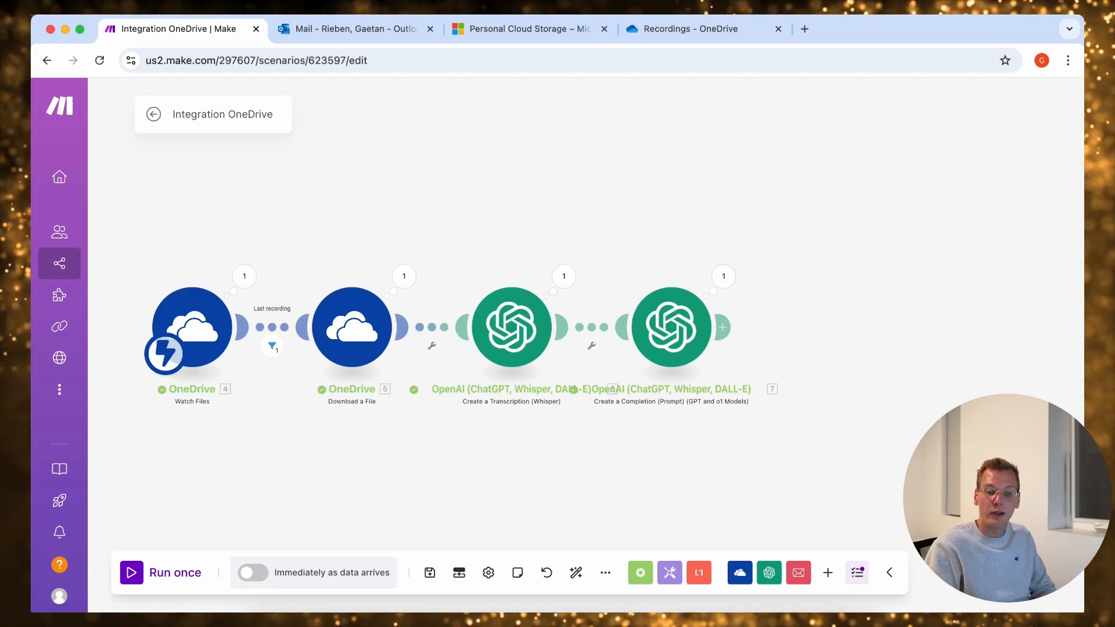
Add an Email "Create a Draft" module after the GPT completion module
click(722, 327)
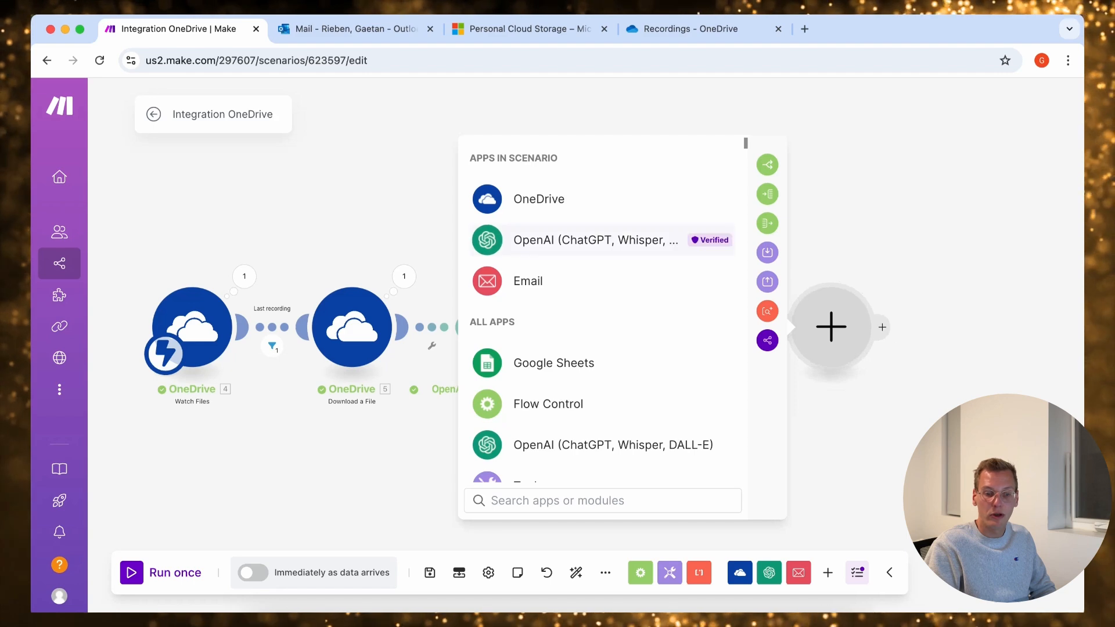
click(528, 281)
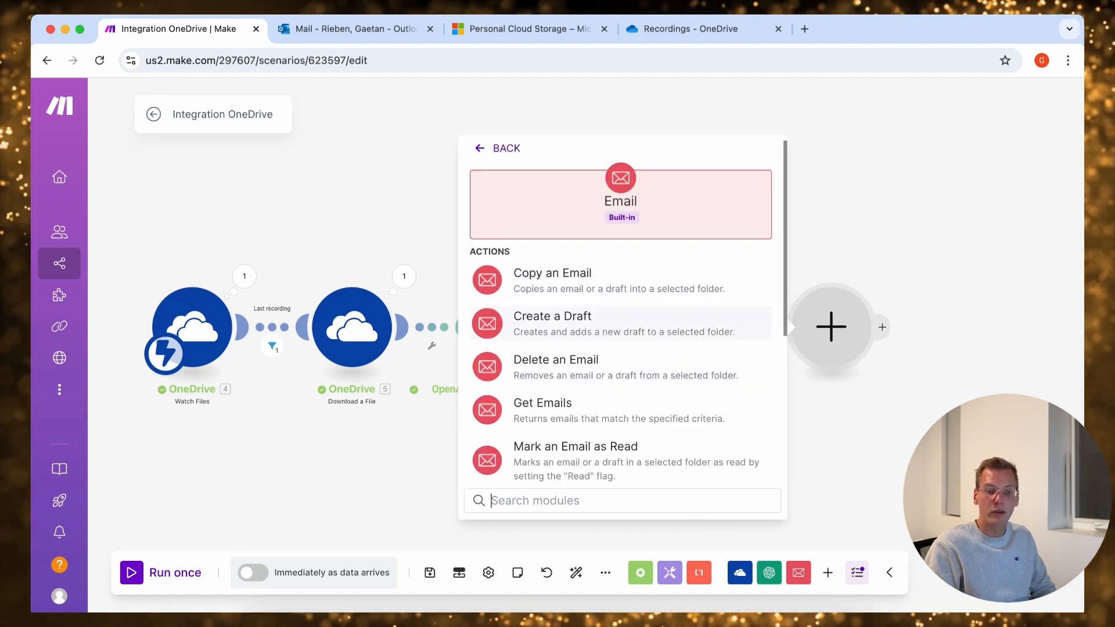
click(553, 323)
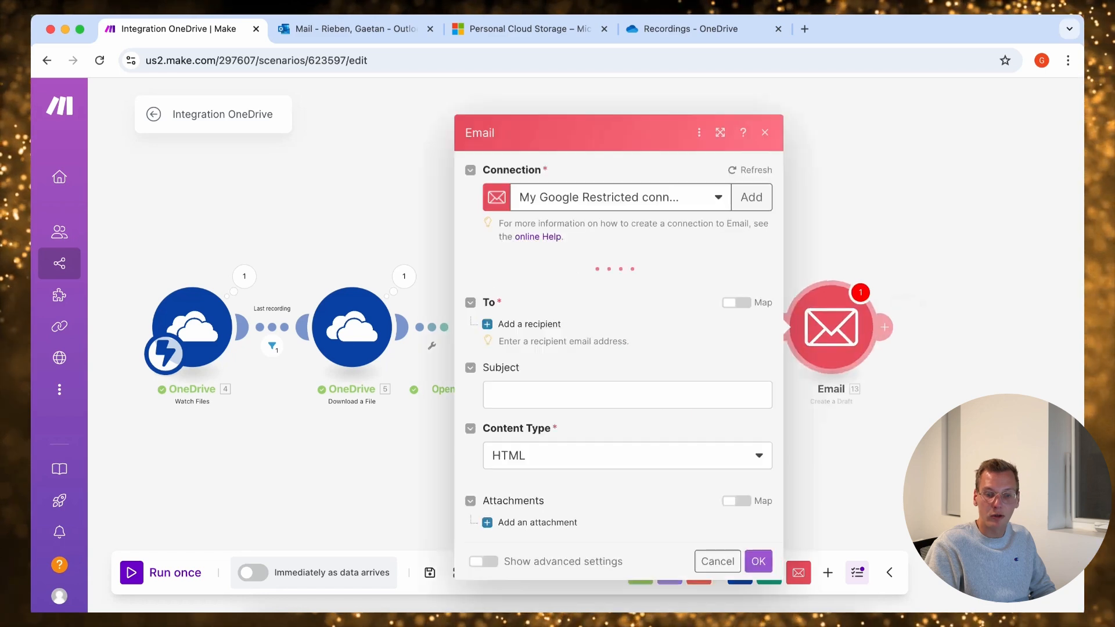
Create and authorize a Microsoft SMTP/IMAP OAuth connection for the Email module
click(748, 167)
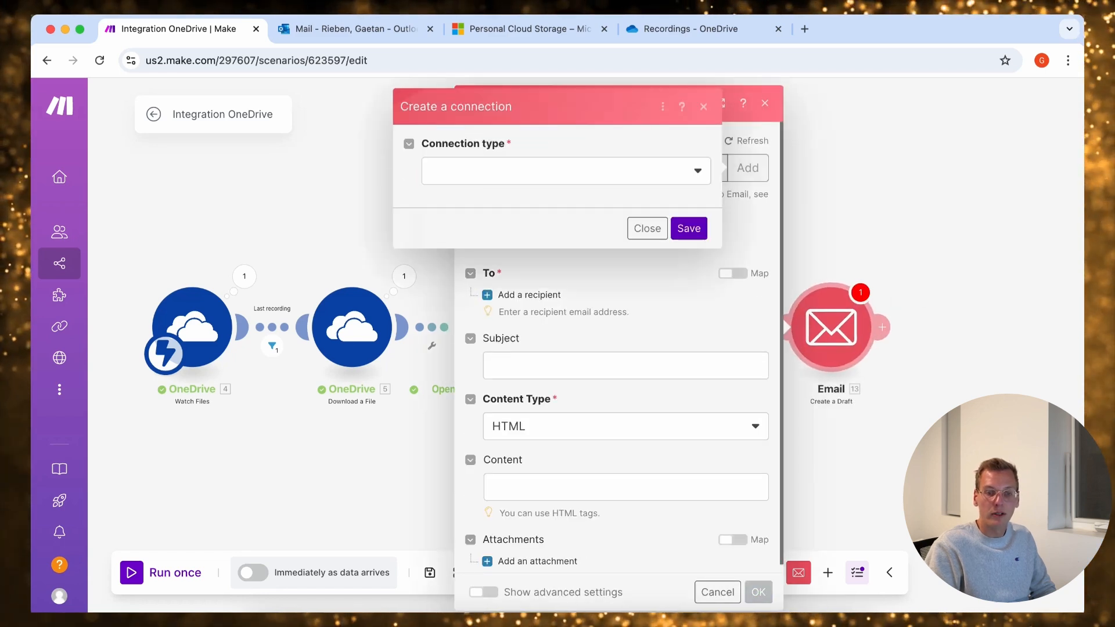
click(566, 170)
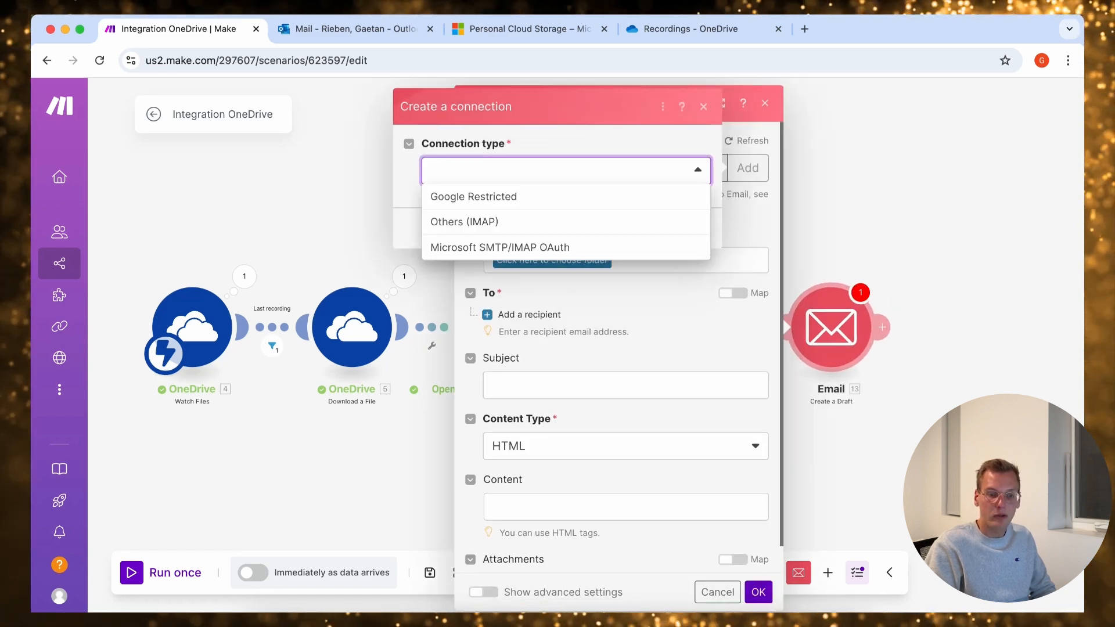
click(499, 246)
click(689, 286)
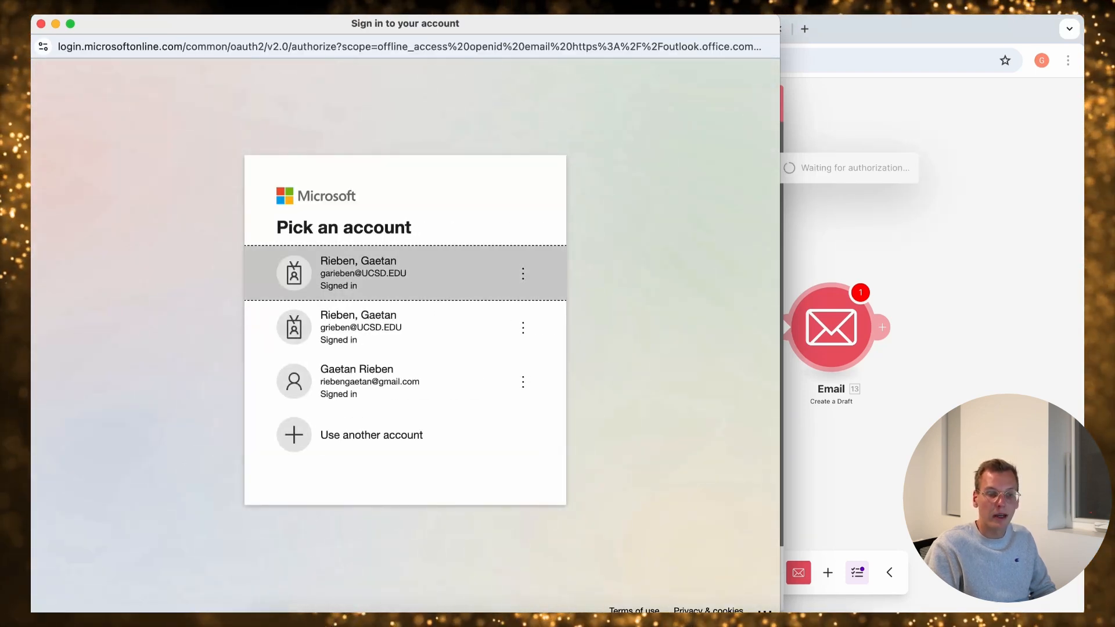
click(404, 273)
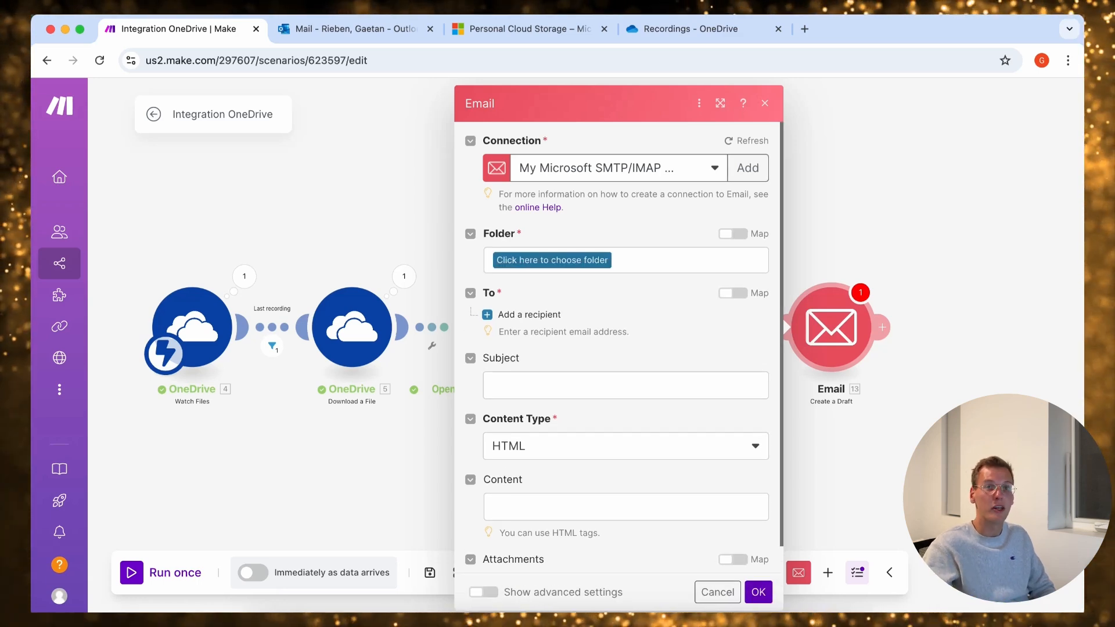
Set the email draft's folder to Drafts and add one recipient with the contact's email address
click(551, 259)
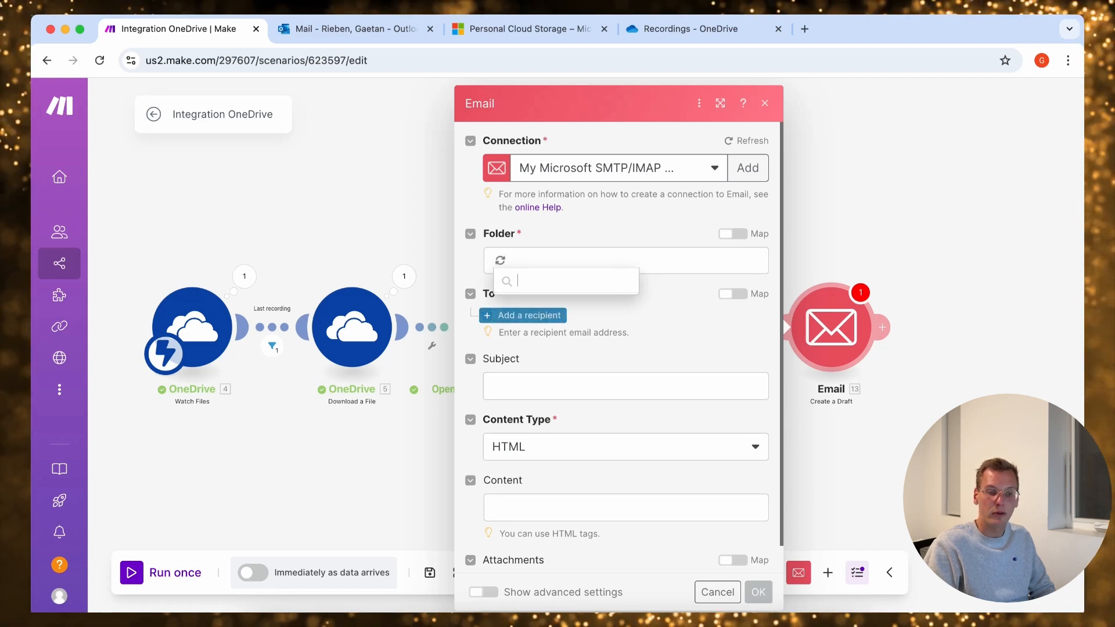
click(533, 484)
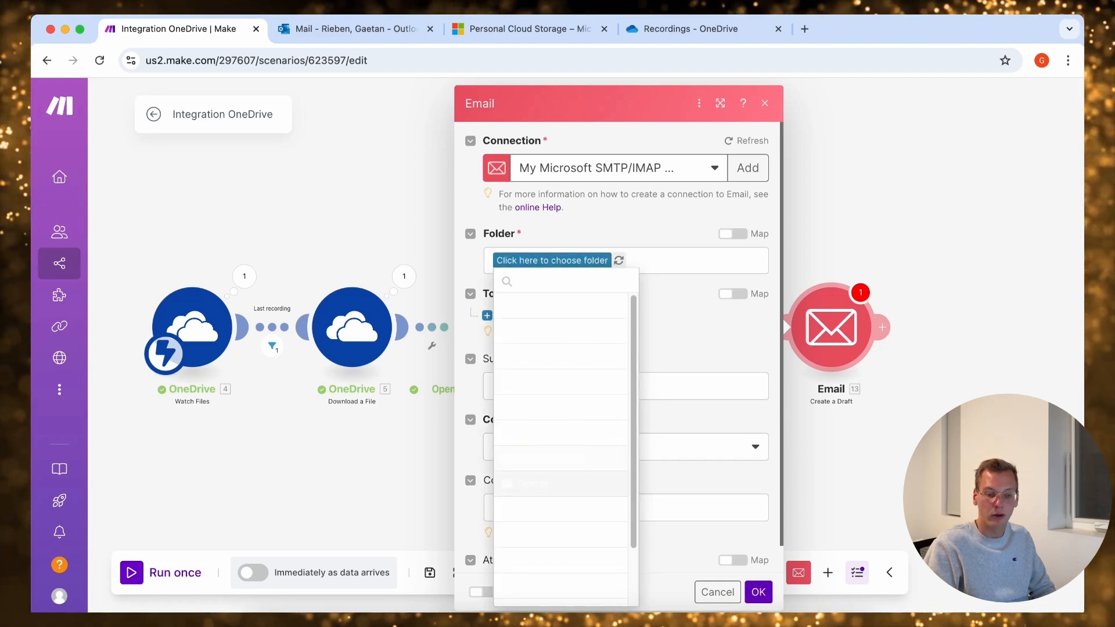
click(530, 315)
click(545, 344)
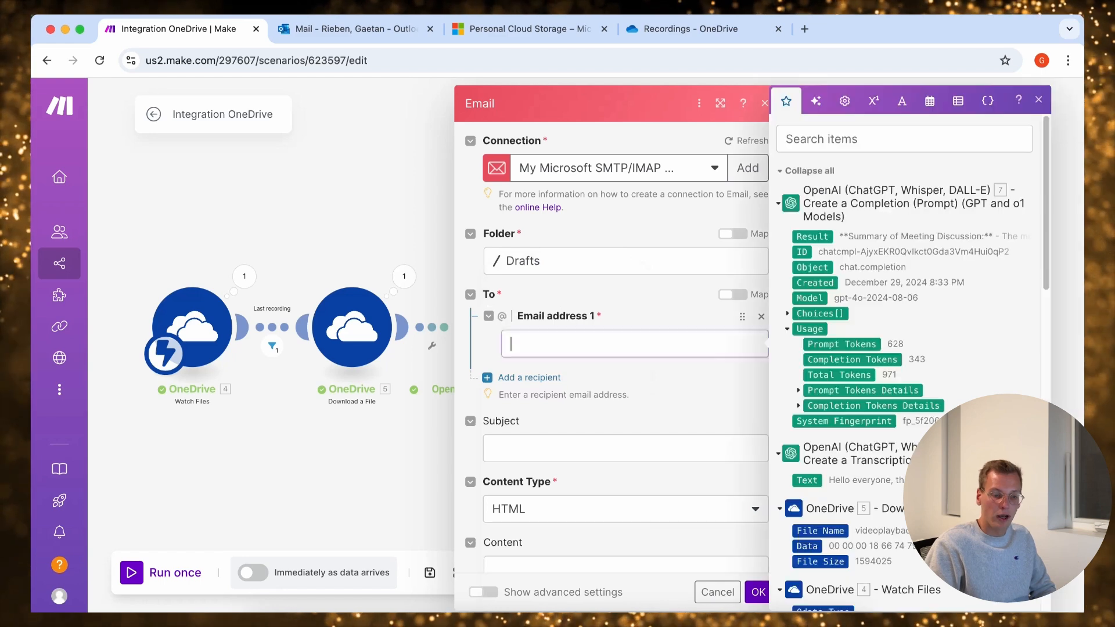
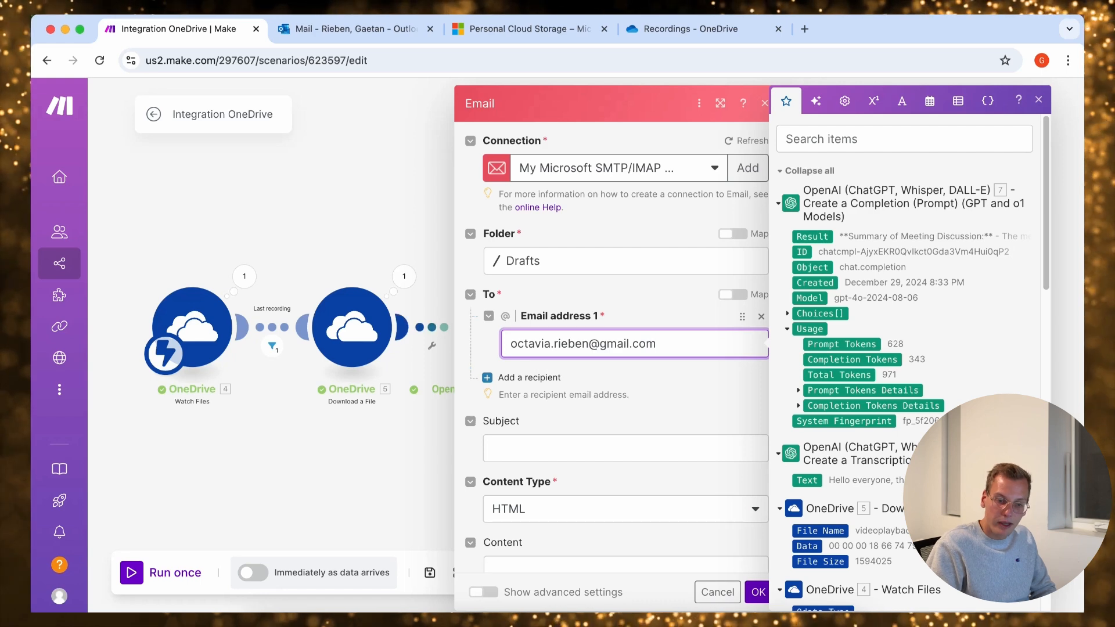
Enter "Meeting minute" as the email draft's subject
click(522, 446)
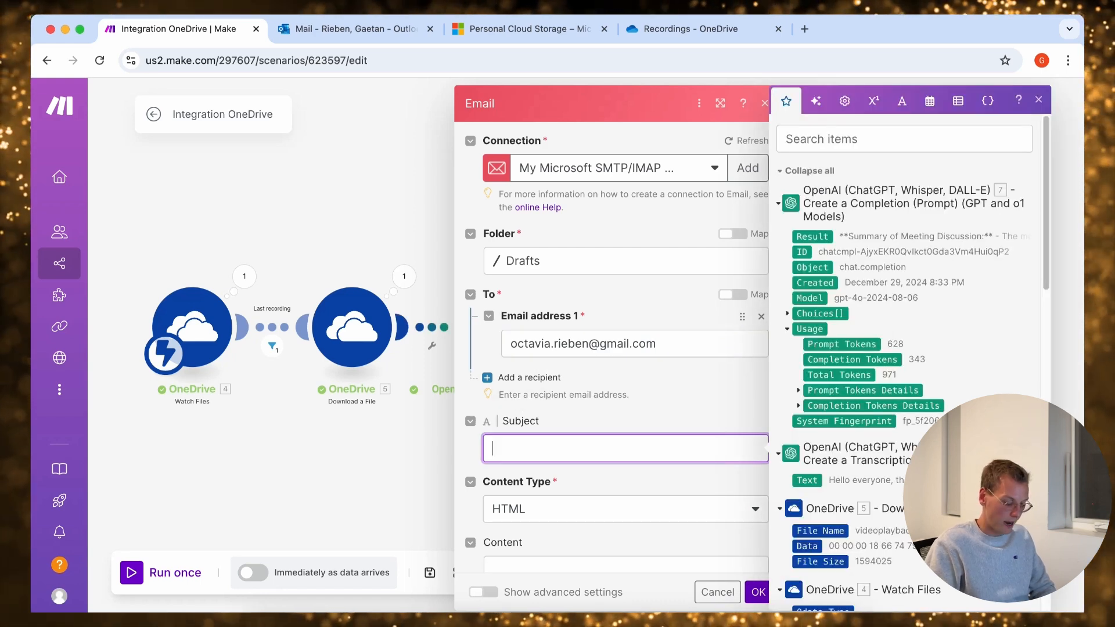
text(Meeting)
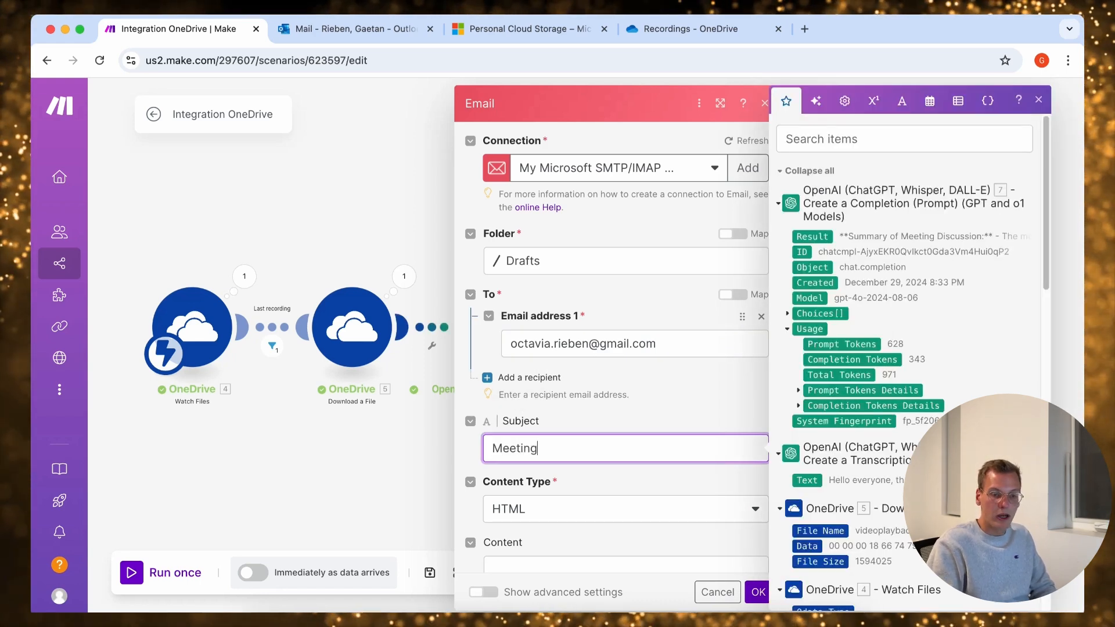
text( minute)
scroll(906, 348, down, 15)
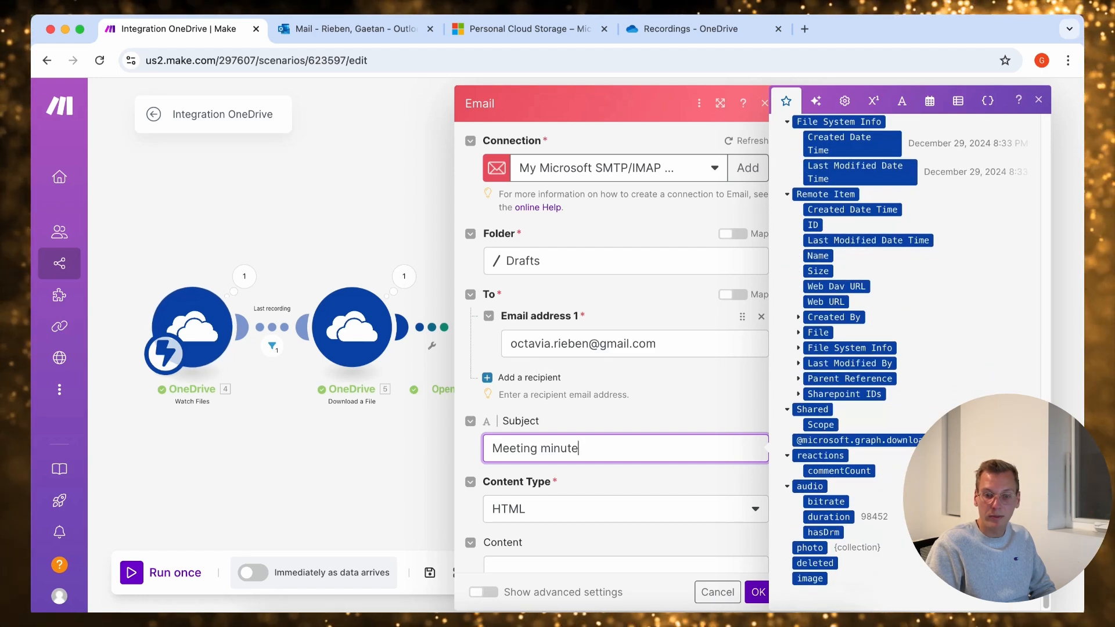
scroll(905, 349, up, 8)
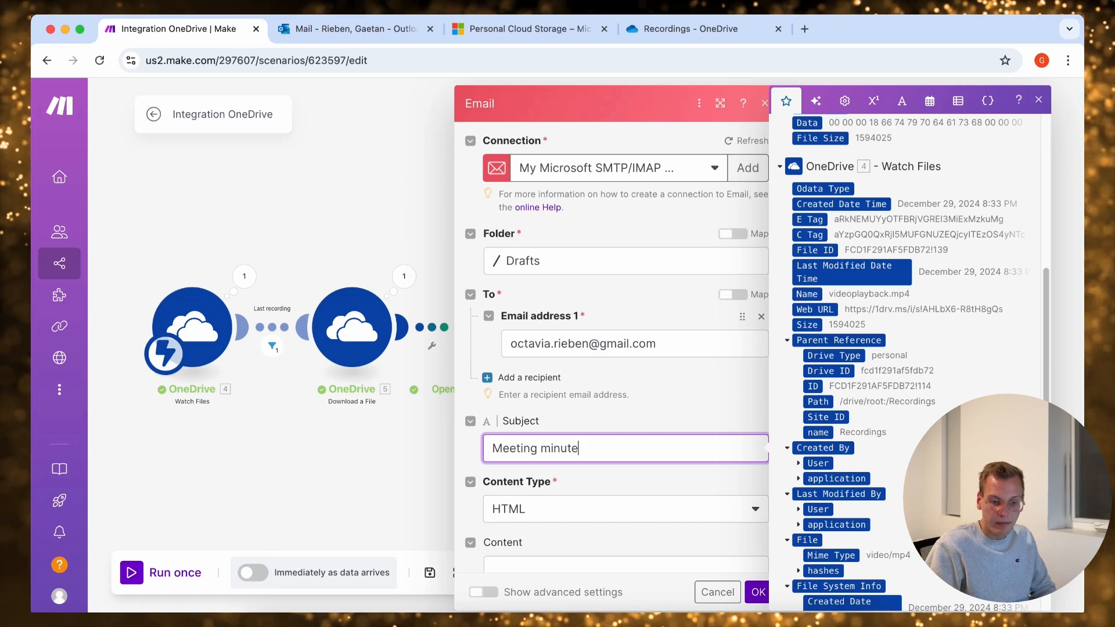
Set the draft's content type to Plaintext, map the GPT completion's Result as its content, and confirm the Email module
key(Tab)
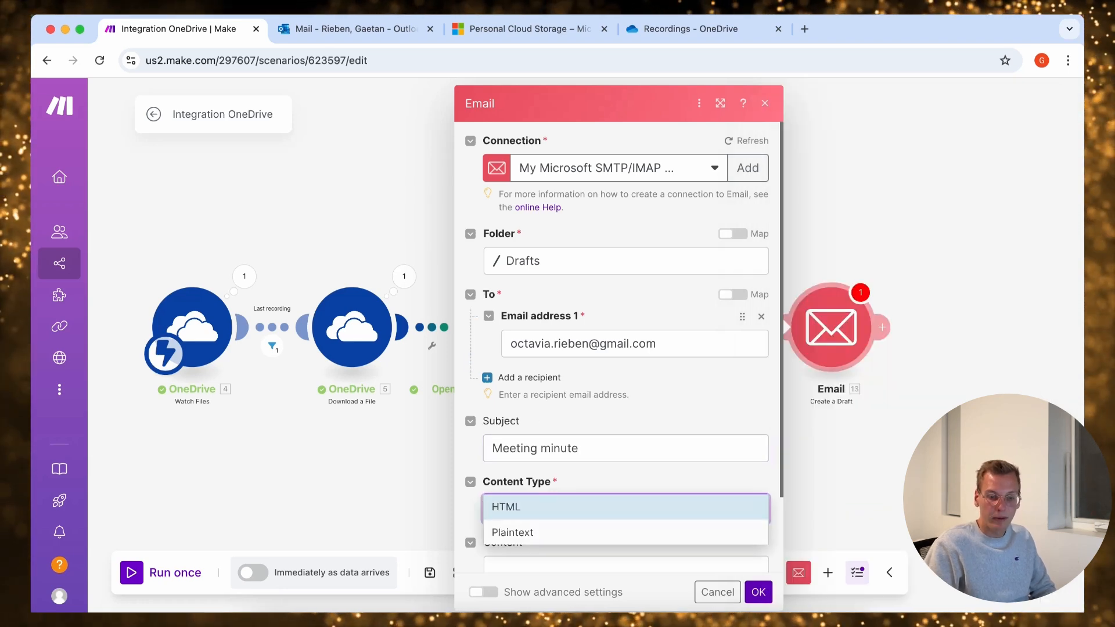
click(543, 535)
scroll(523, 413, down, 2)
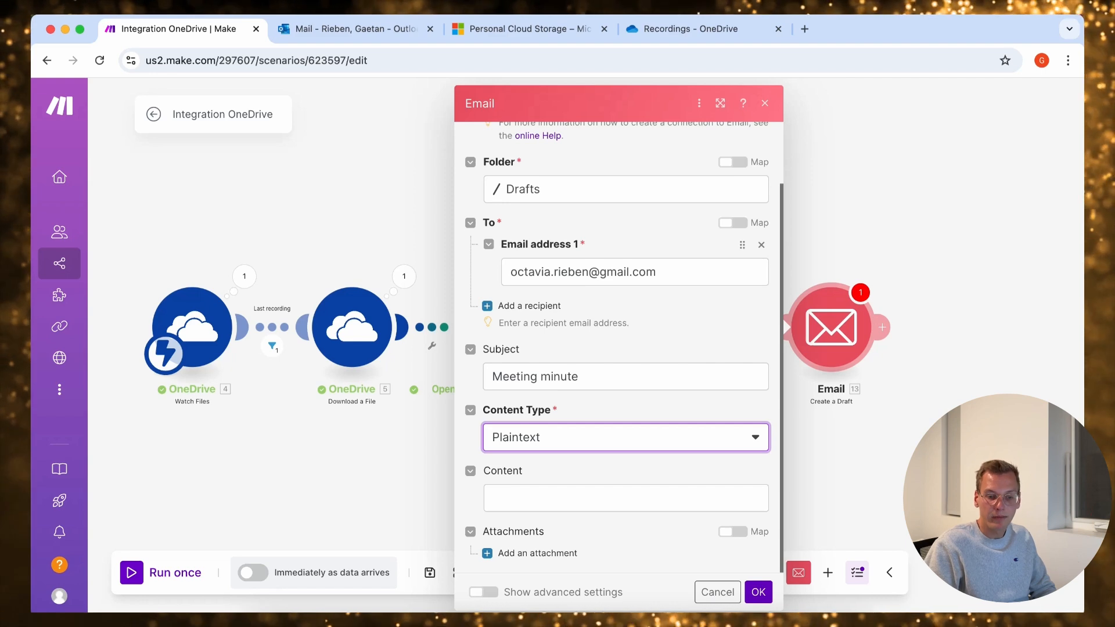
click(514, 498)
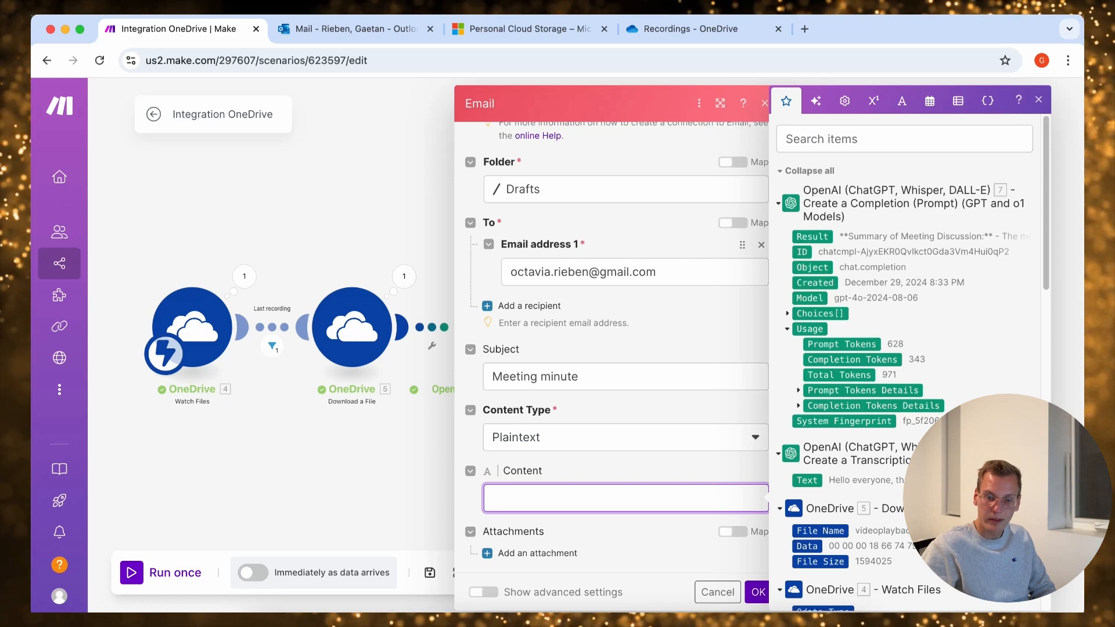
click(812, 236)
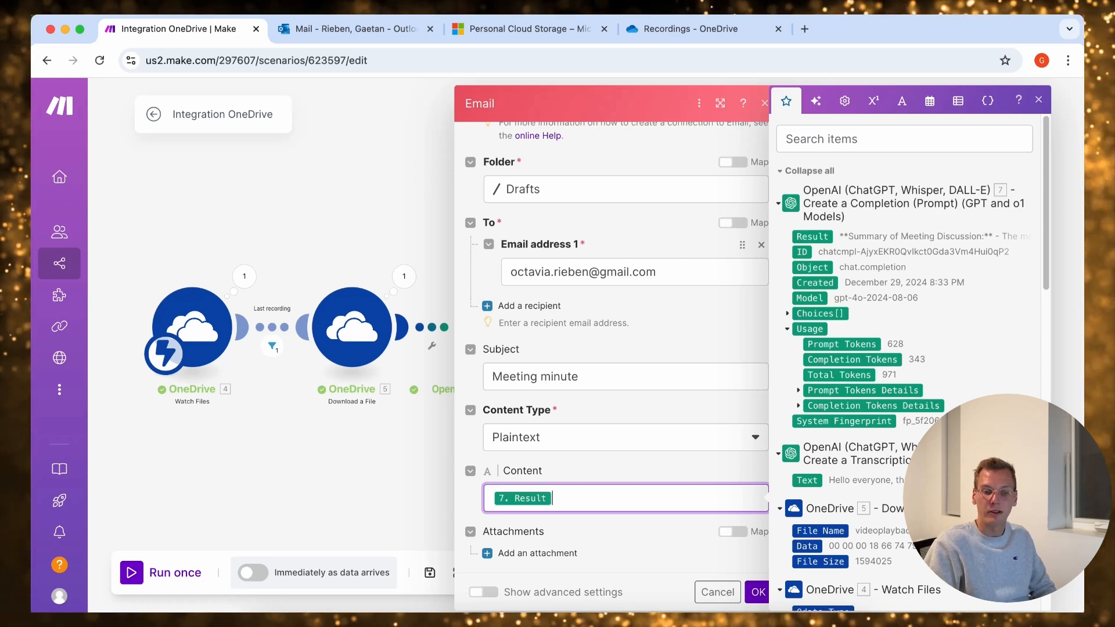
click(757, 592)
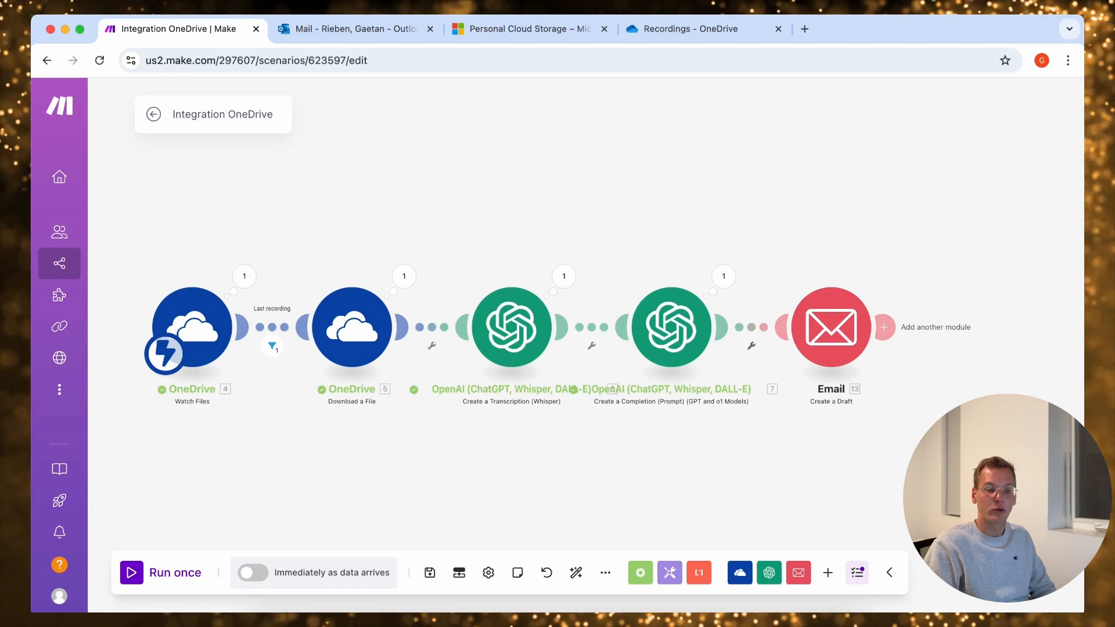
Start a single scenario run that waits for new data, and upload videoplayback.mp4 to the Recordings folder in OneDrive
click(162, 573)
click(332, 592)
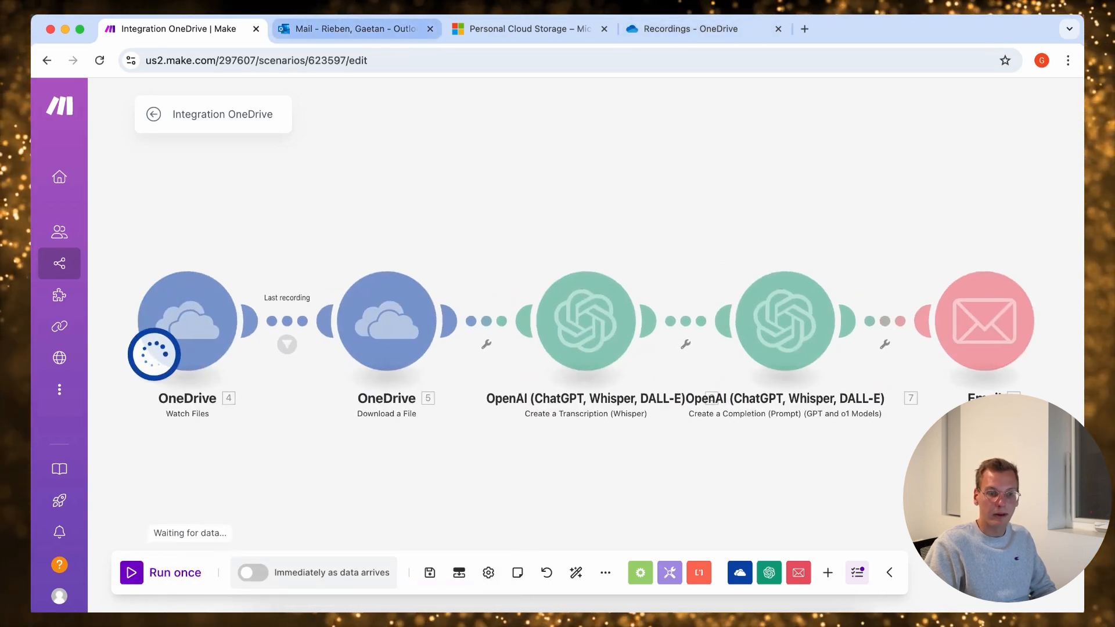
click(690, 29)
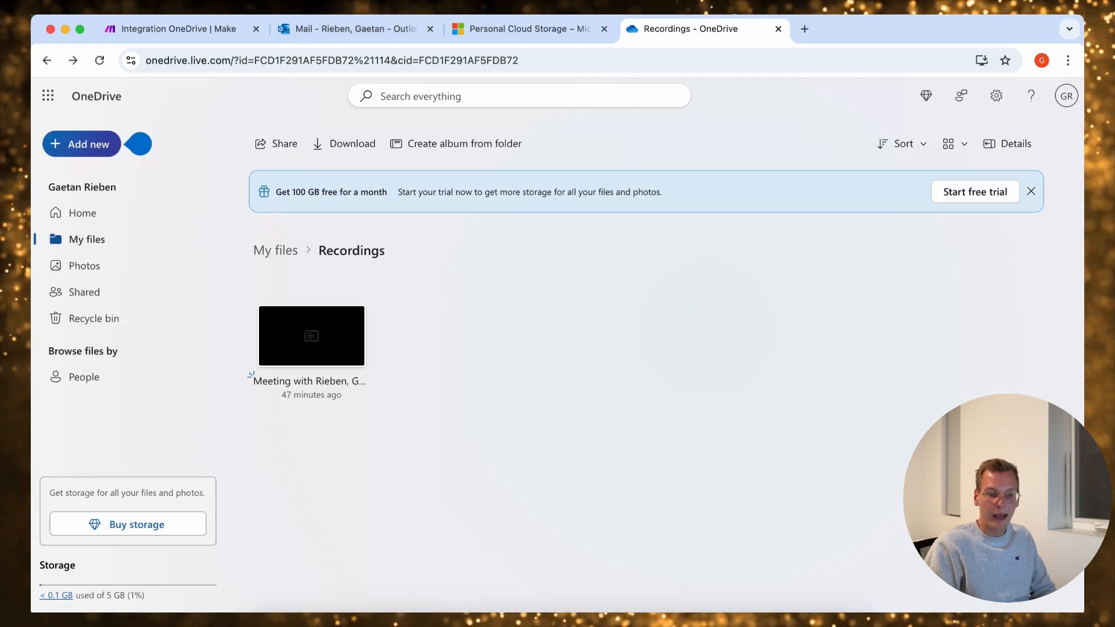
click(787, 620)
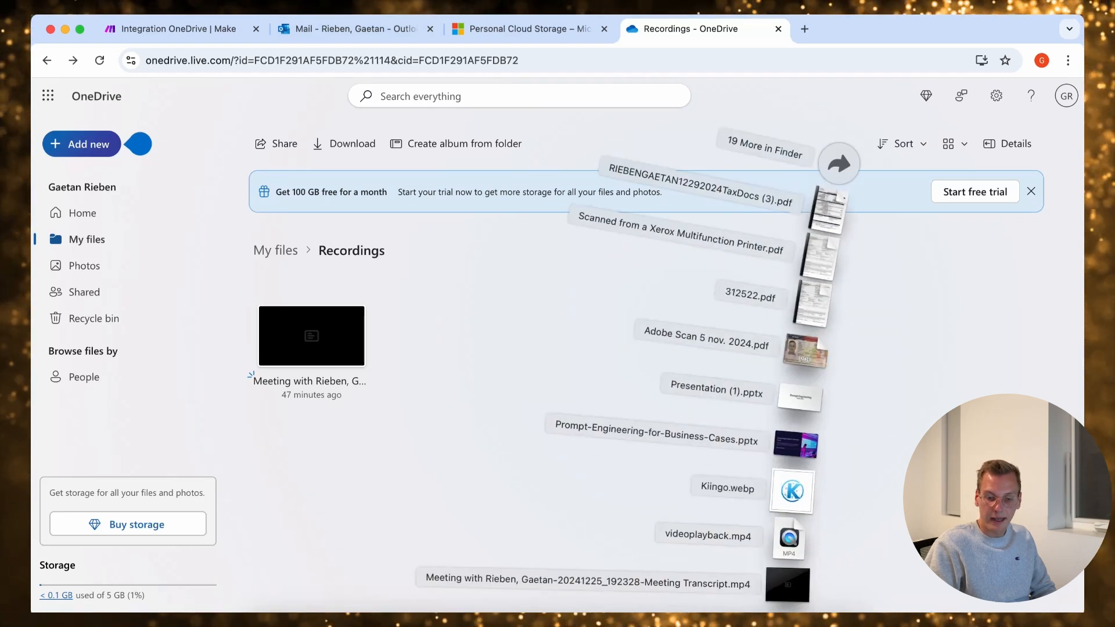
drag(787, 585, 451, 340)
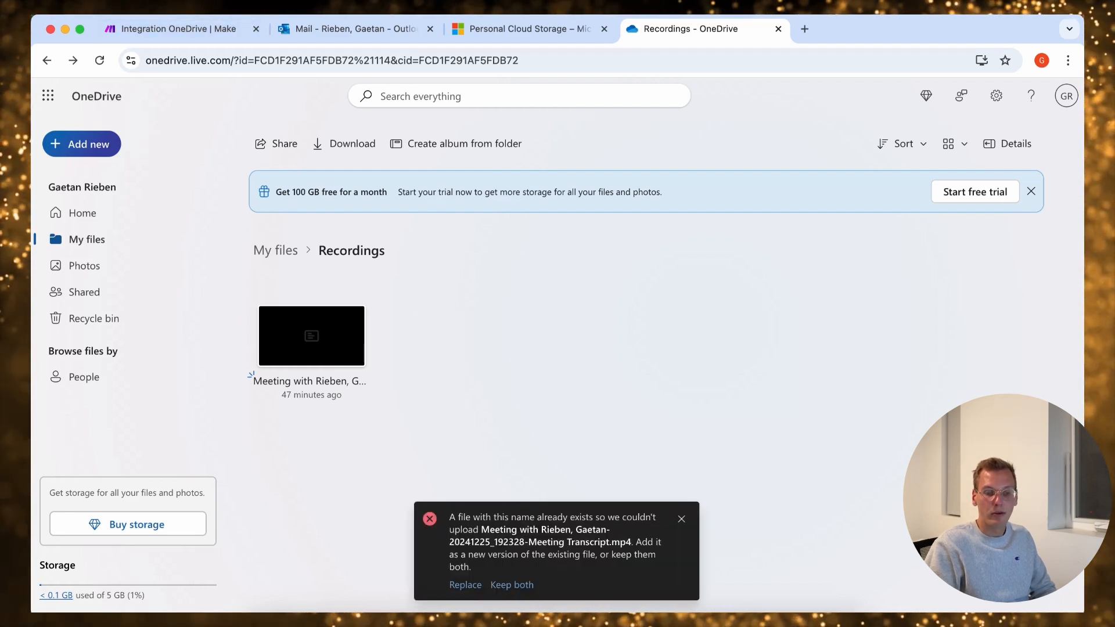
click(787, 622)
drag(788, 582, 440, 342)
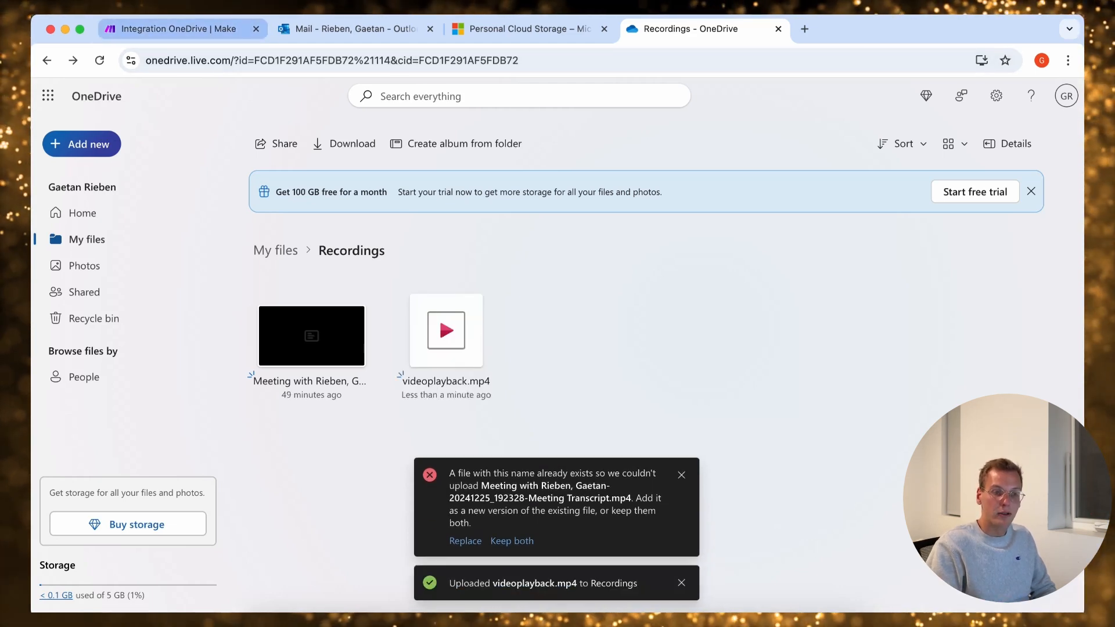
Check the scenario run, then open the "Meeting minute" draft in Outlook and examine its summary, key takeaways and to-do list
click(192, 29)
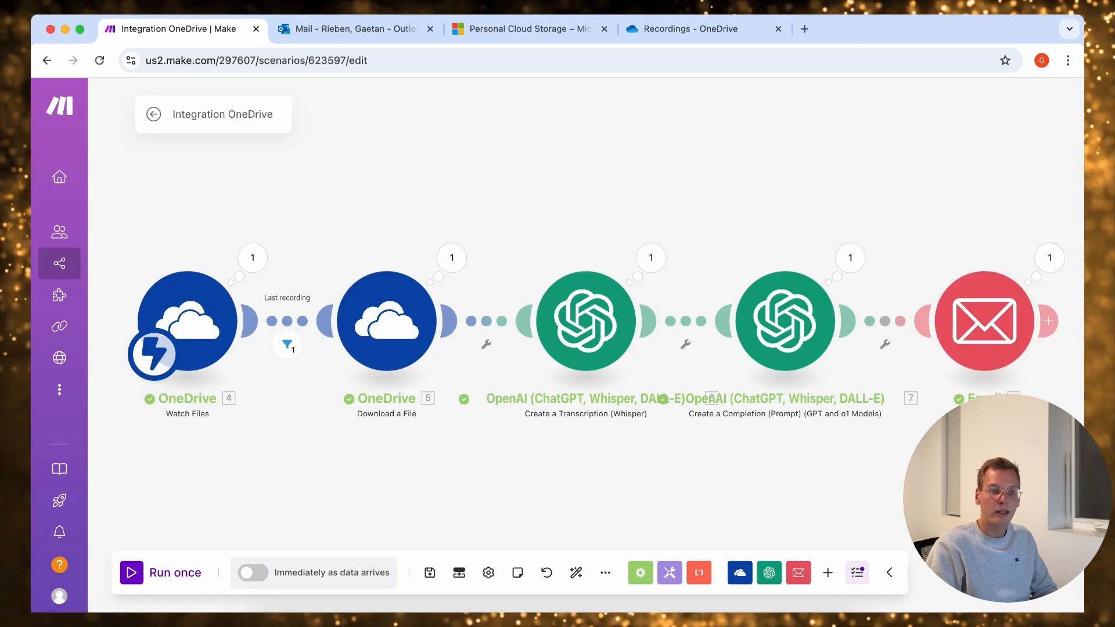
click(355, 29)
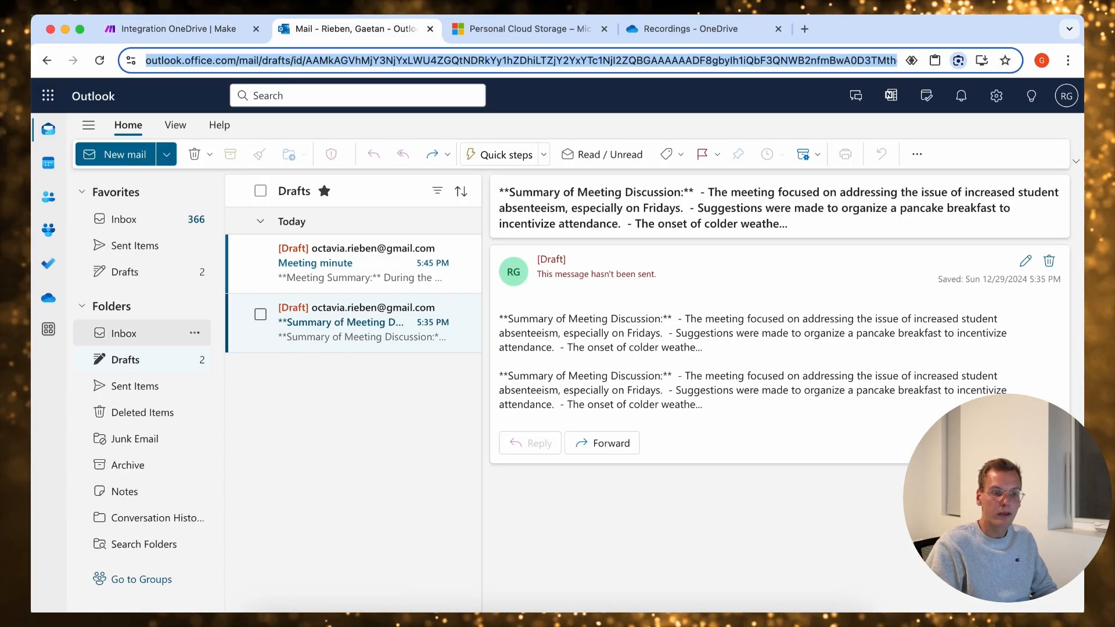
click(353, 264)
double_click(353, 264)
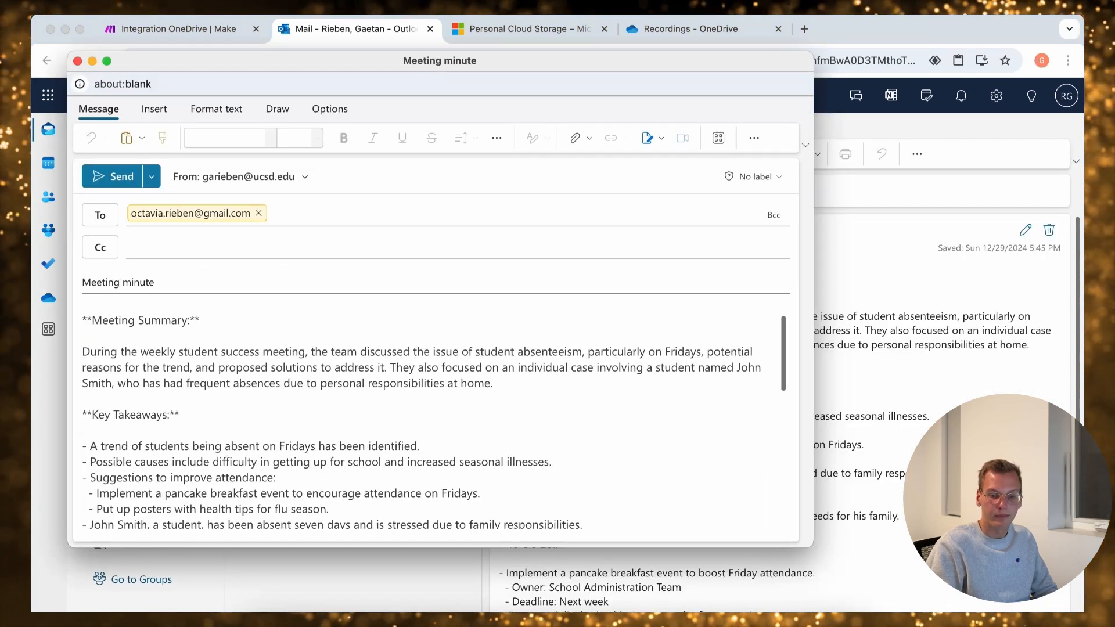
scroll(535, 453, down, 4)
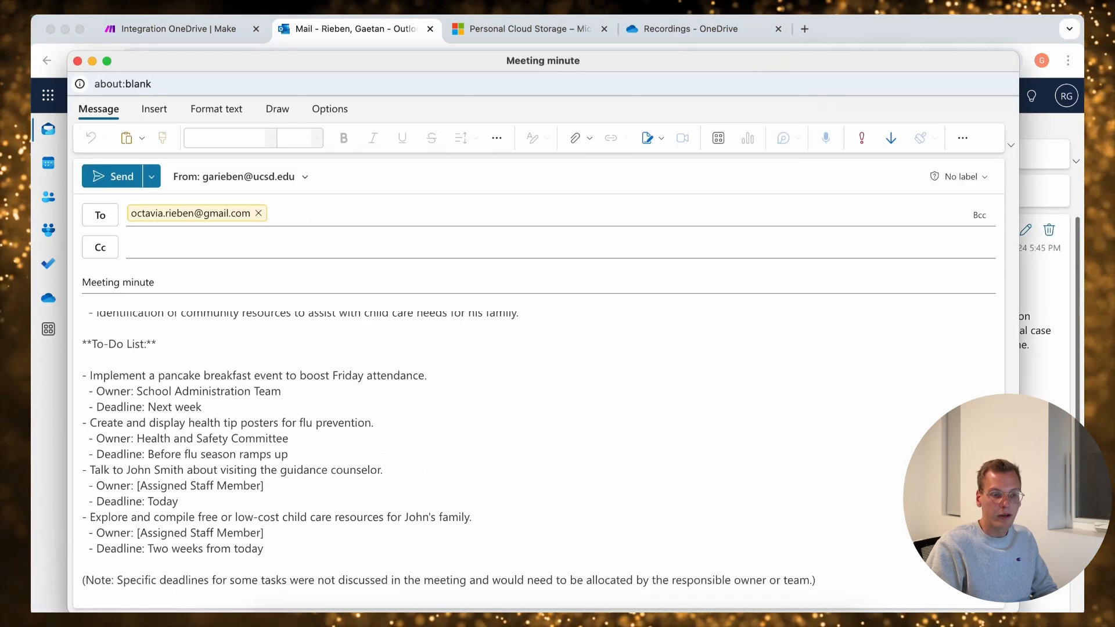
scroll(534, 452, up, 5)
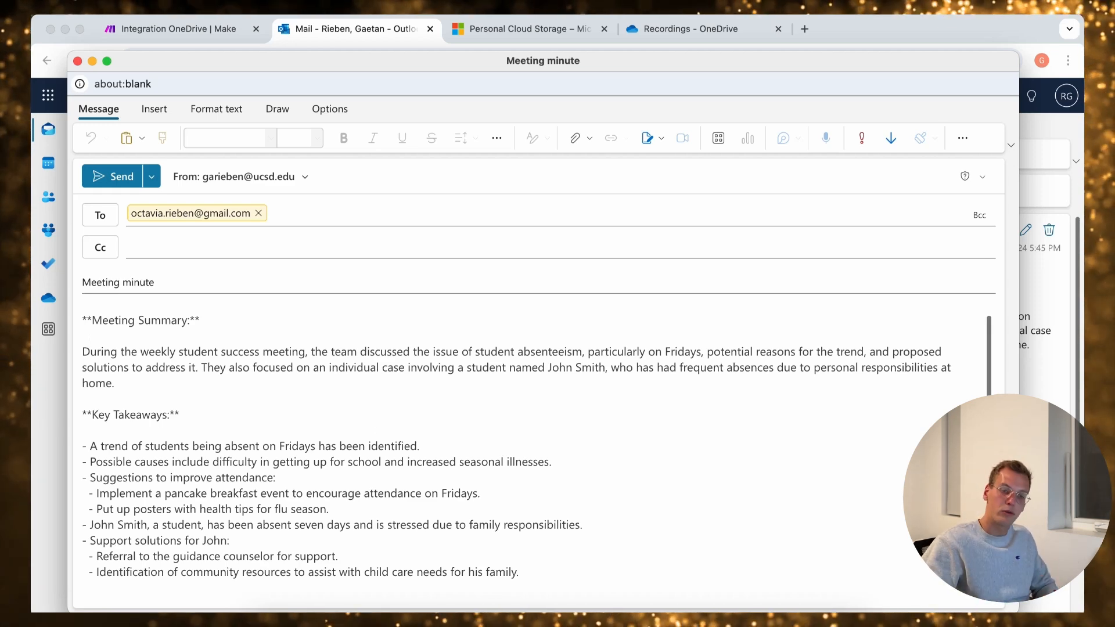
scroll(534, 453, down, 4)
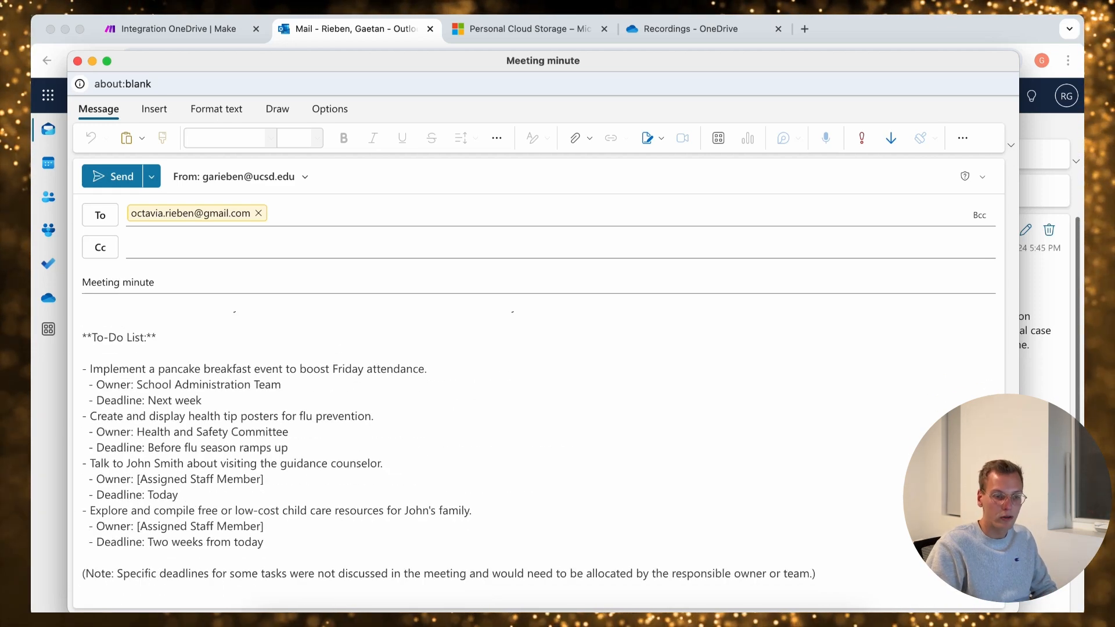
scroll(534, 453, up, 5)
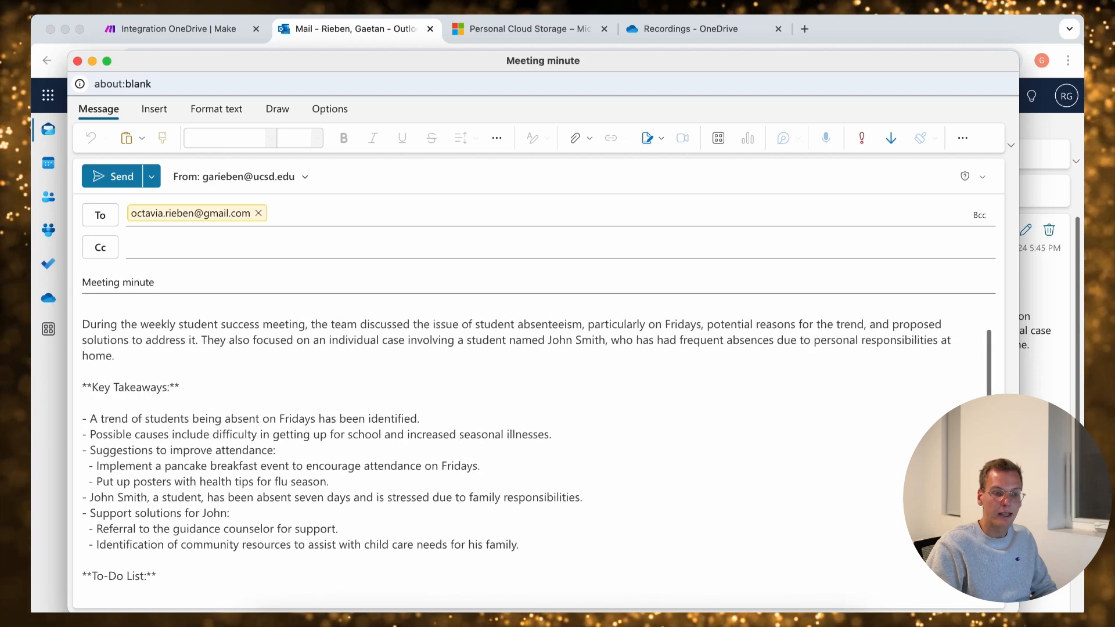